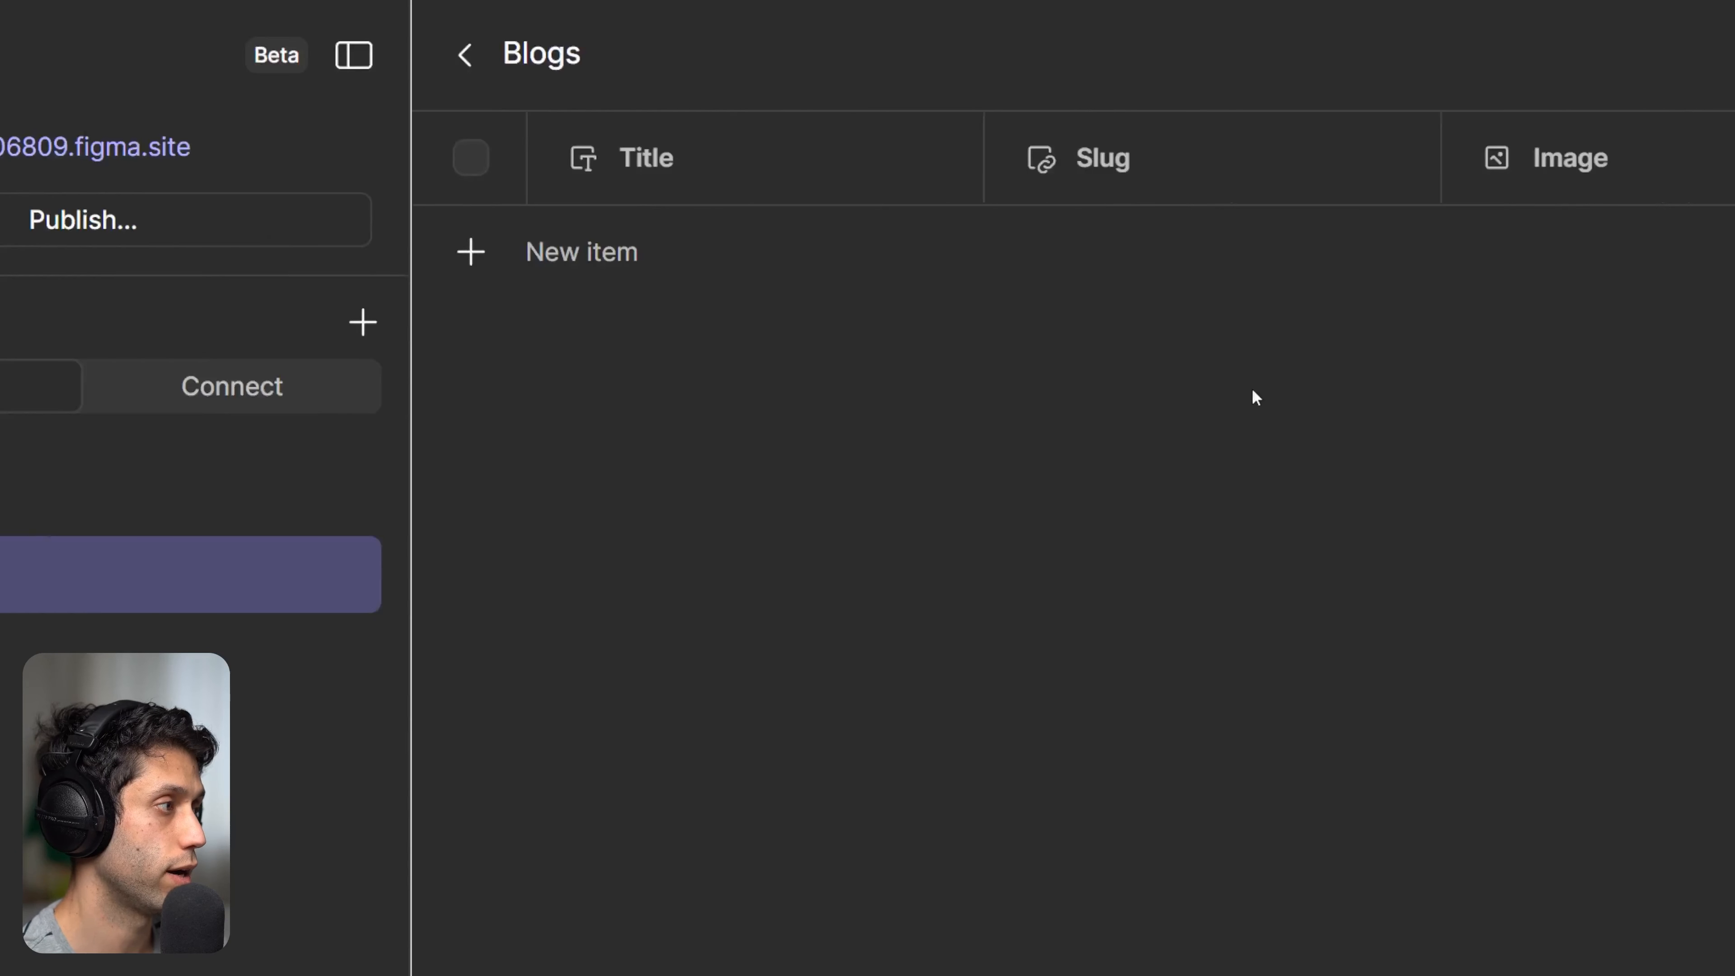
Add a new item to the Blogs collection and title it "How to use CMS in FIgma site".
{"action": "left_click", "coordinate": [550, 267]}
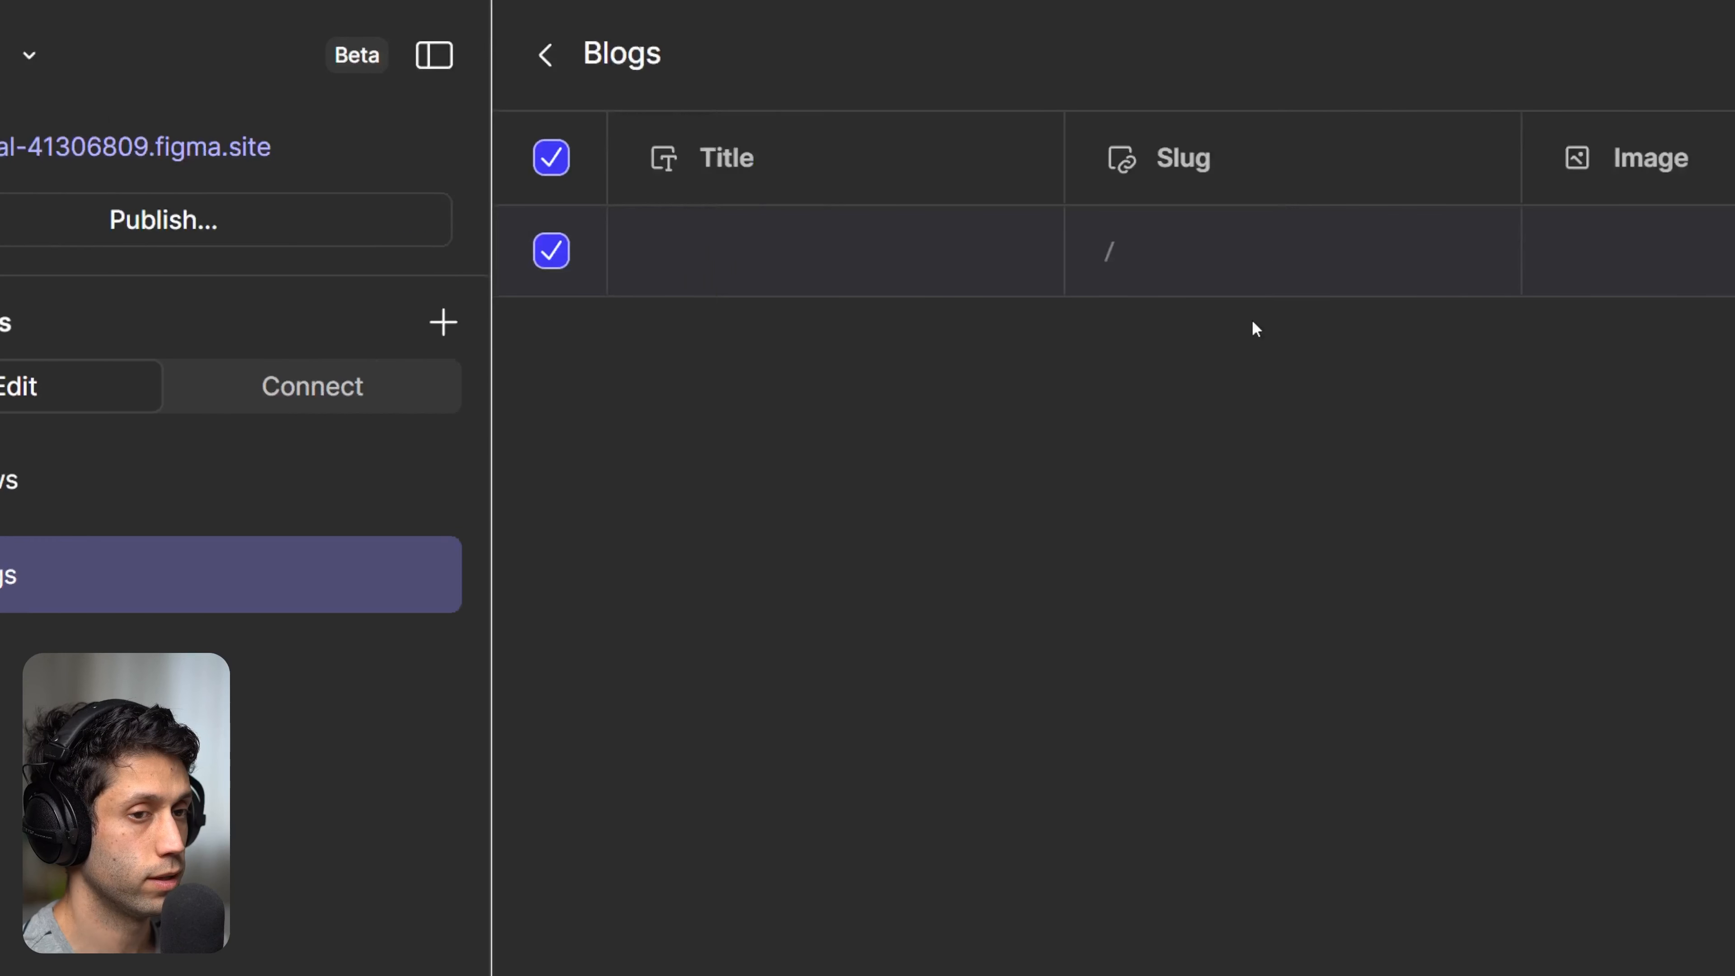
{"action": "left_click", "coordinate": [1252, 450]}
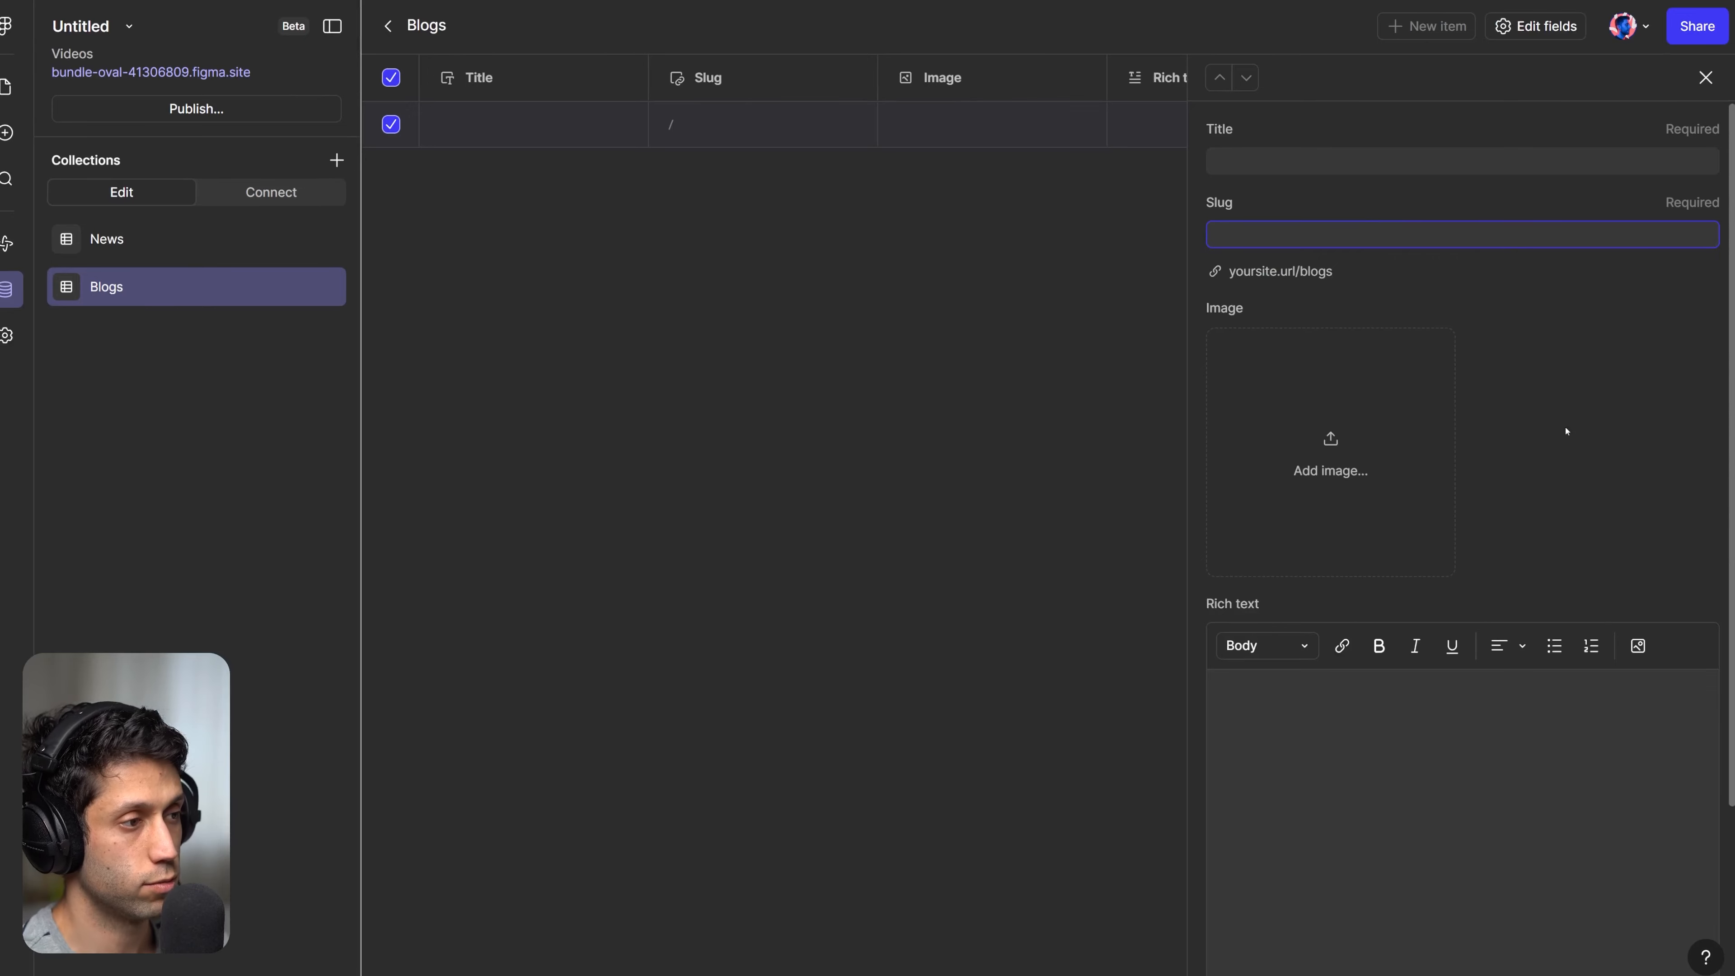
{"action": "scroll", "coordinate": [1566, 431], "scroll_direction": "down", "scroll_amount": 4}
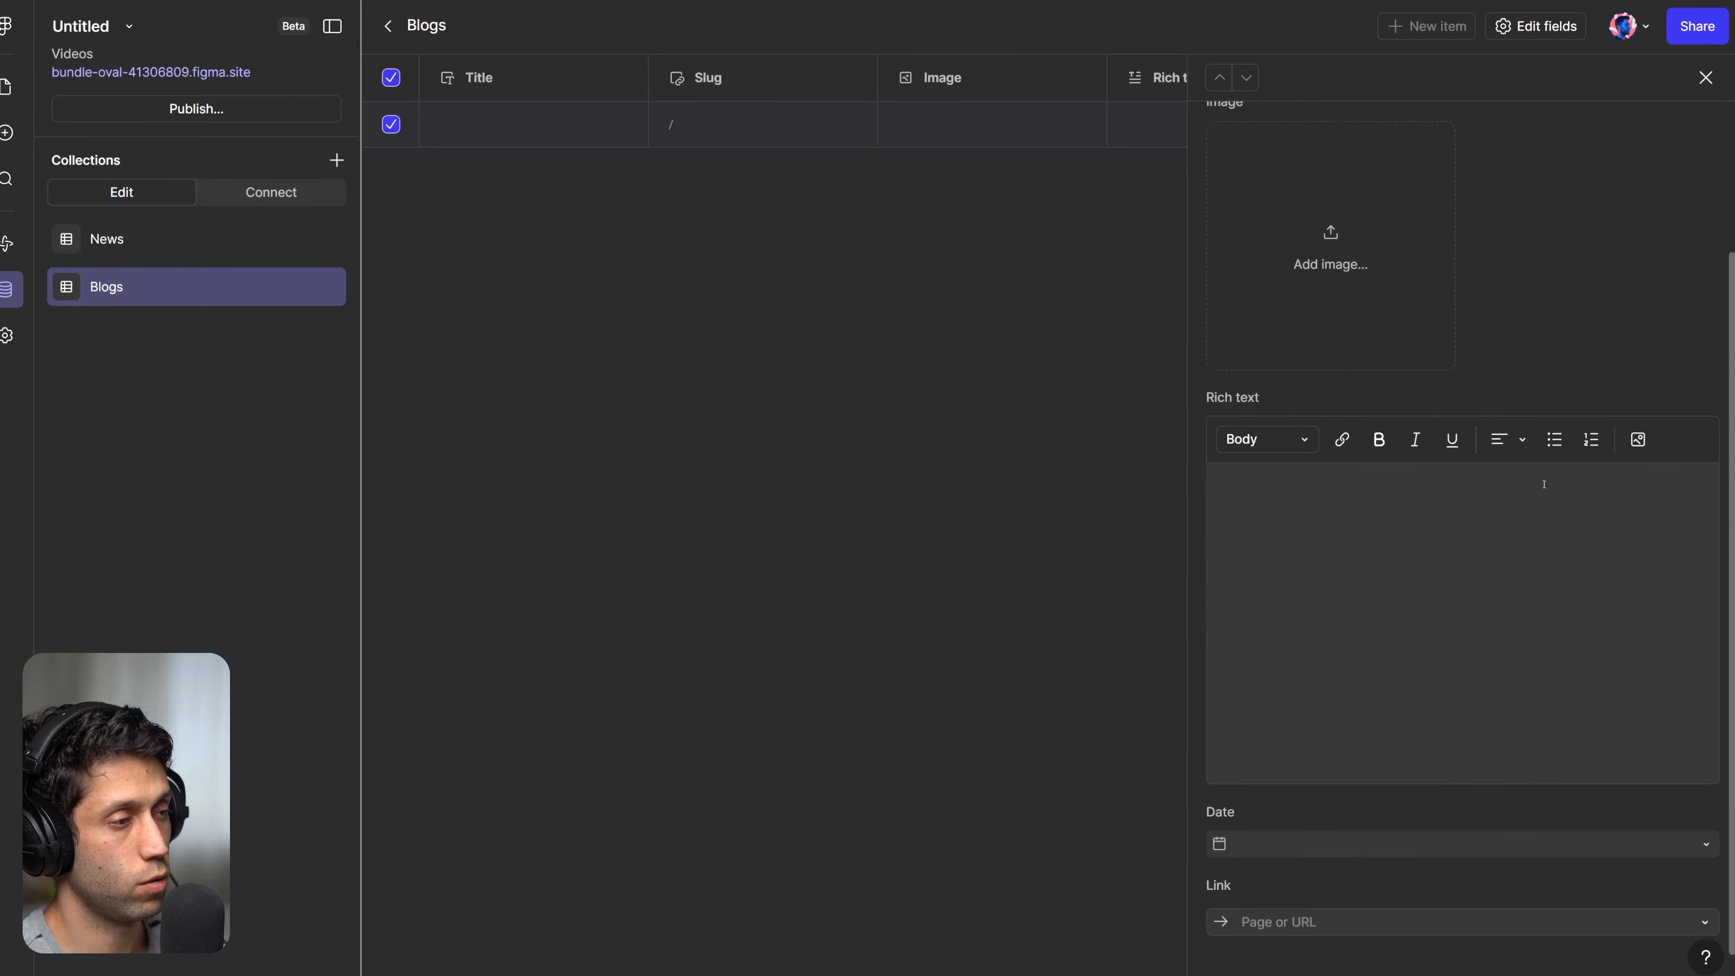
{"action": "scroll", "coordinate": [1530, 492], "scroll_direction": "up", "scroll_amount": 4}
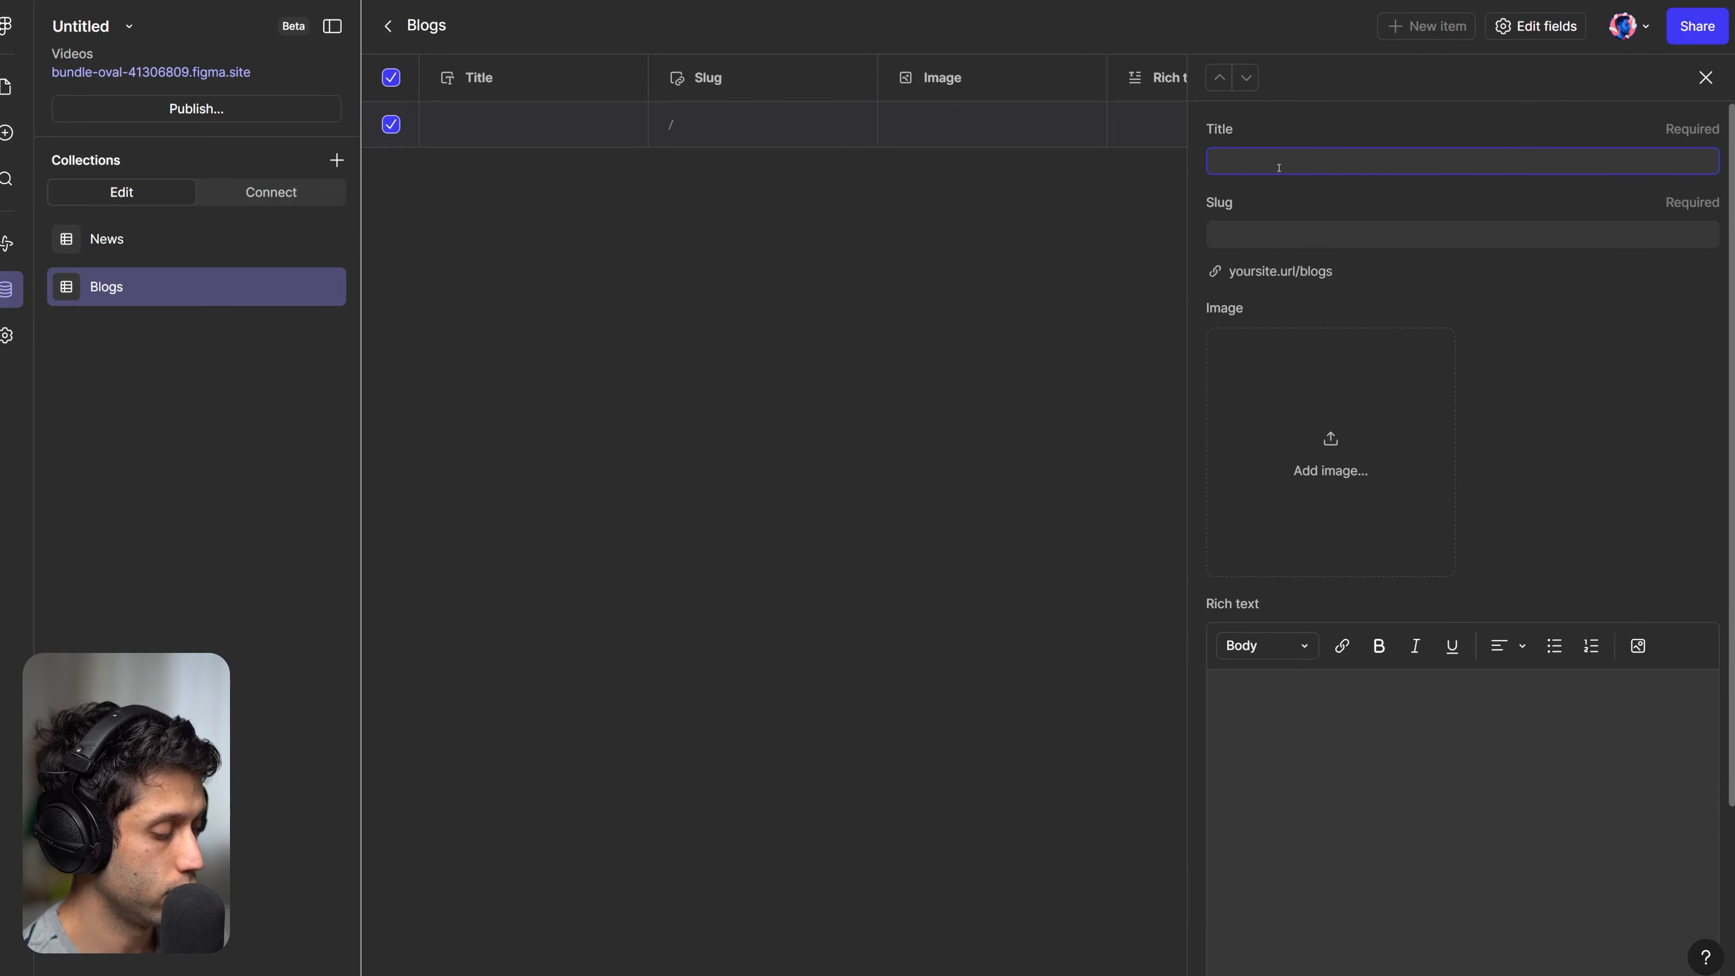
{"action": "type", "text": "How to usy"}
{"action": "key", "text": "BackSpace"}
{"action": "key", "text": "BackSpace"}
{"action": "type", "text": "se CMS "}
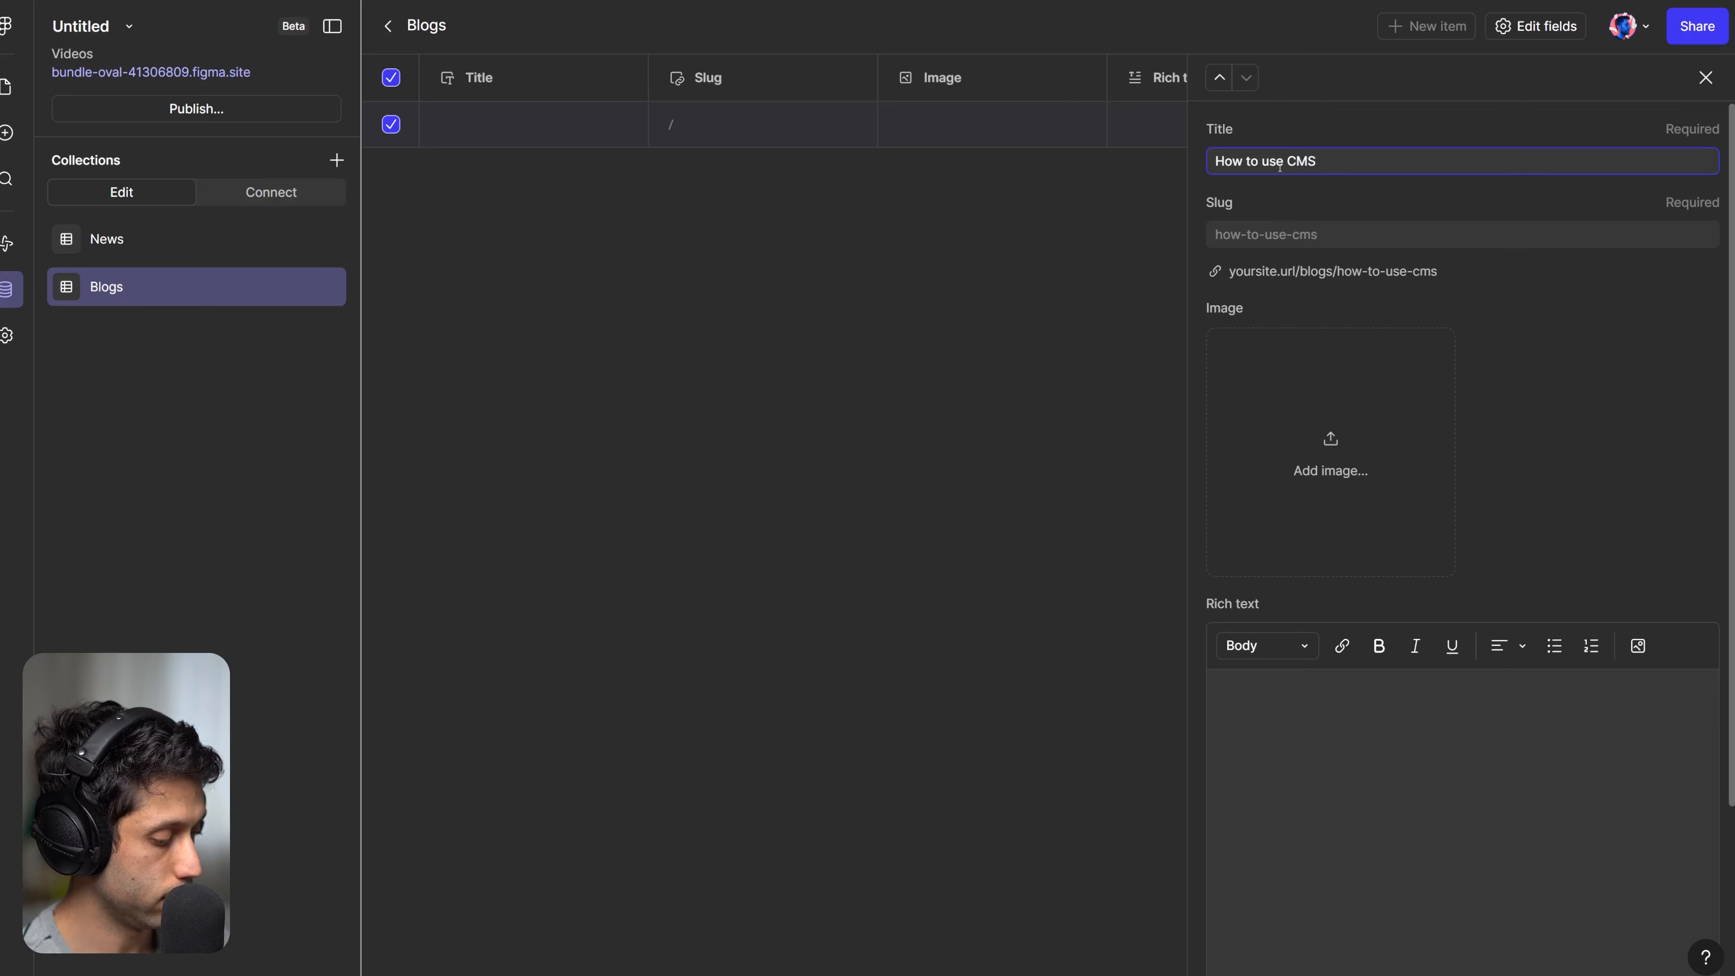
{"action": "type", "text": "in Figma site"}
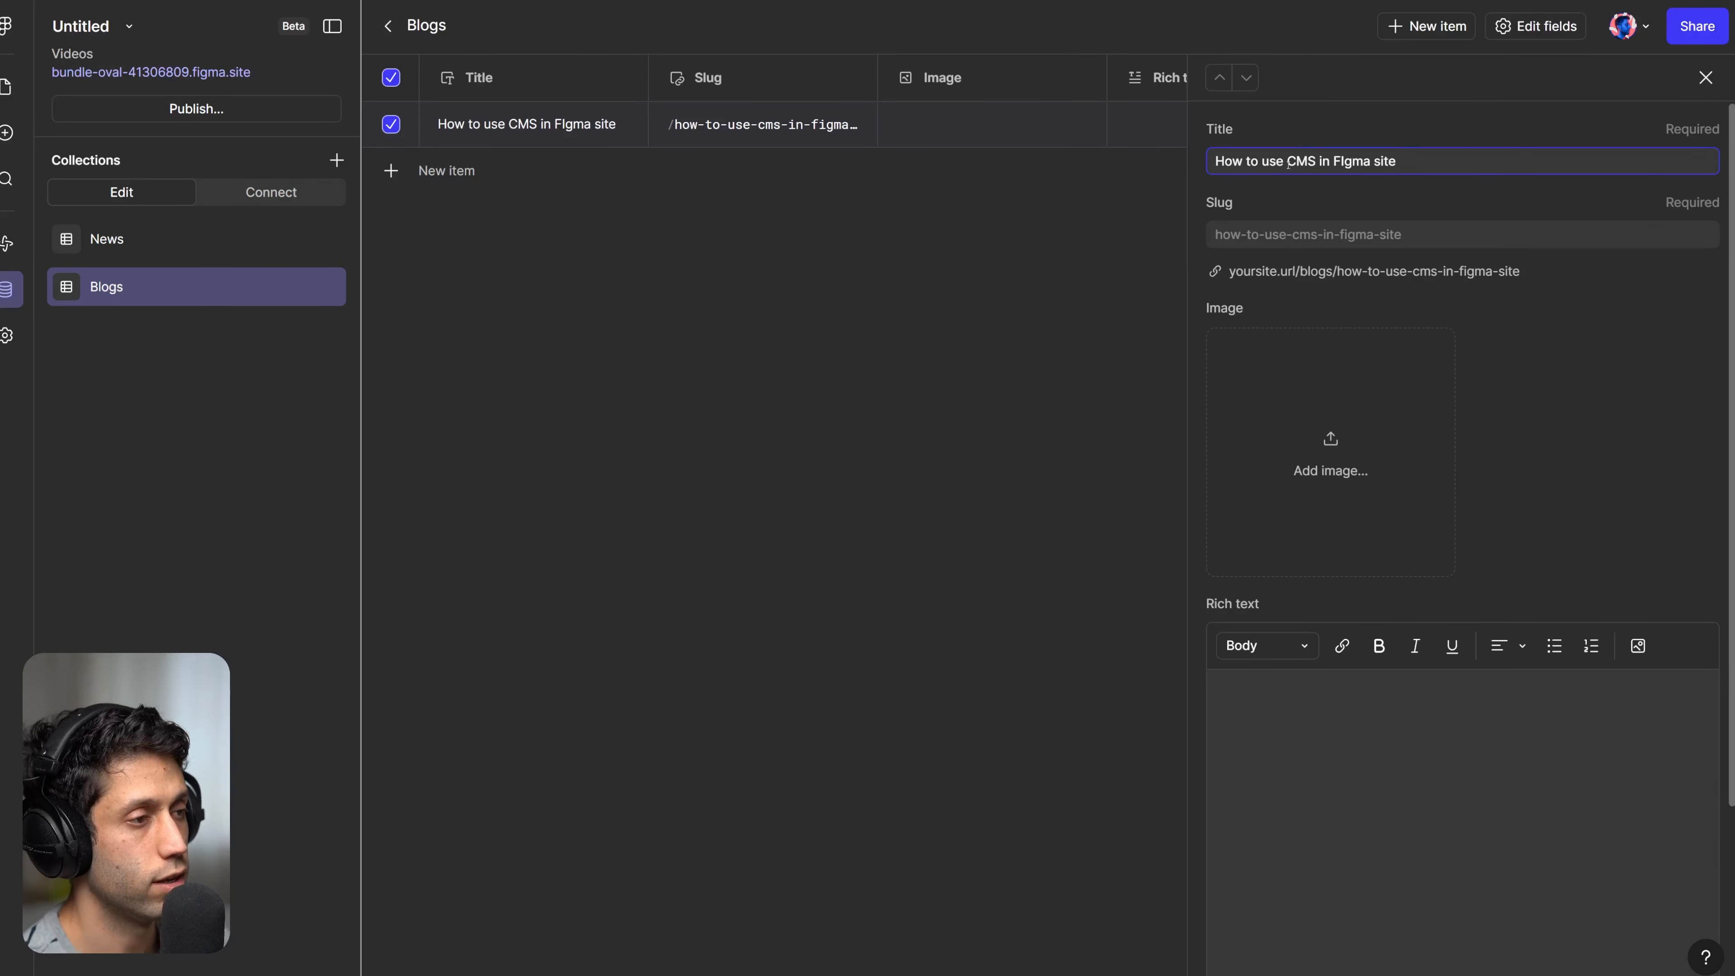
Upload Profile pic 3.png as the blog item's image and paste the copied Figma Variables article into its rich text.
{"action": "left_click", "coordinate": [1353, 492]}
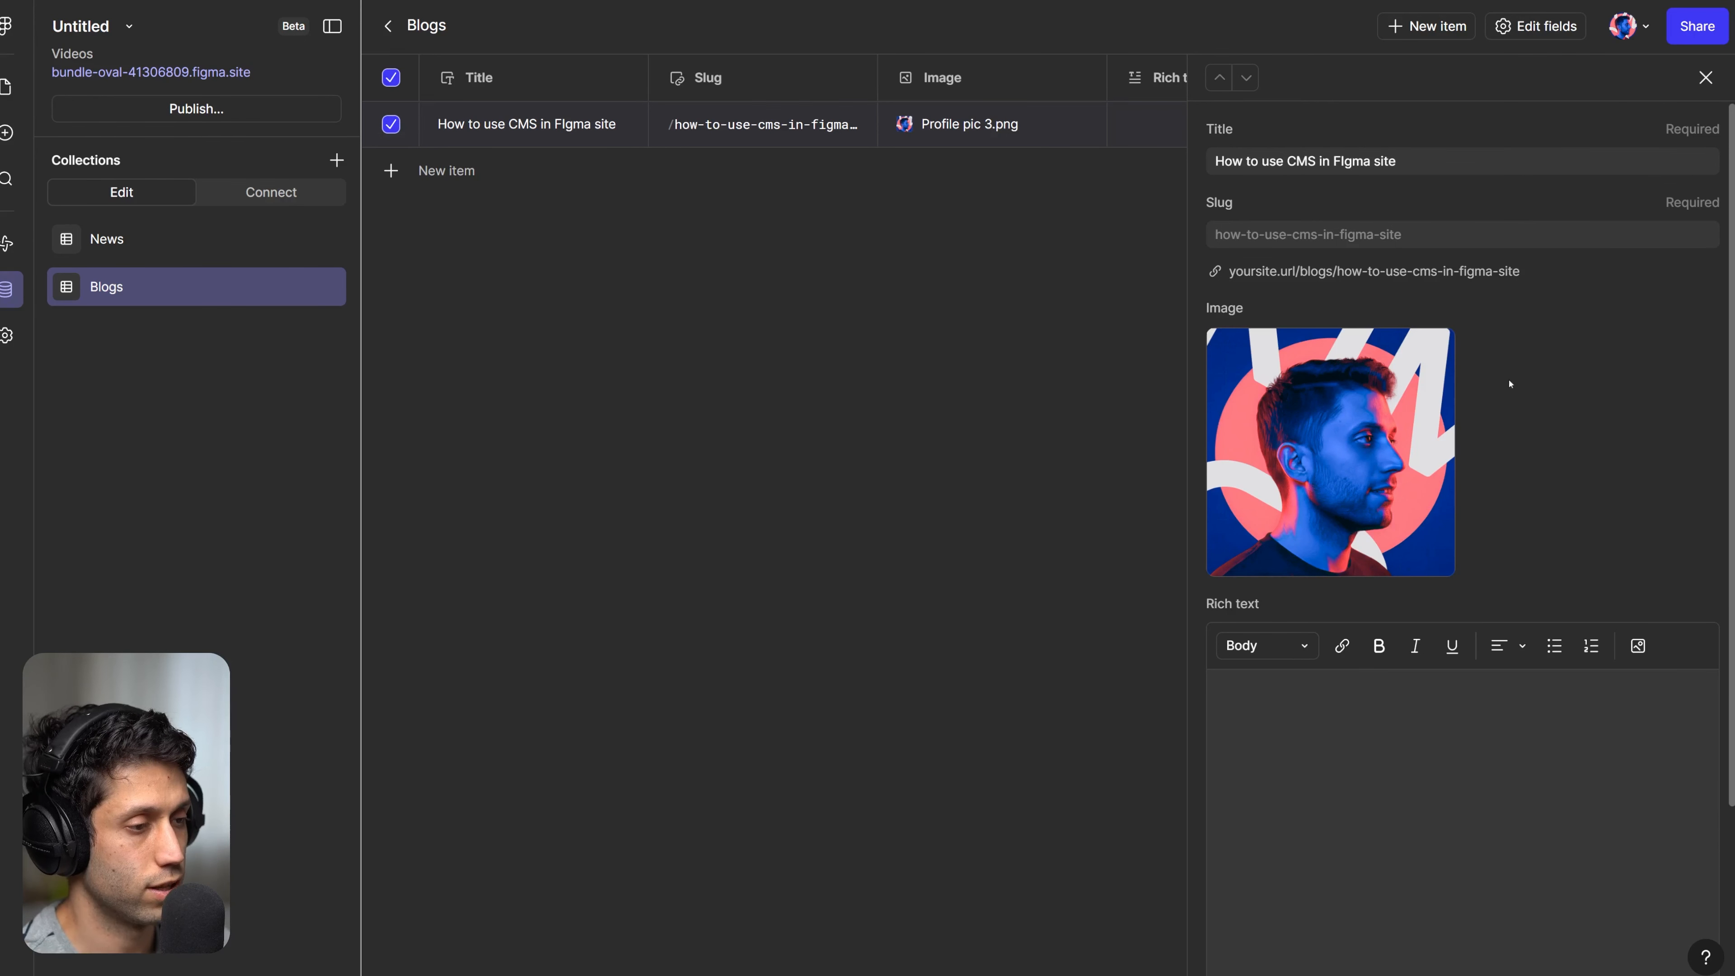
{"action": "scroll", "coordinate": [1534, 427], "scroll_direction": "down", "scroll_amount": 3}
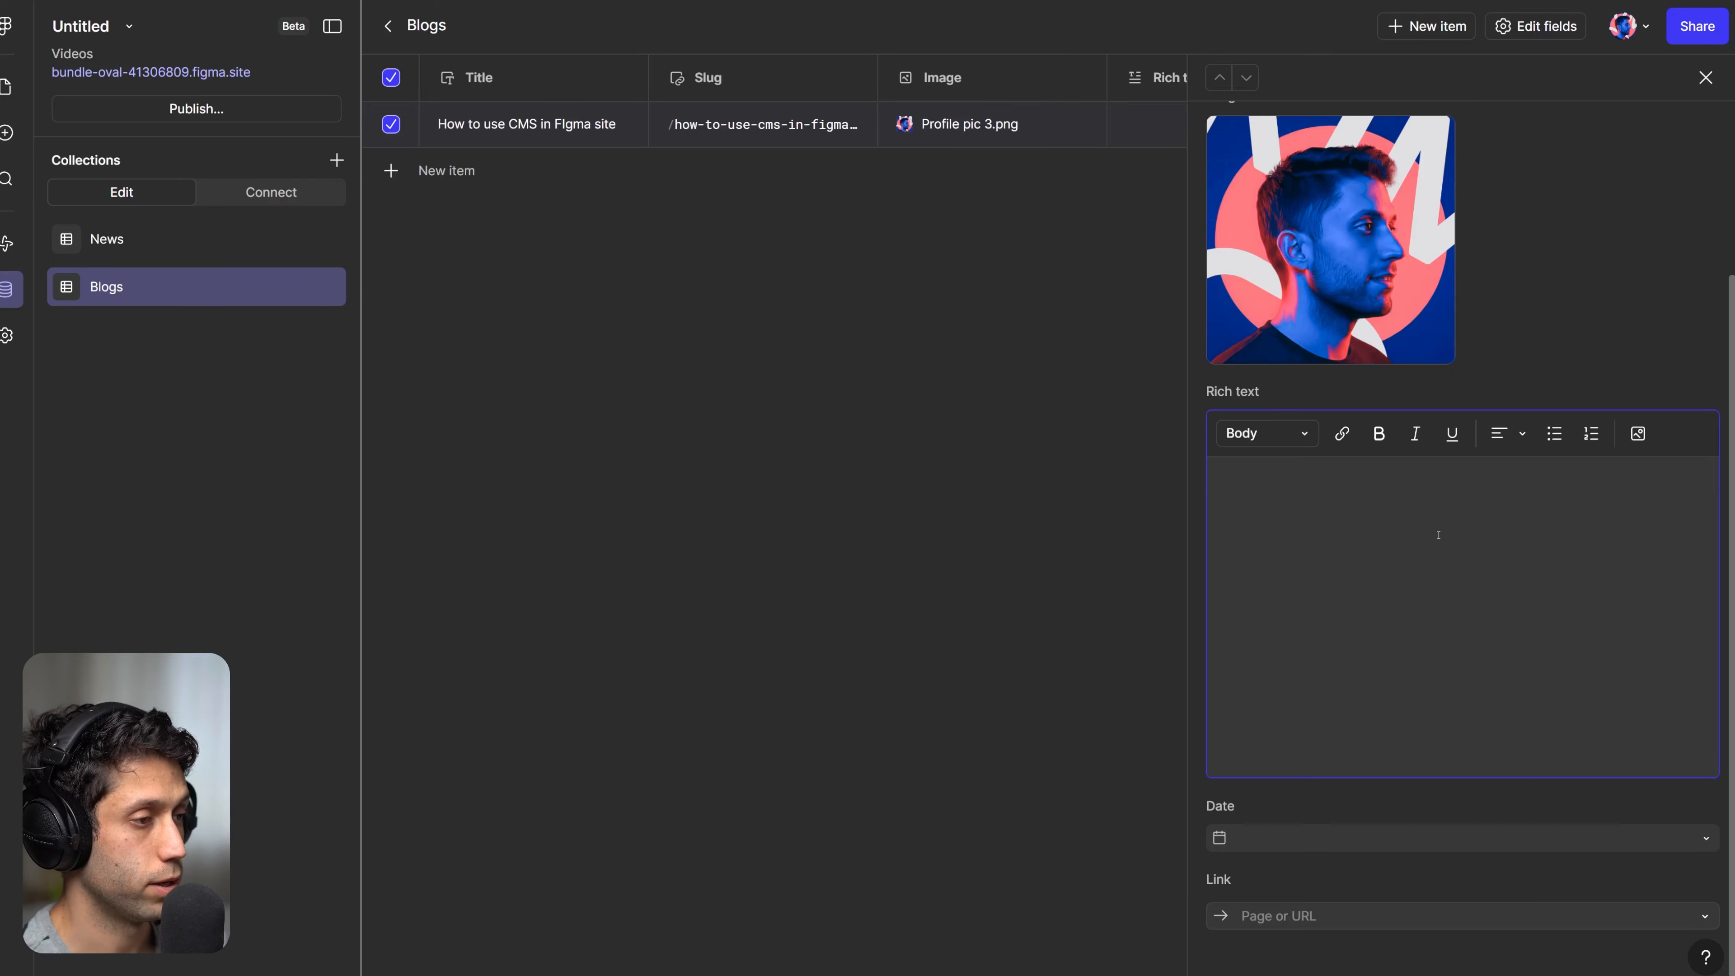
{"action": "key", "text": "ctrl+v"}
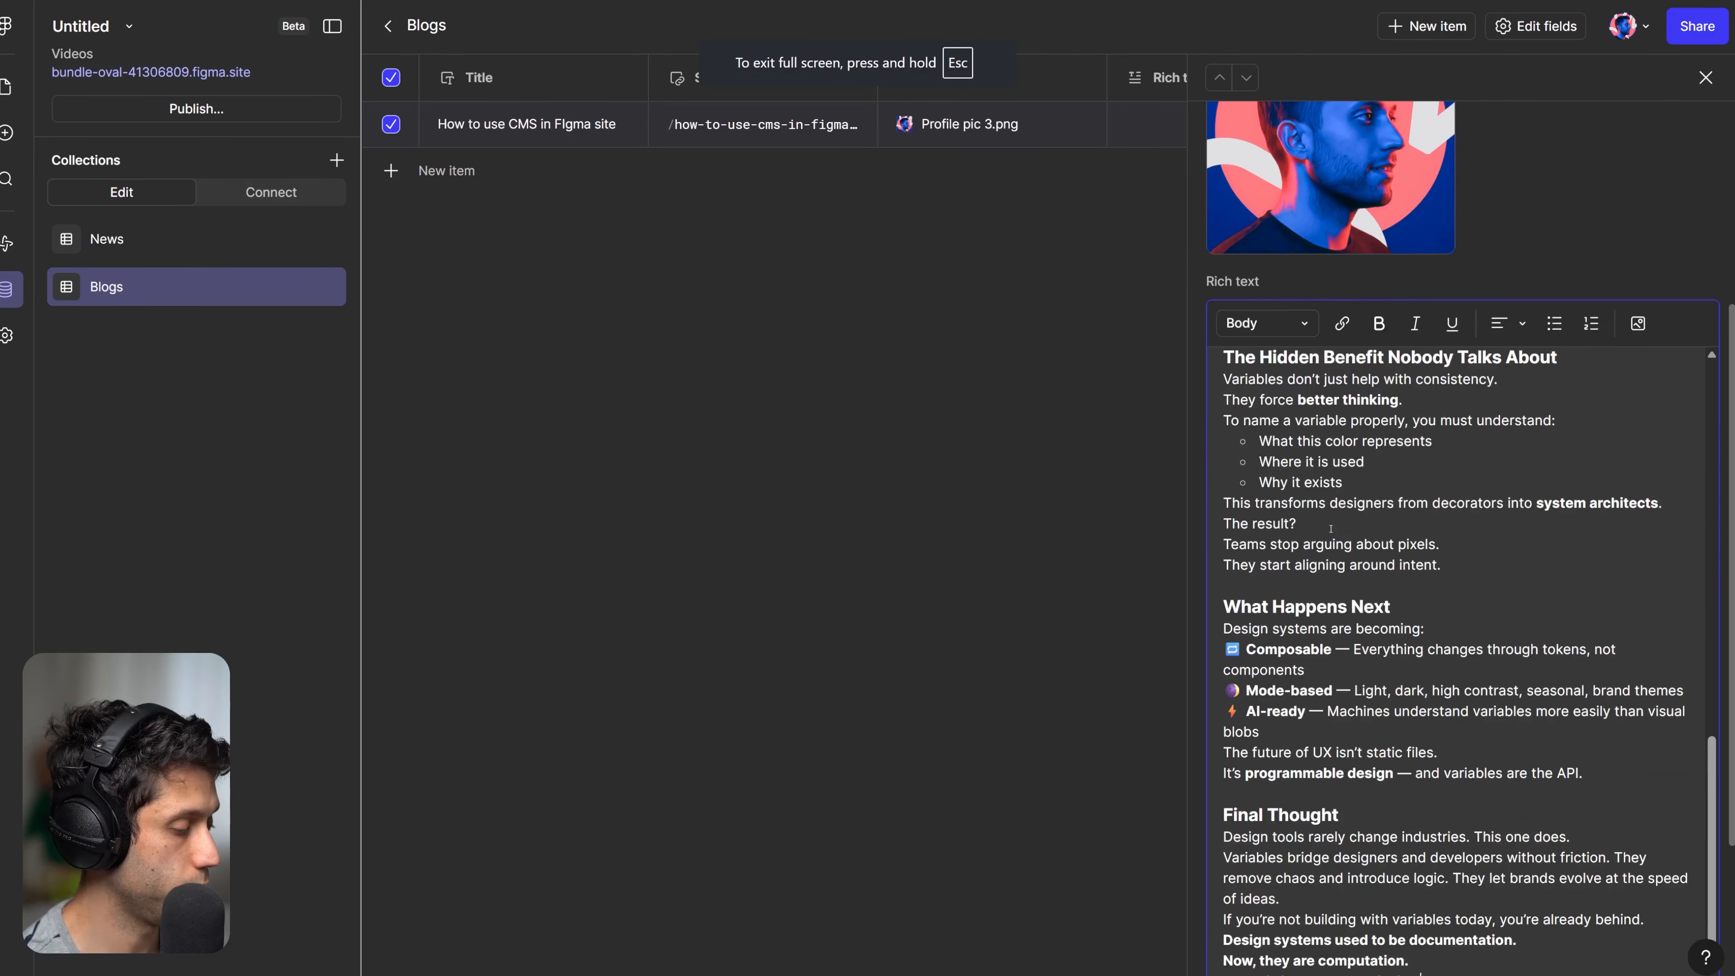
{"action": "scroll", "coordinate": [1416, 518], "scroll_direction": "up", "scroll_amount": 15}
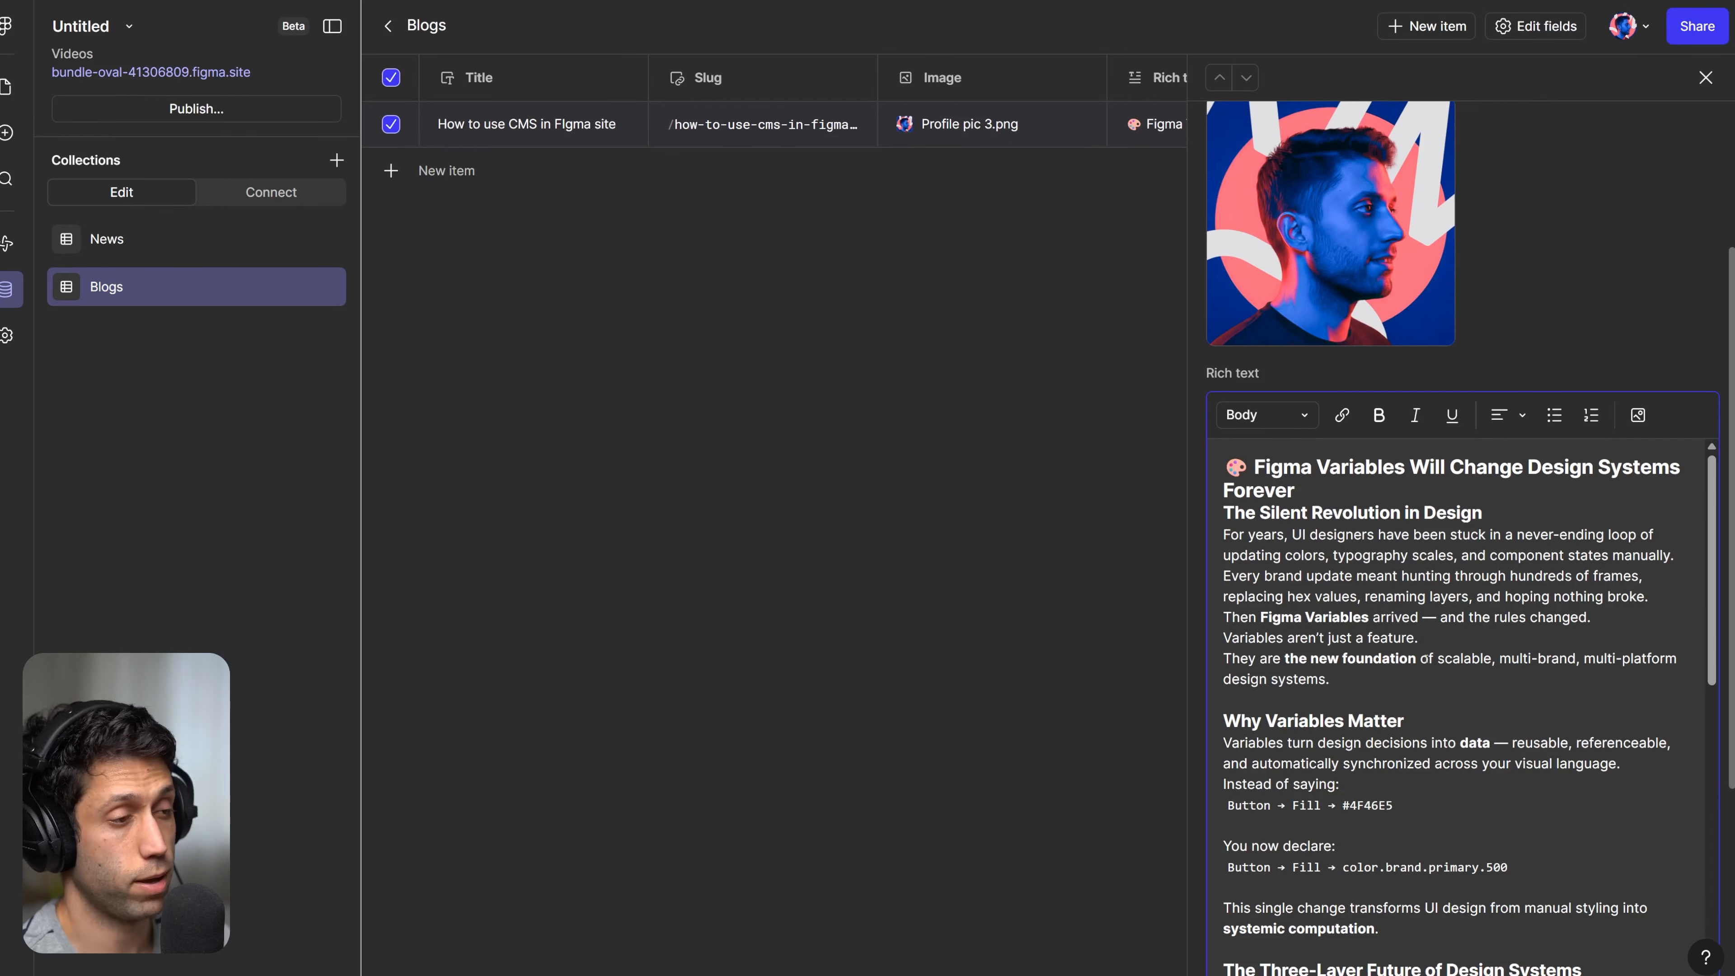
{"action": "scroll", "coordinate": [1227, 696], "scroll_direction": "down", "scroll_amount": 1}
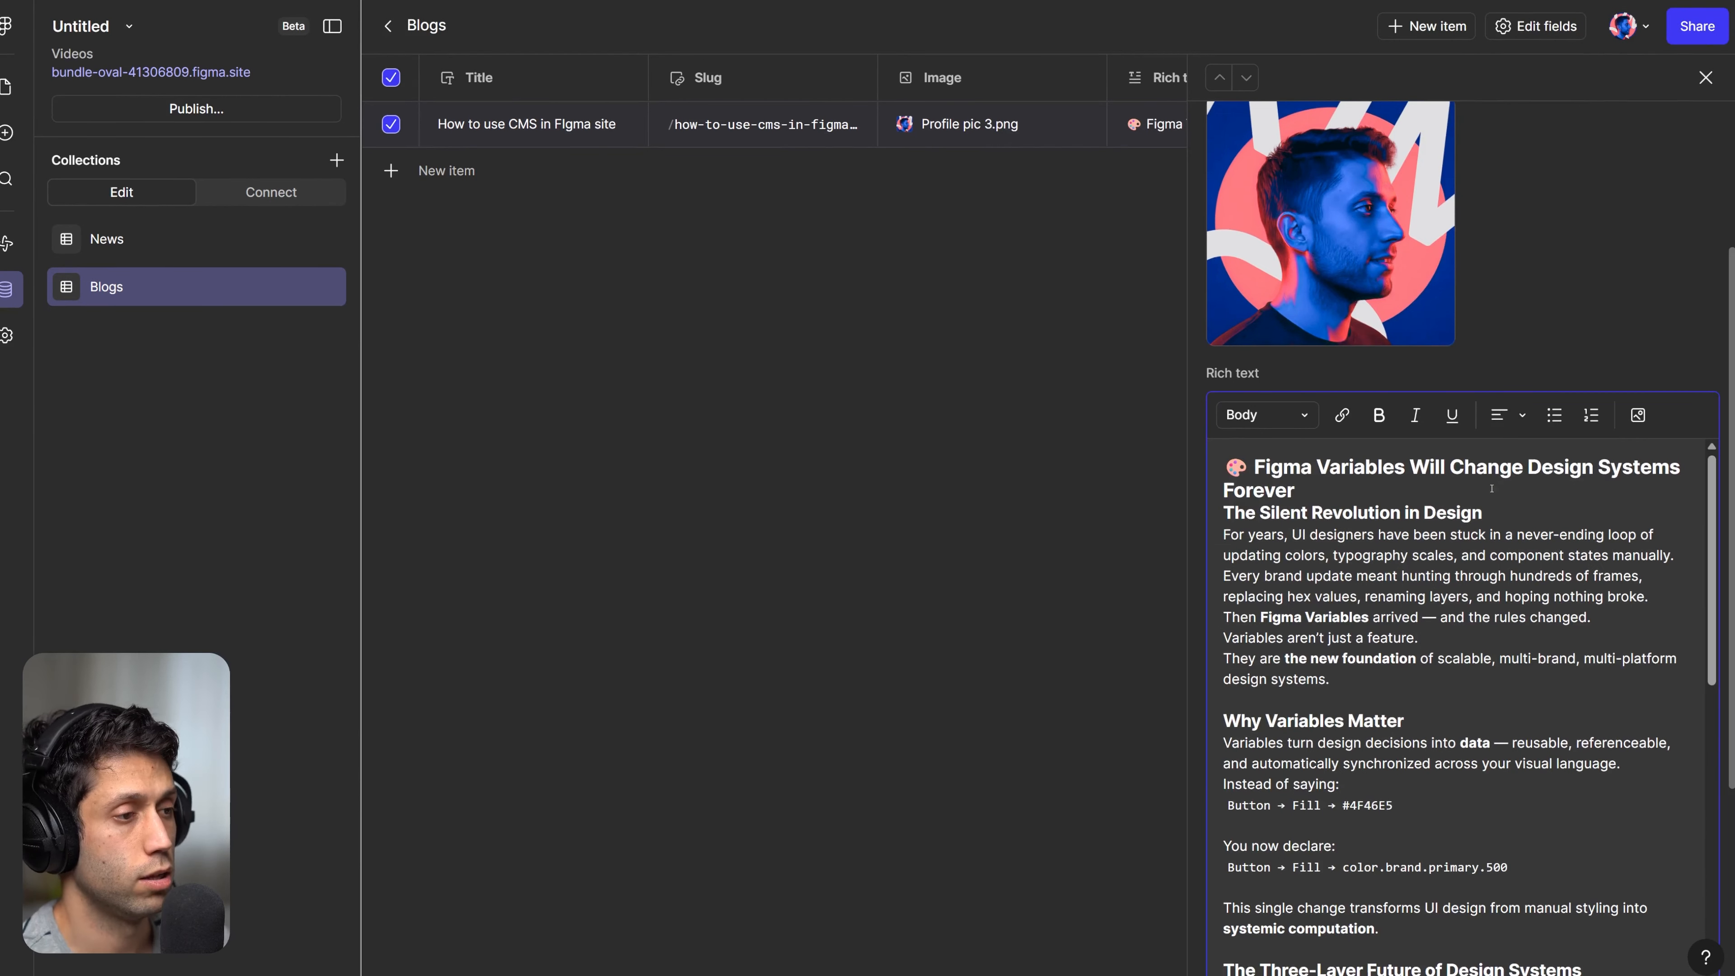
Set the blog item's date to Dec 8, 2025, leave its link empty and close the item's details.
{"action": "scroll", "coordinate": [1248, 696], "scroll_direction": "down", "scroll_amount": 15}
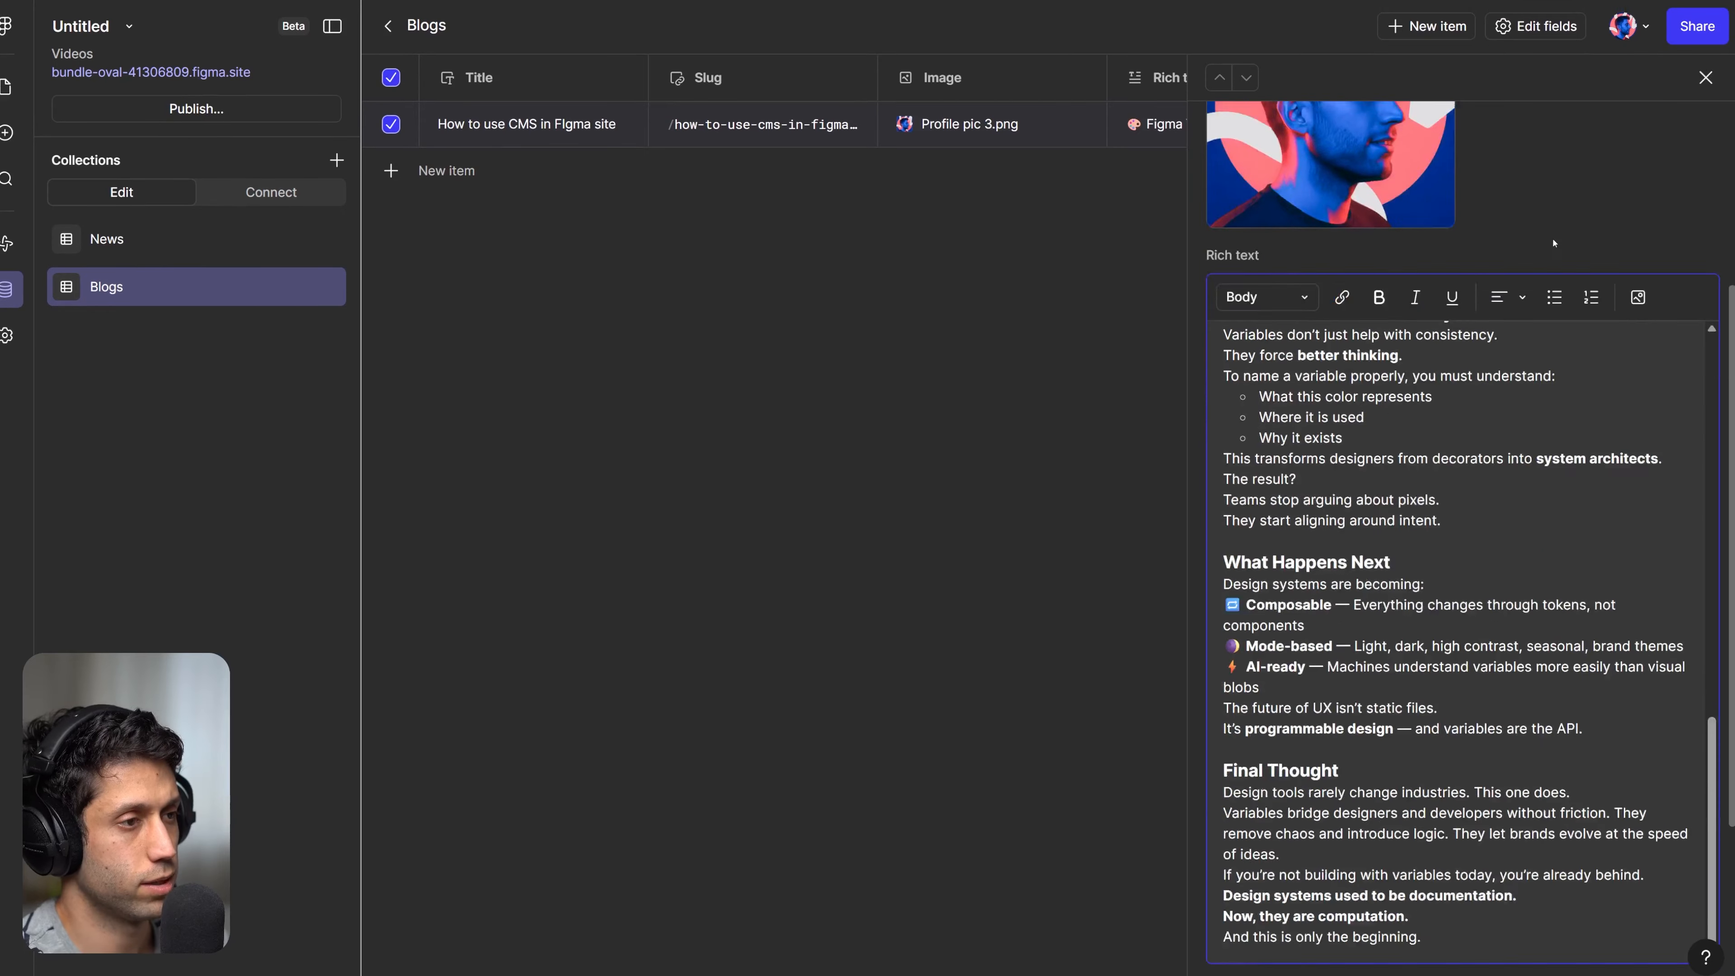
{"action": "left_click", "coordinate": [1356, 820]}
{"action": "left_click", "coordinate": [1705, 827]}
{"action": "left_click", "coordinate": [976, 822]}
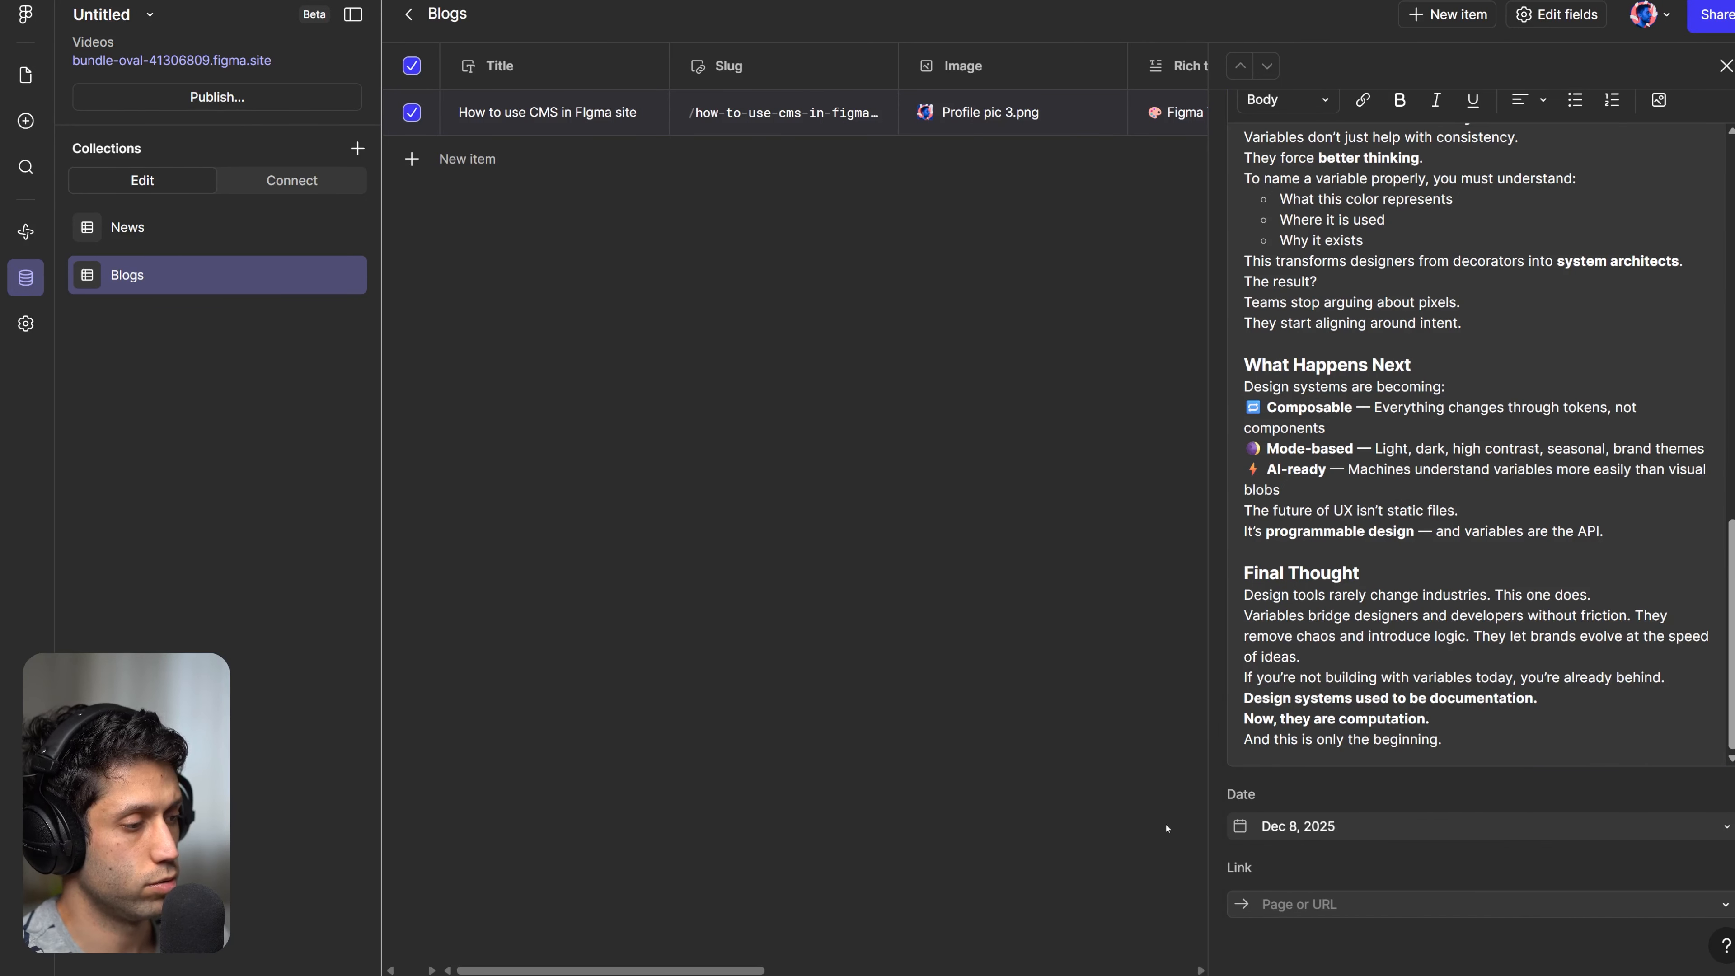
{"action": "left_click", "coordinate": [1687, 906]}
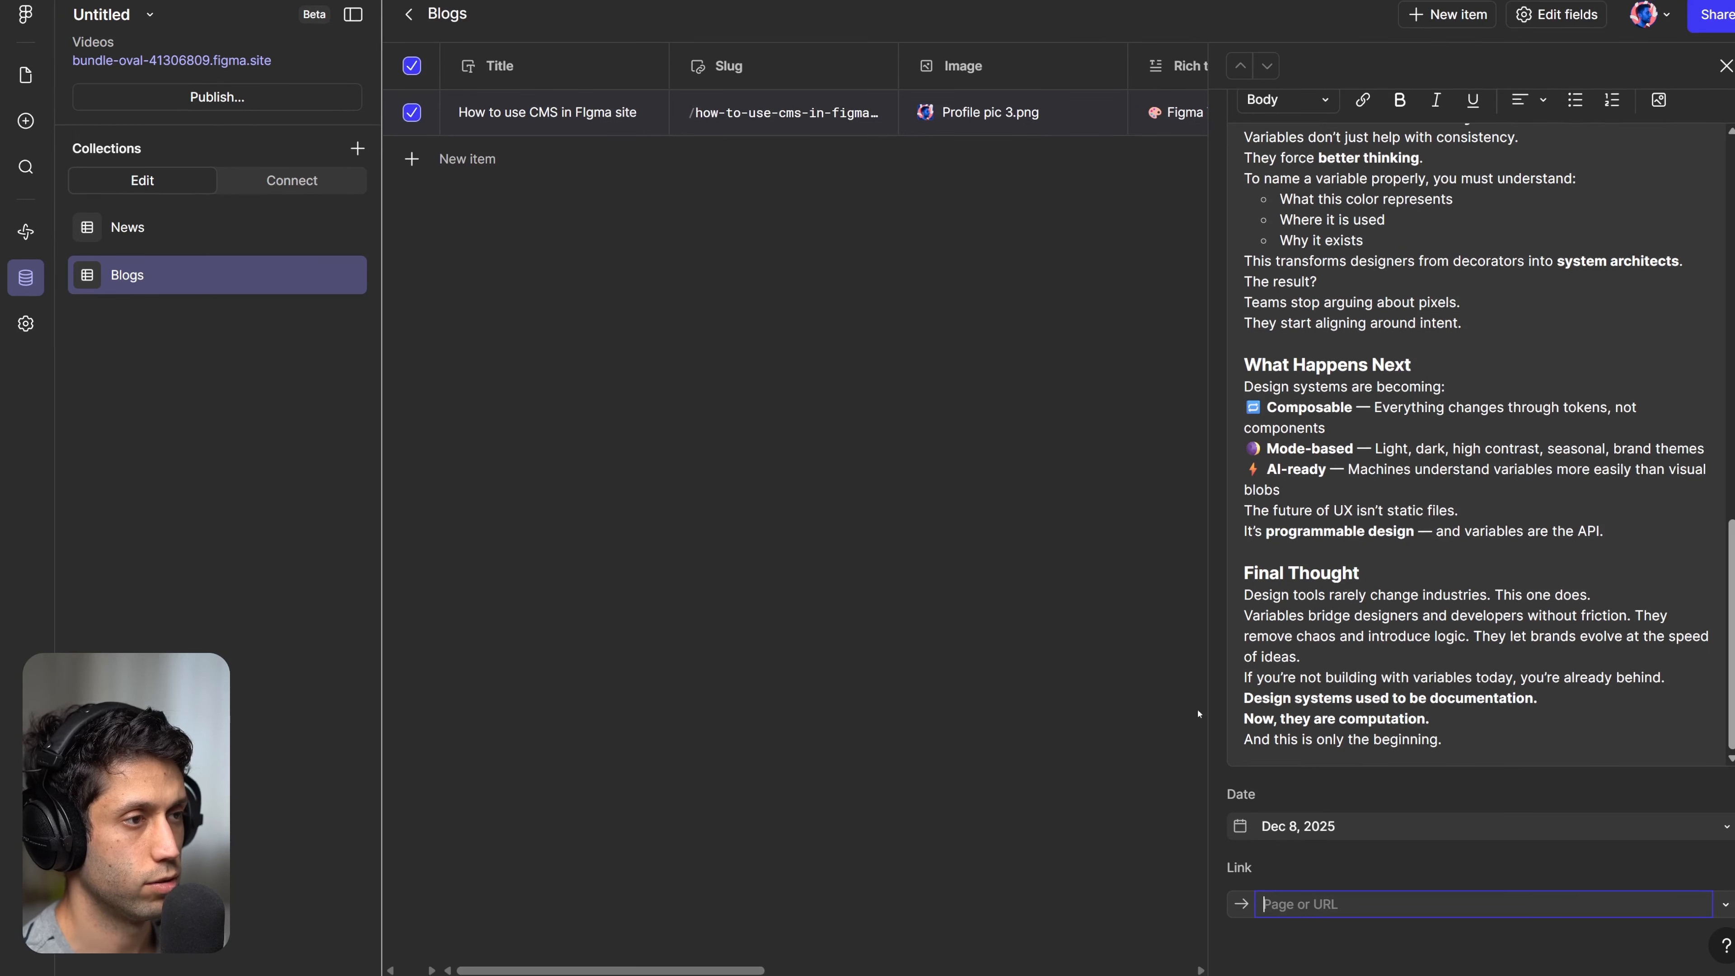
{"action": "scroll", "coordinate": [1503, 546], "scroll_direction": "up", "scroll_amount": 15}
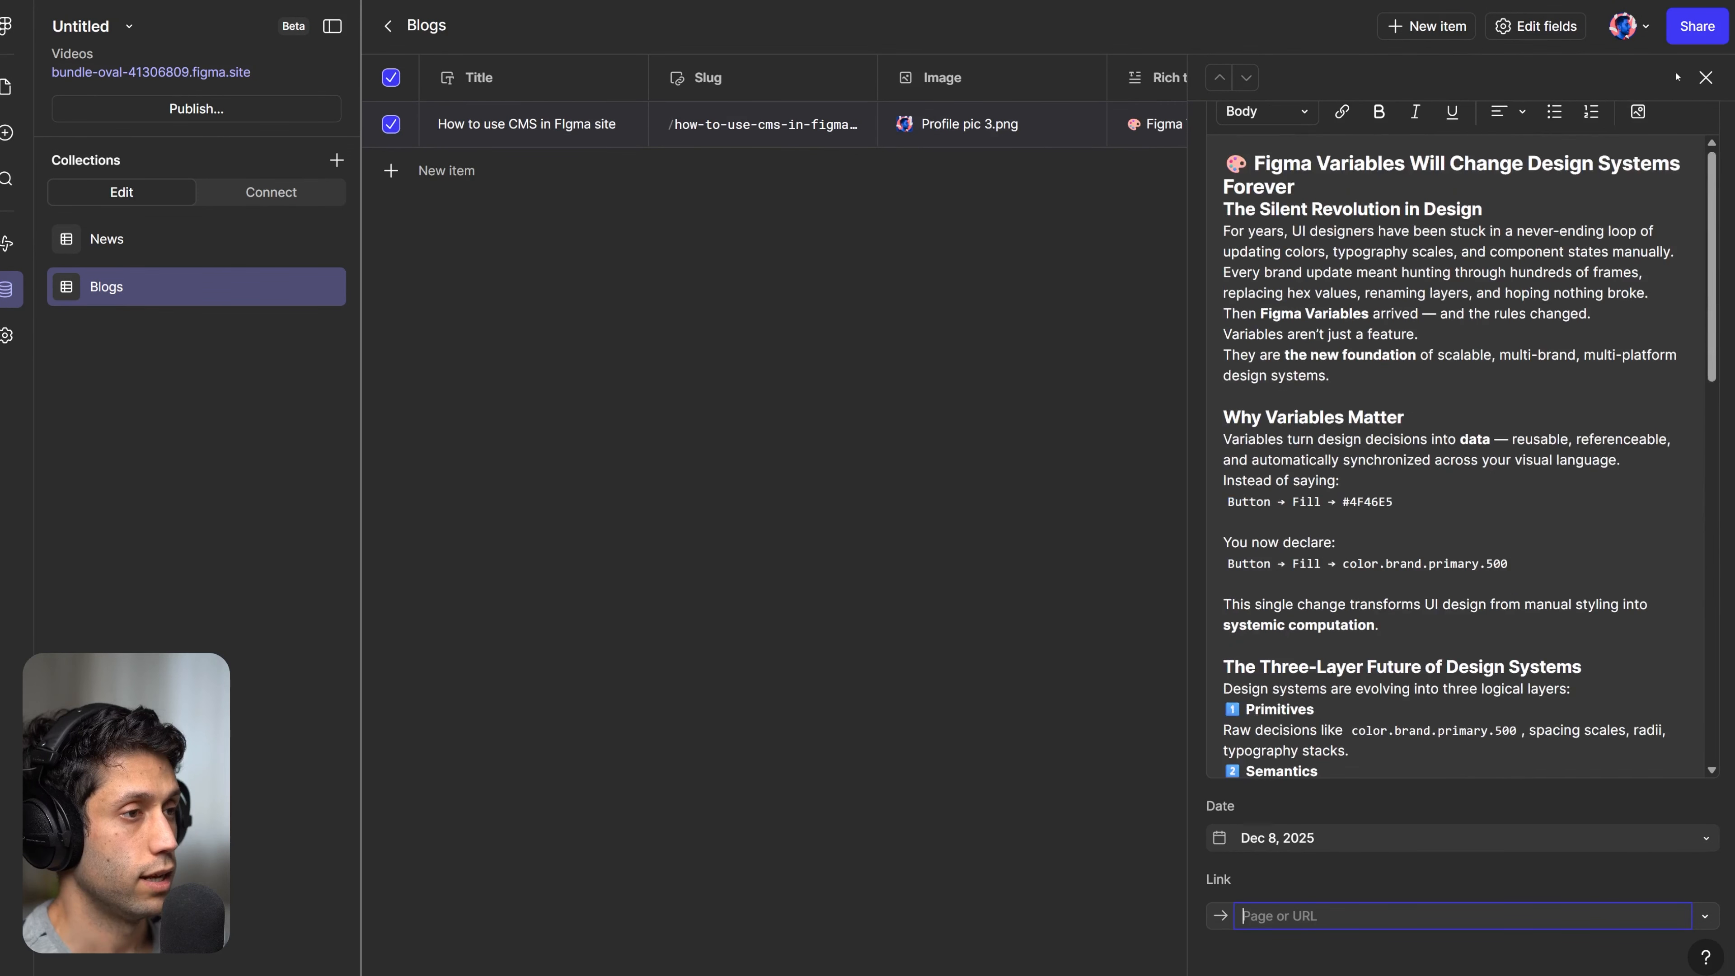
{"action": "left_click", "coordinate": [1711, 78]}
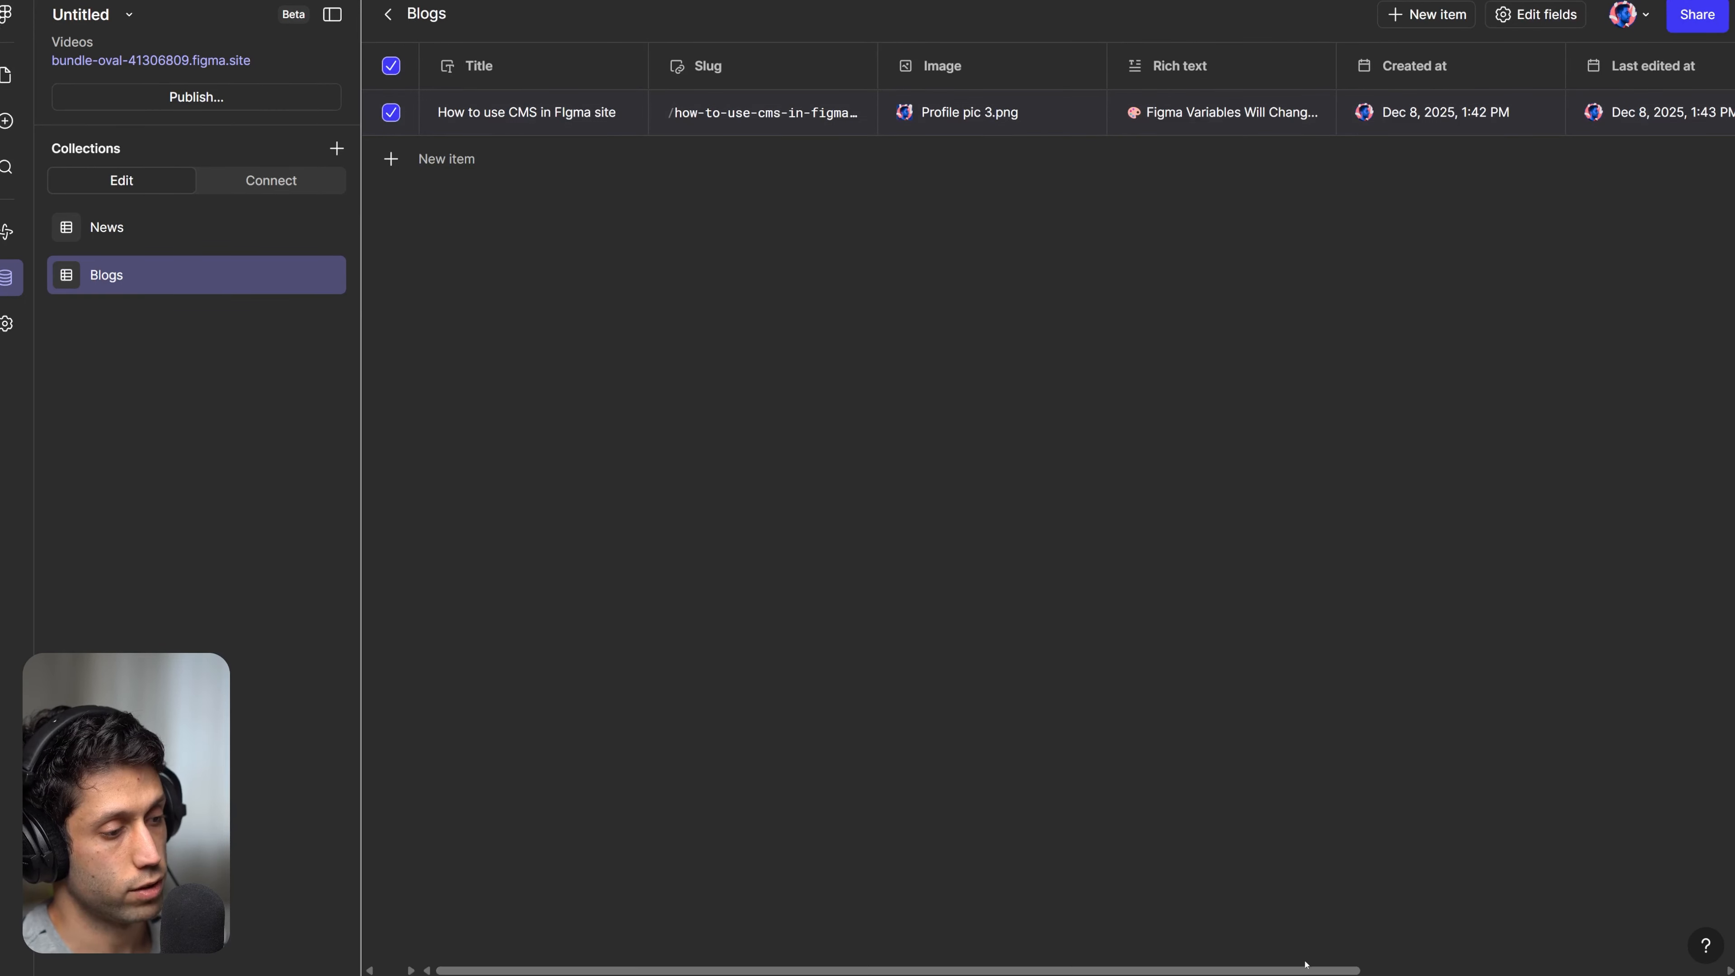
{"action": "left_click_drag", "start_coordinate": [1326, 968], "coordinate": [1476, 960]}
{"action": "scroll", "coordinate": [1475, 960], "scroll_direction": "left", "scroll_amount": 5}
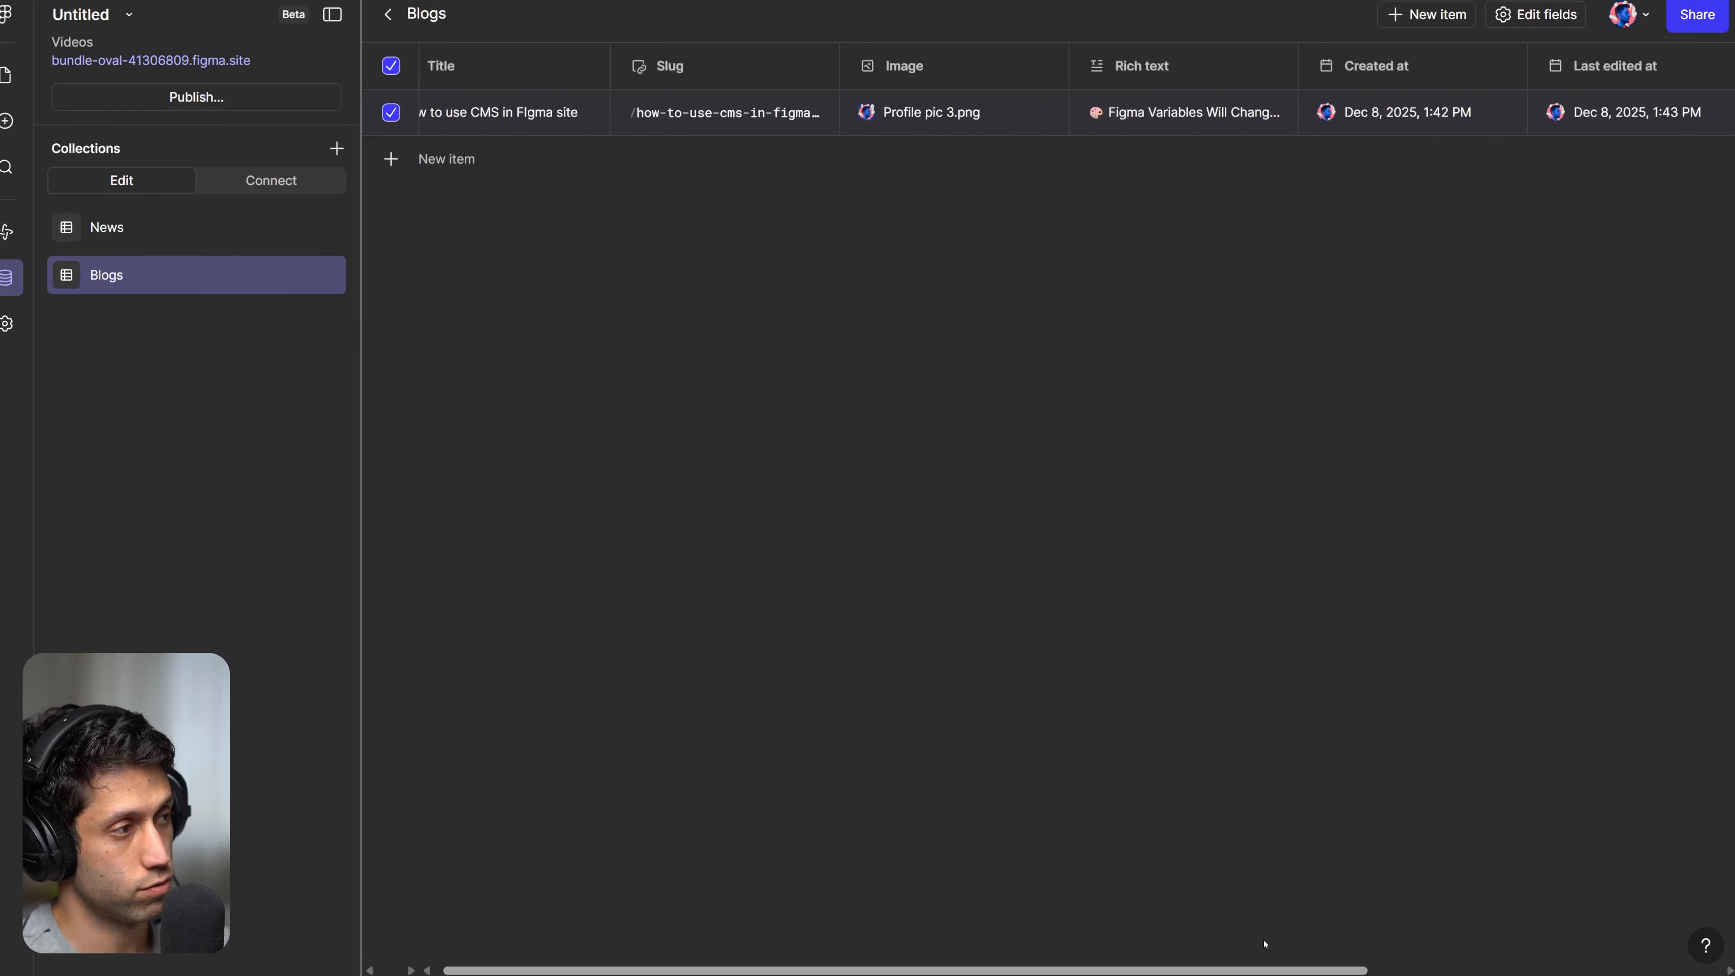
{"action": "left_click", "coordinate": [466, 170]}
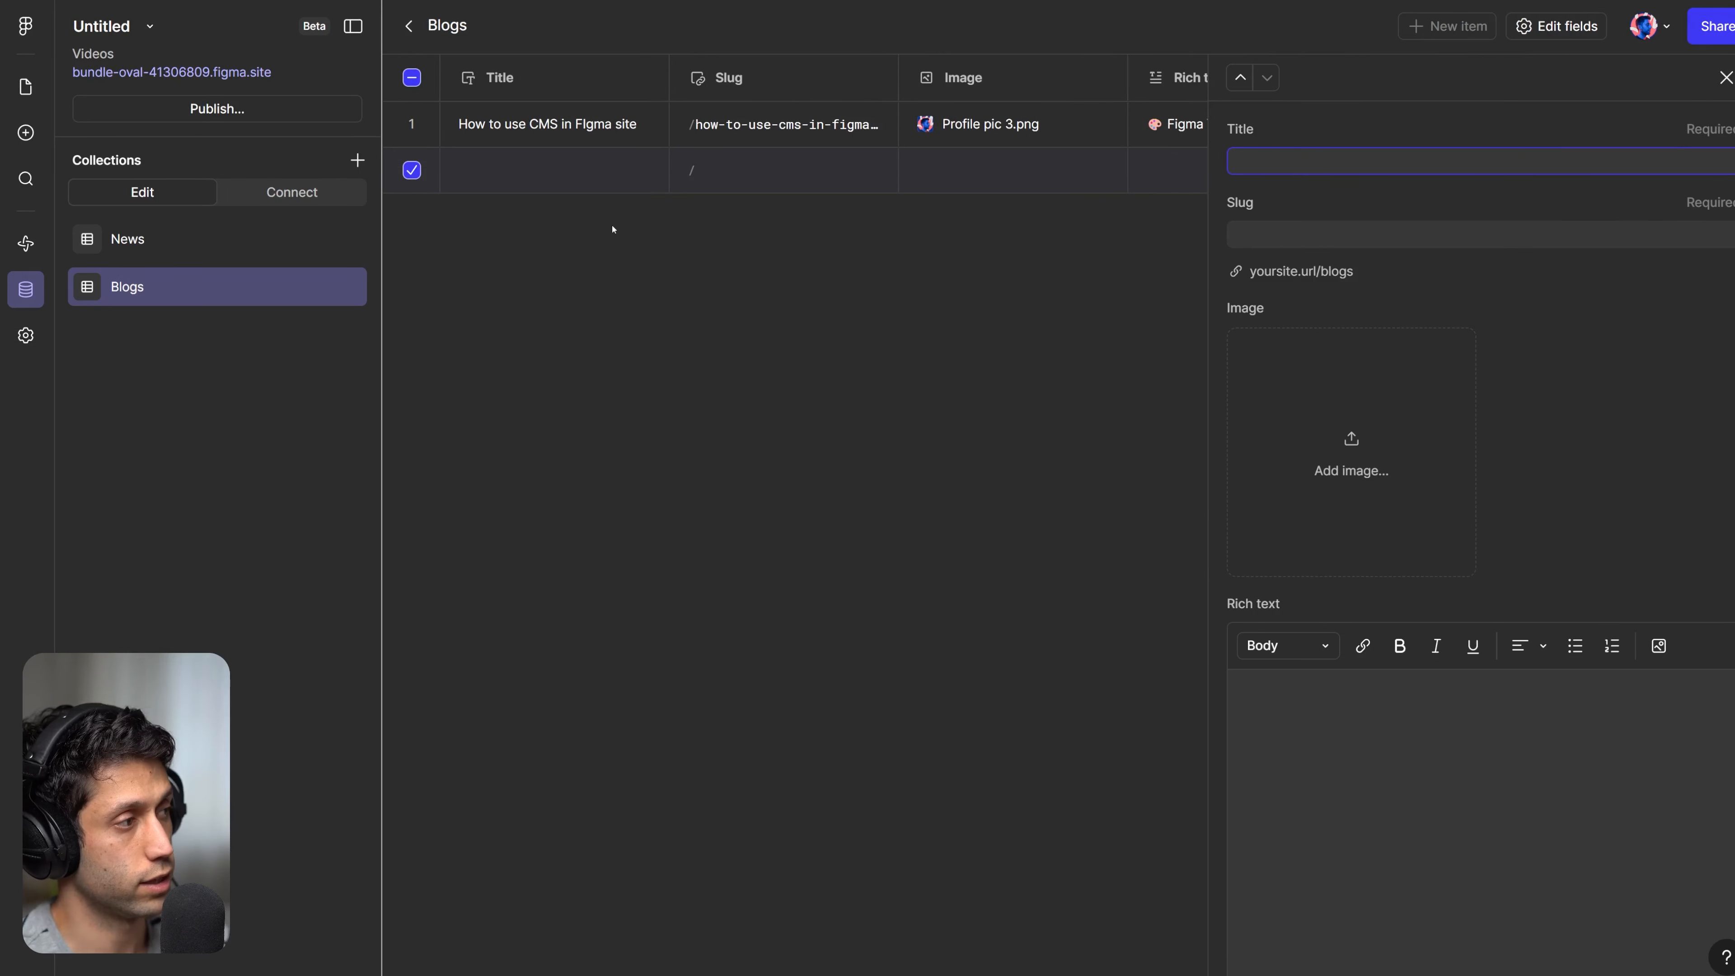
{"action": "left_click", "coordinate": [1726, 77]}
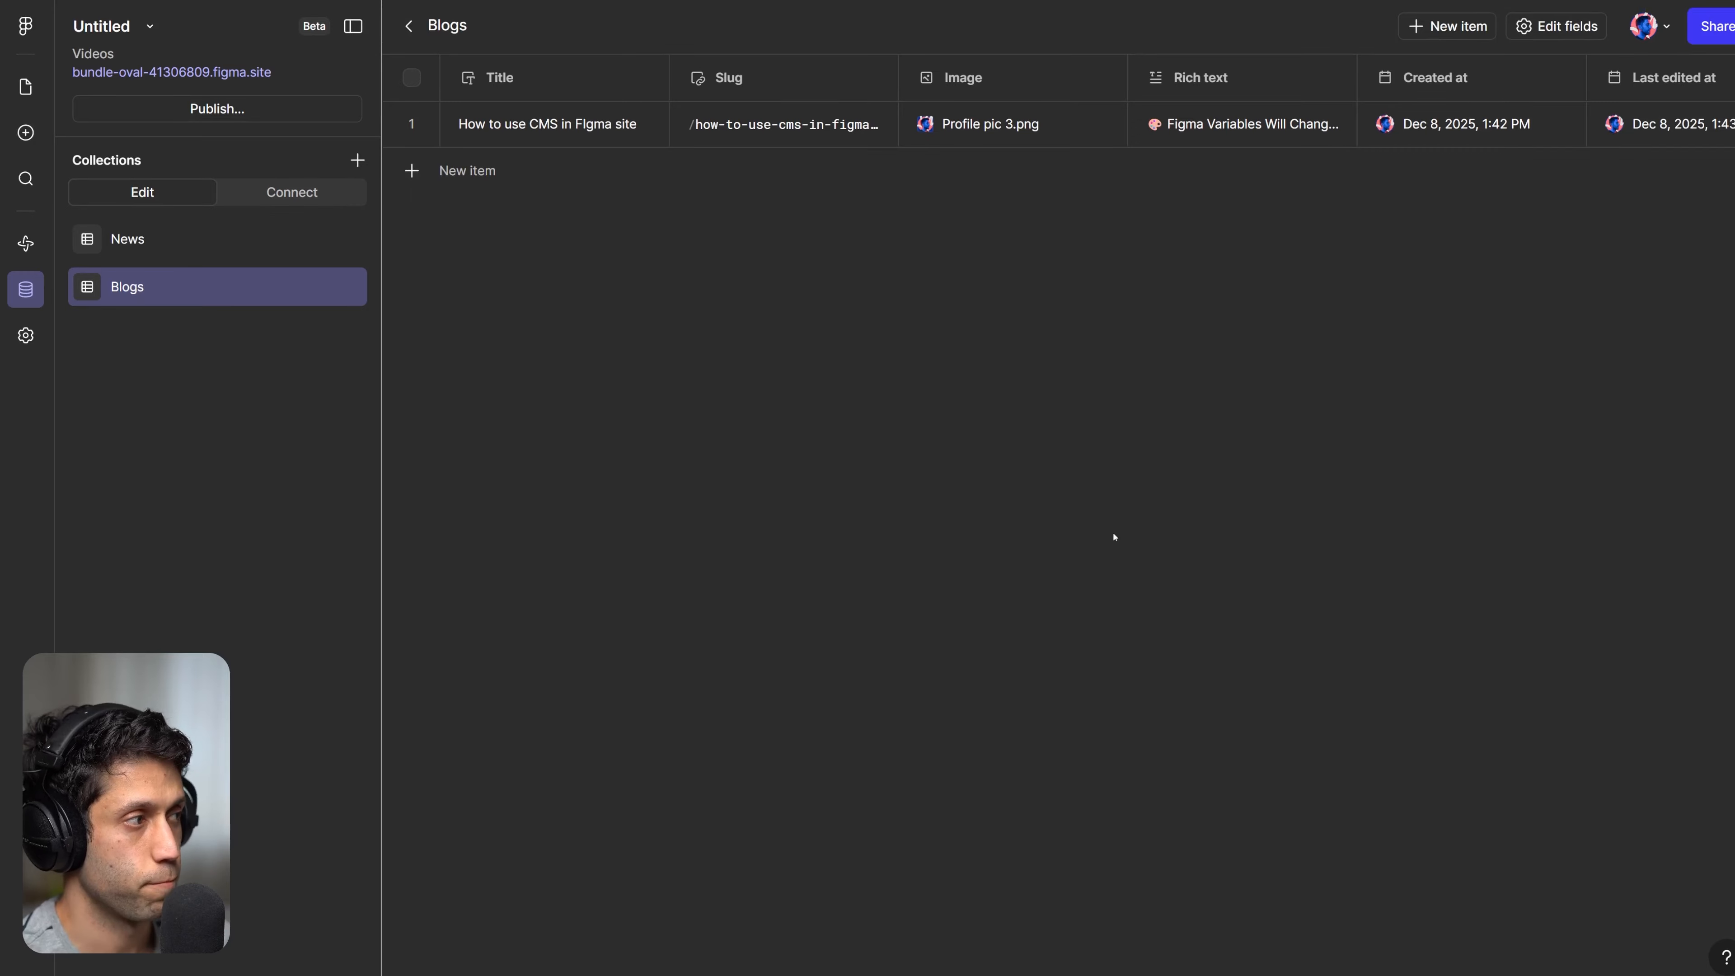
{"action": "right_click", "coordinate": [522, 117]}
{"action": "left_click", "coordinate": [678, 274]}
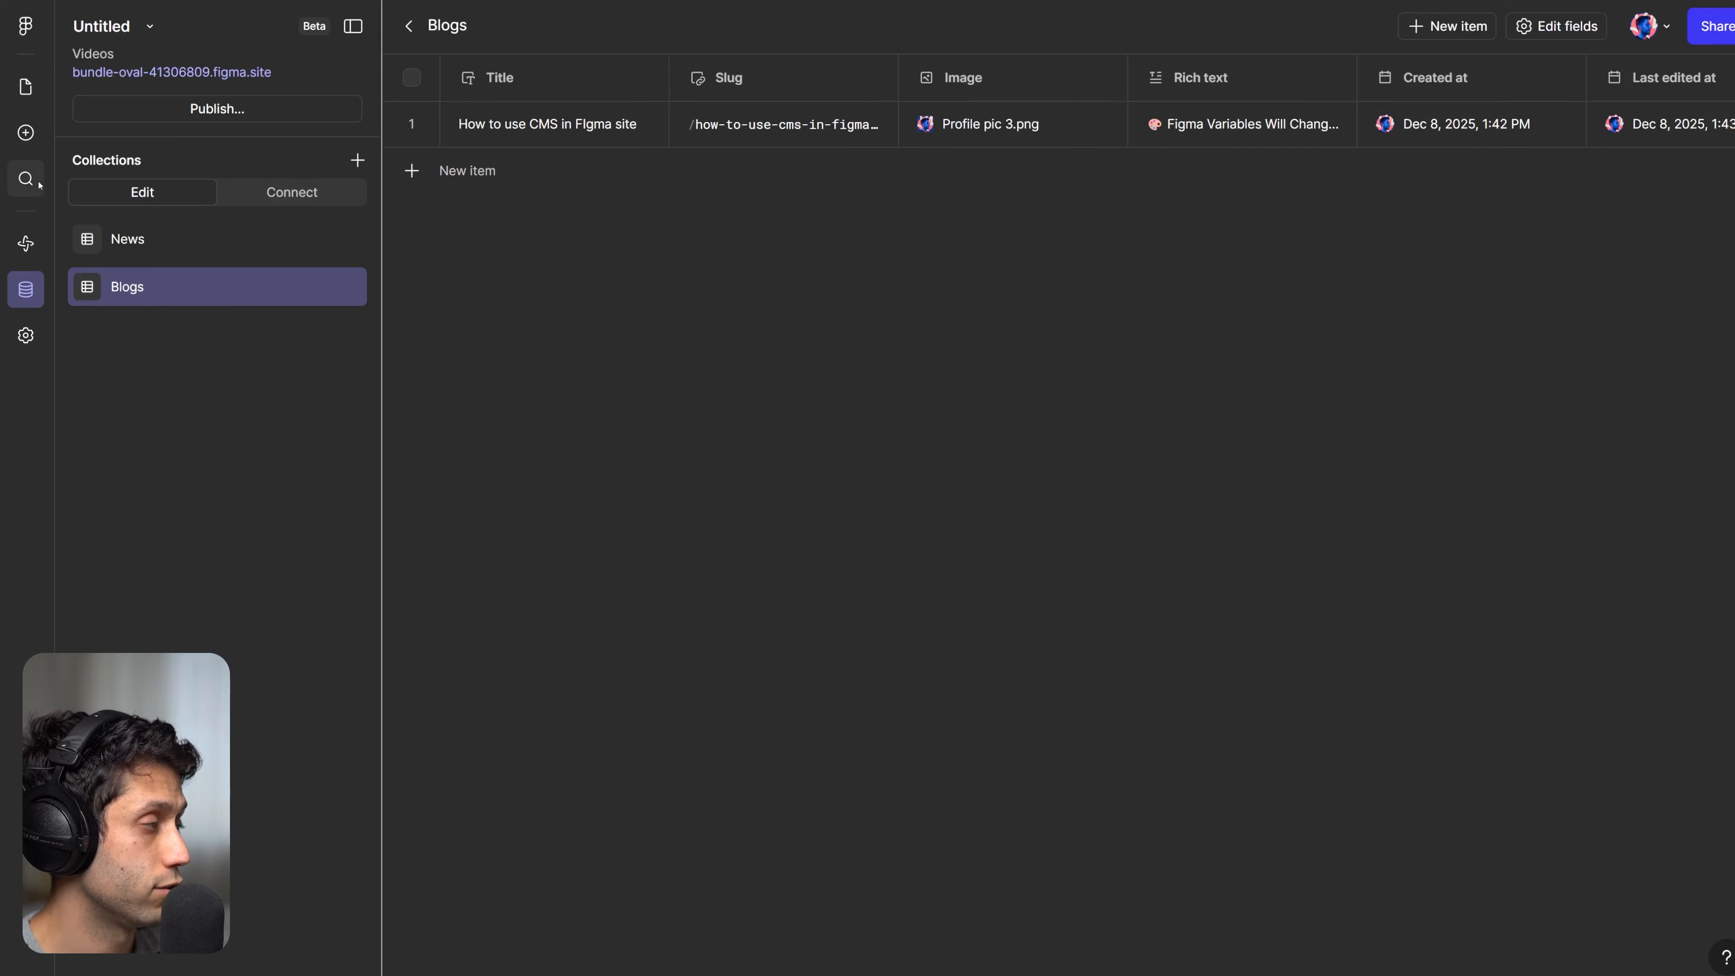
Add a second webpage to the site, look at its page settings and return to the canvas.
{"action": "left_click", "coordinate": [35, 93]}
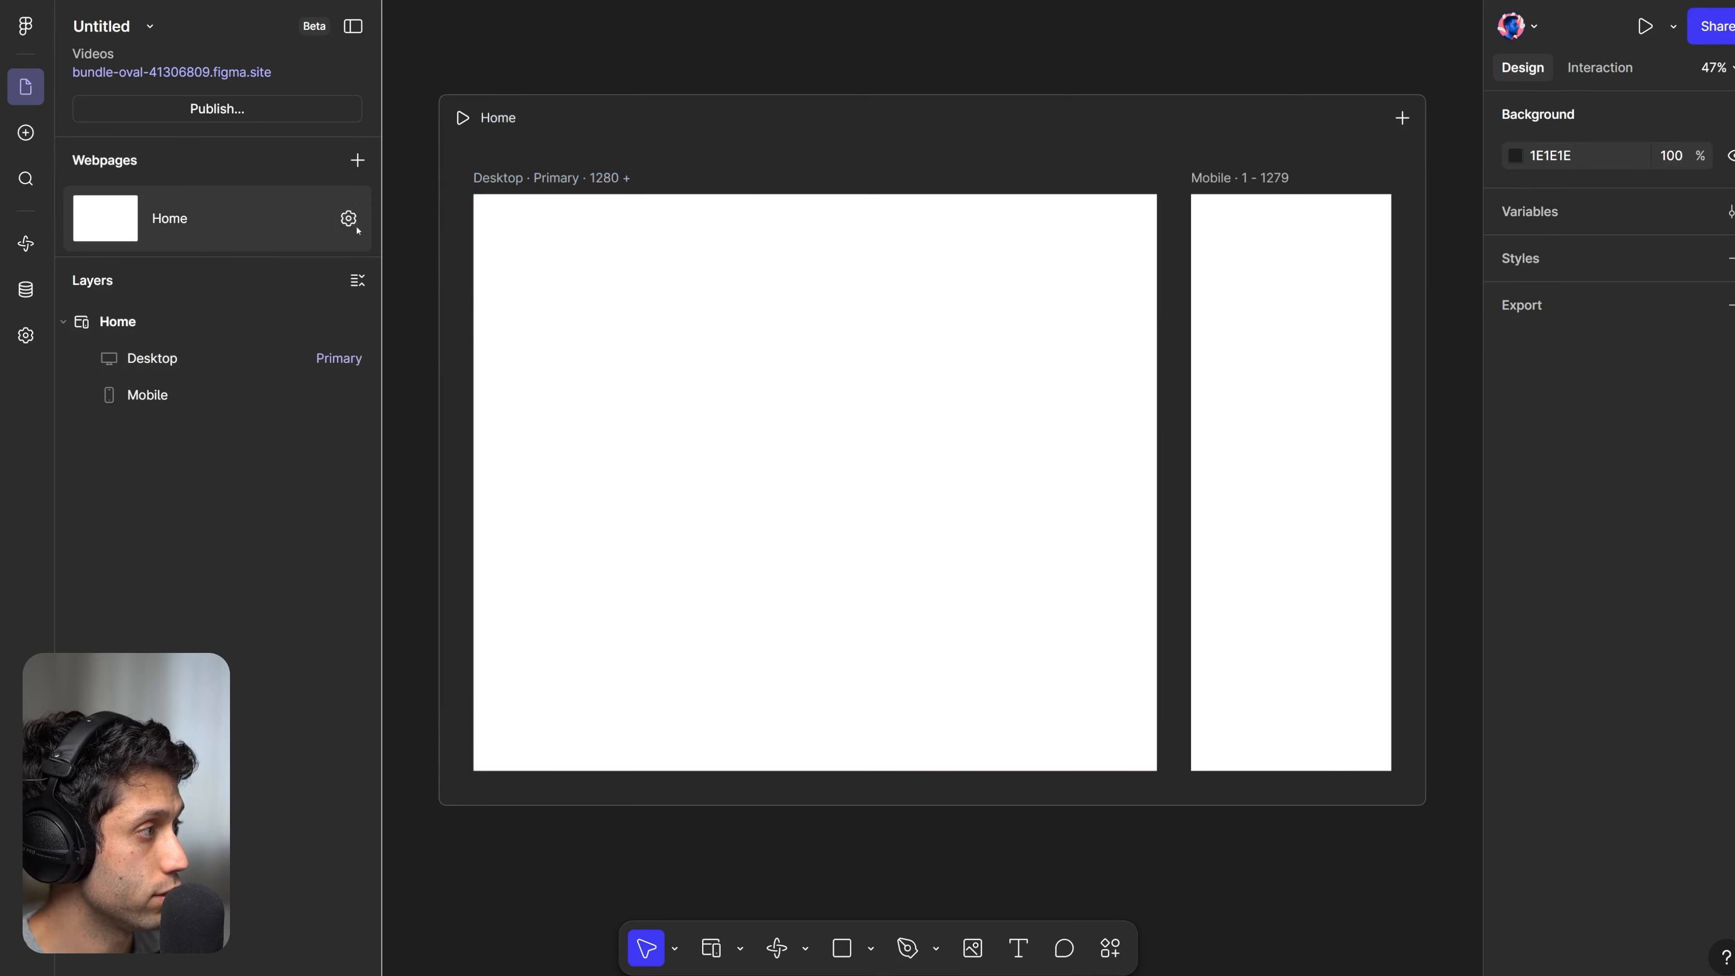
{"action": "left_click", "coordinate": [357, 161]}
{"action": "left_click", "coordinate": [348, 288]}
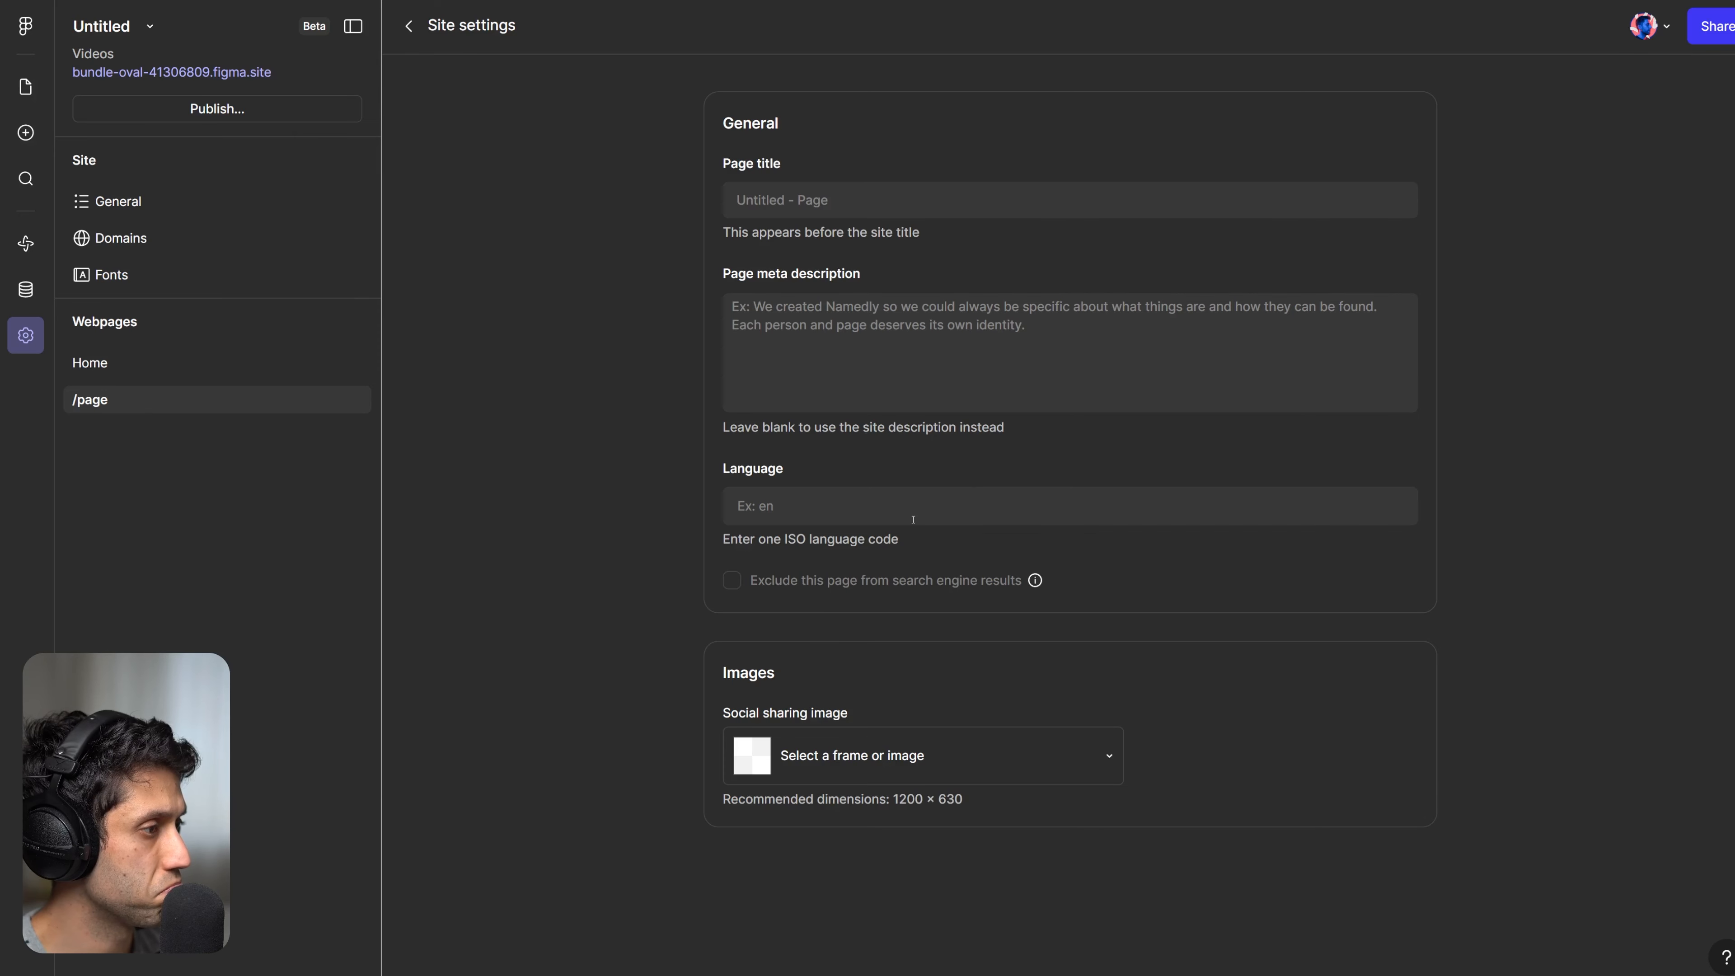
{"action": "left_click", "coordinate": [409, 25]}
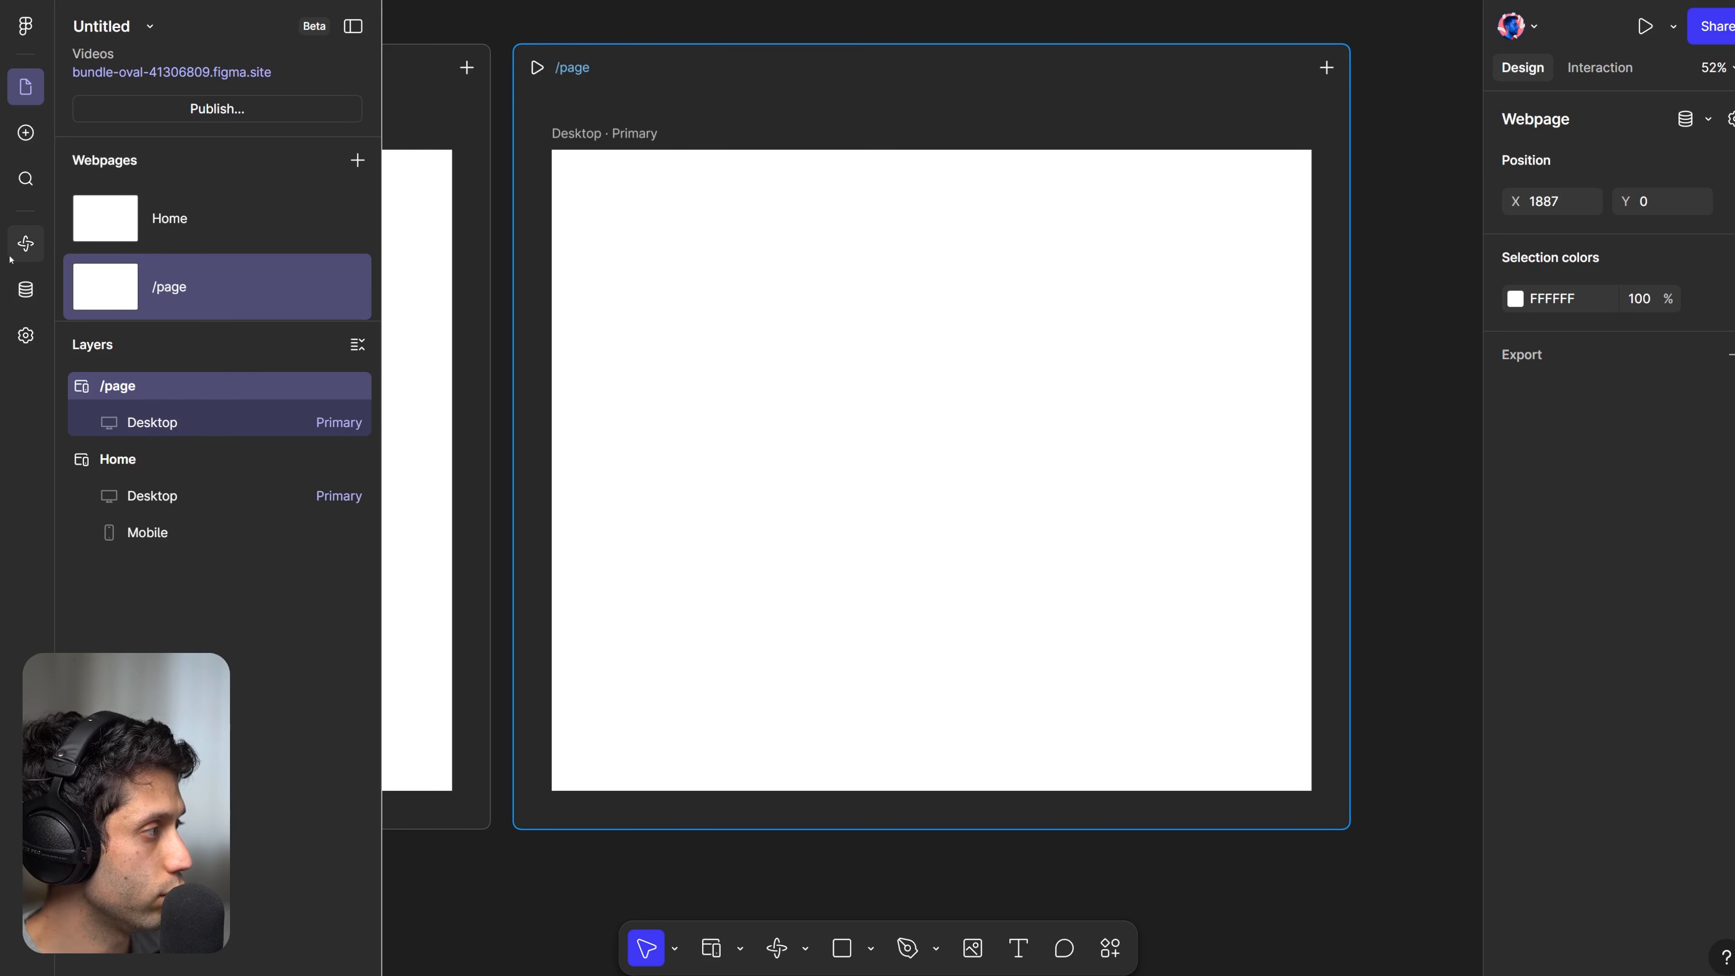
Insert the ready-made Article page block into the /page webpage's desktop layout and look over its content.
{"action": "left_click", "coordinate": [25, 132]}
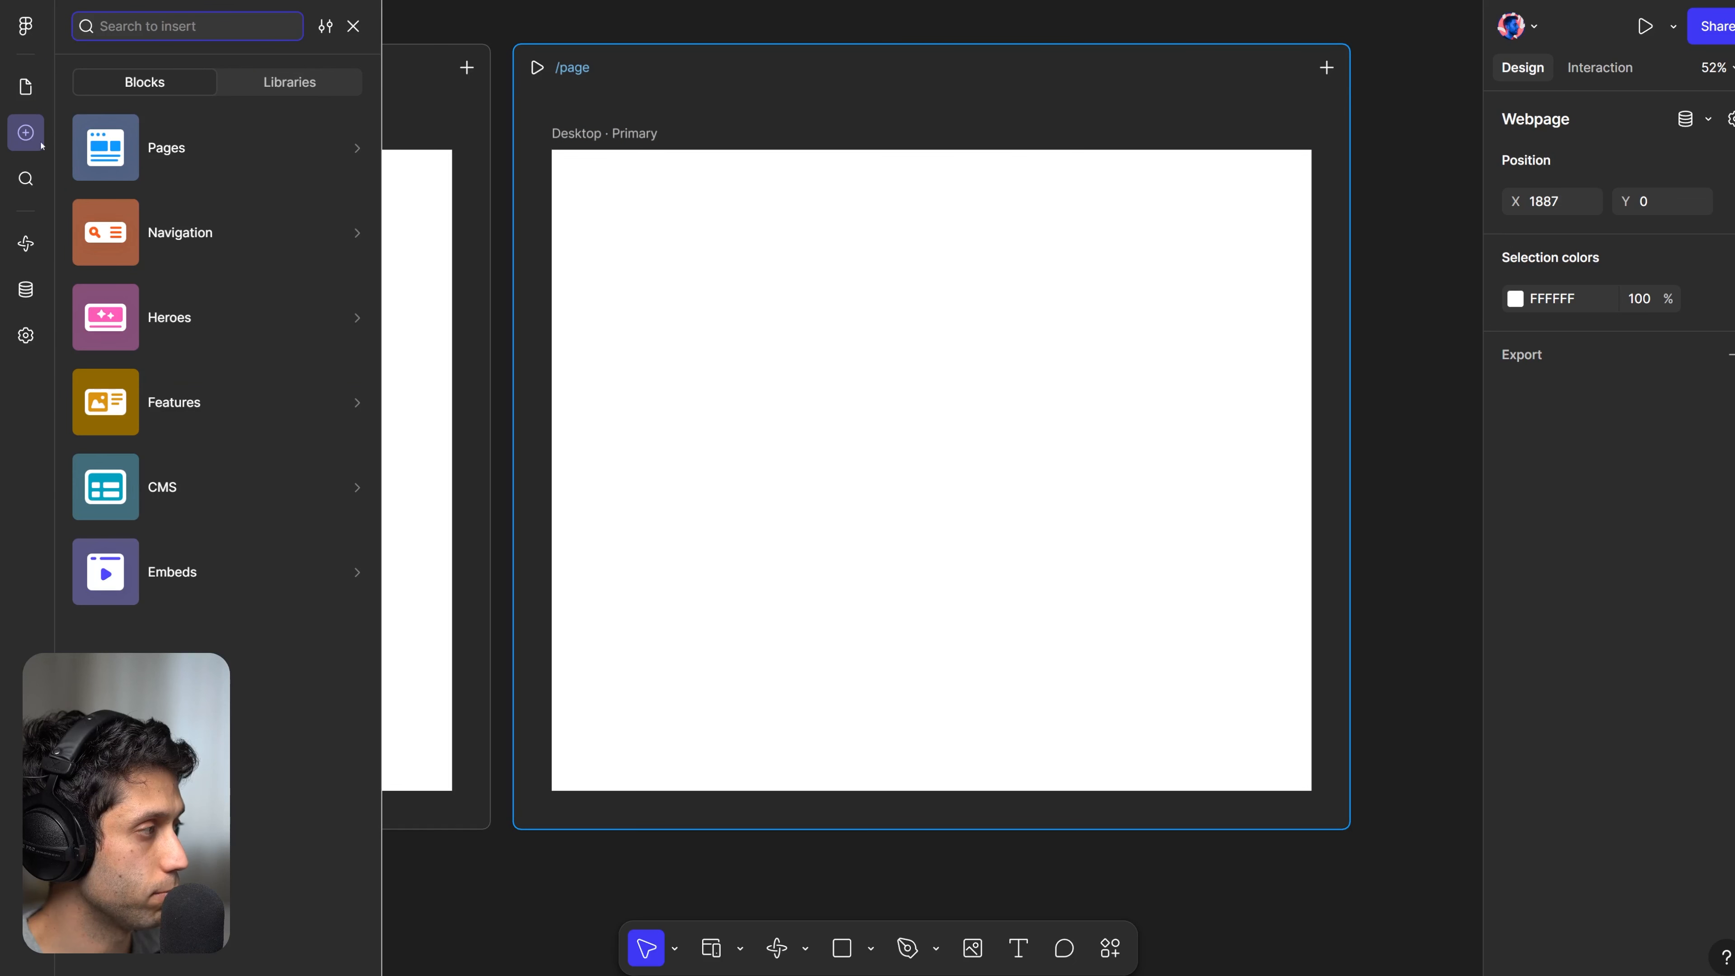
{"action": "mouse_move", "coordinate": [172, 149]}
{"action": "scroll", "coordinate": [519, 201], "scroll_direction": "down", "scroll_amount": 8}
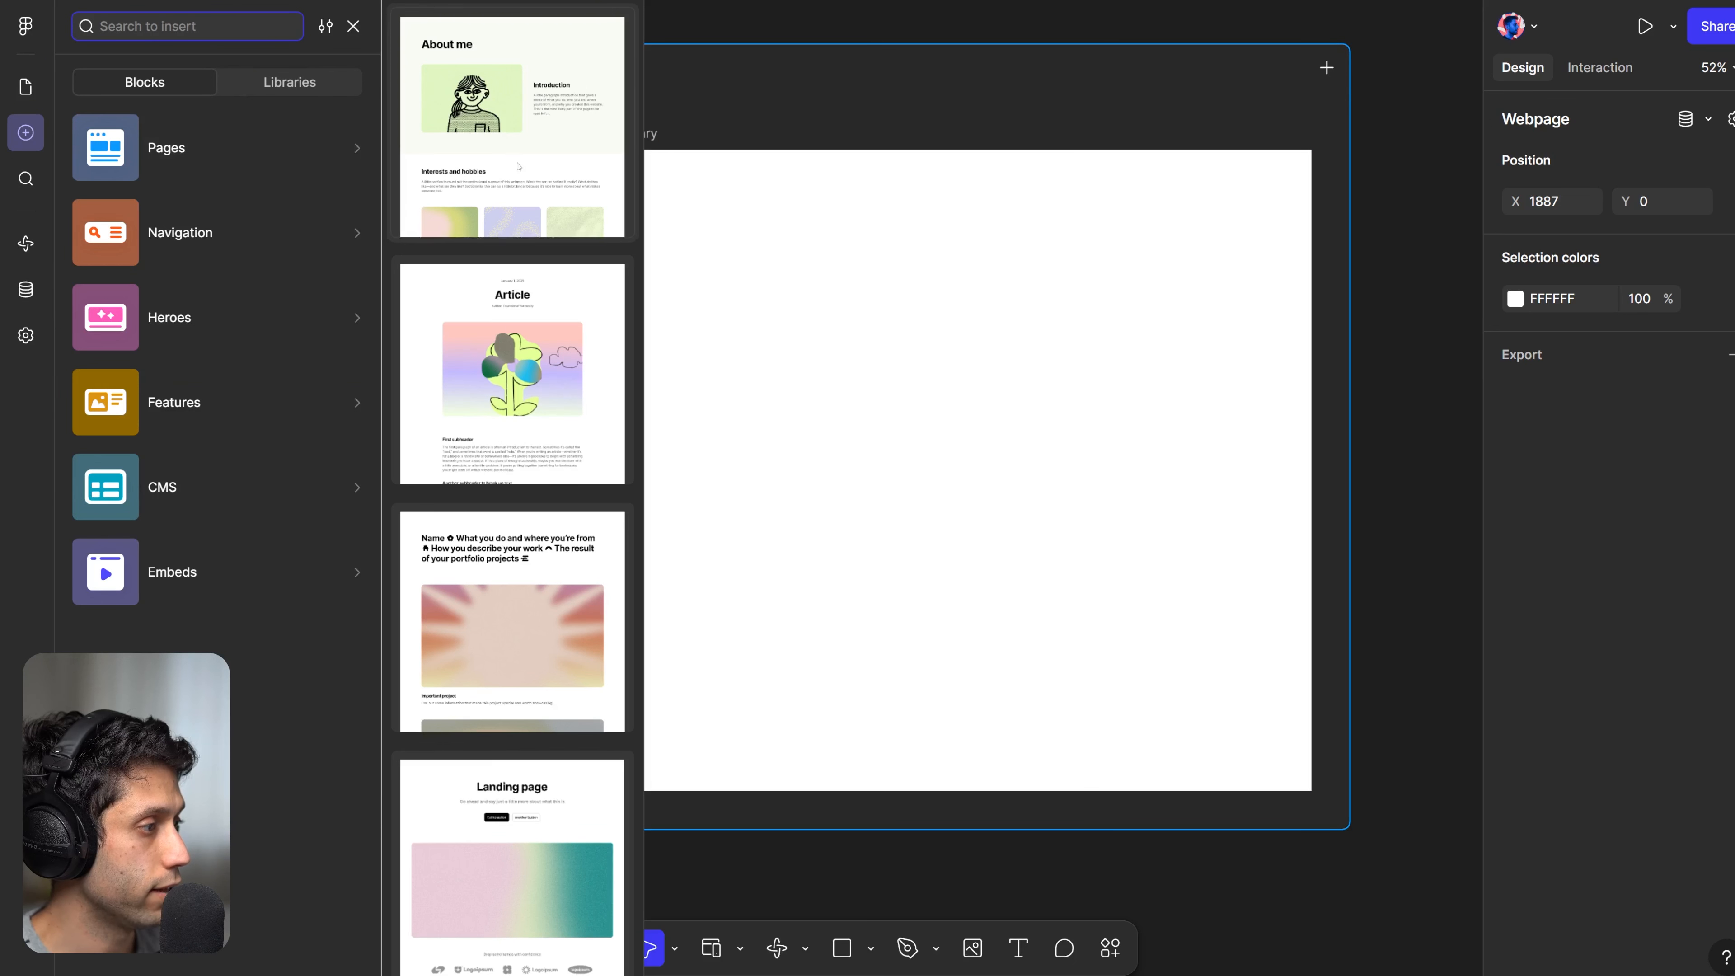
{"action": "scroll", "coordinate": [519, 202], "scroll_direction": "down", "scroll_amount": 3}
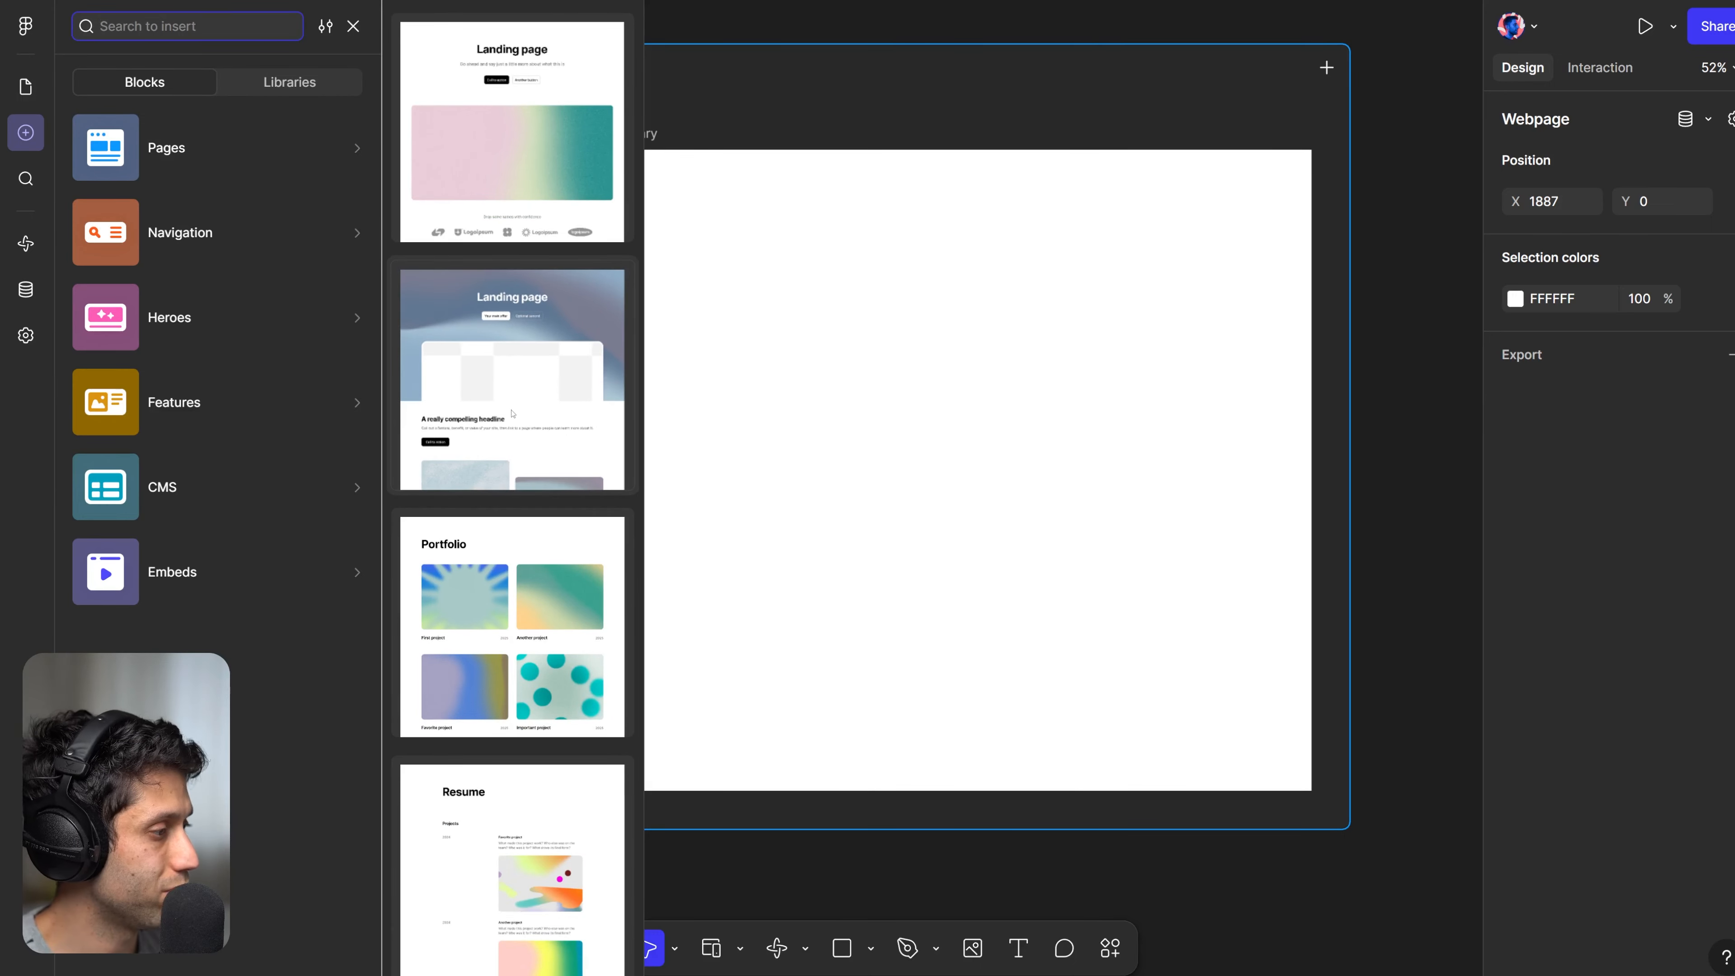
{"action": "scroll", "coordinate": [515, 421], "scroll_direction": "up", "scroll_amount": 7}
{"action": "scroll", "coordinate": [516, 421], "scroll_direction": "up", "scroll_amount": 3}
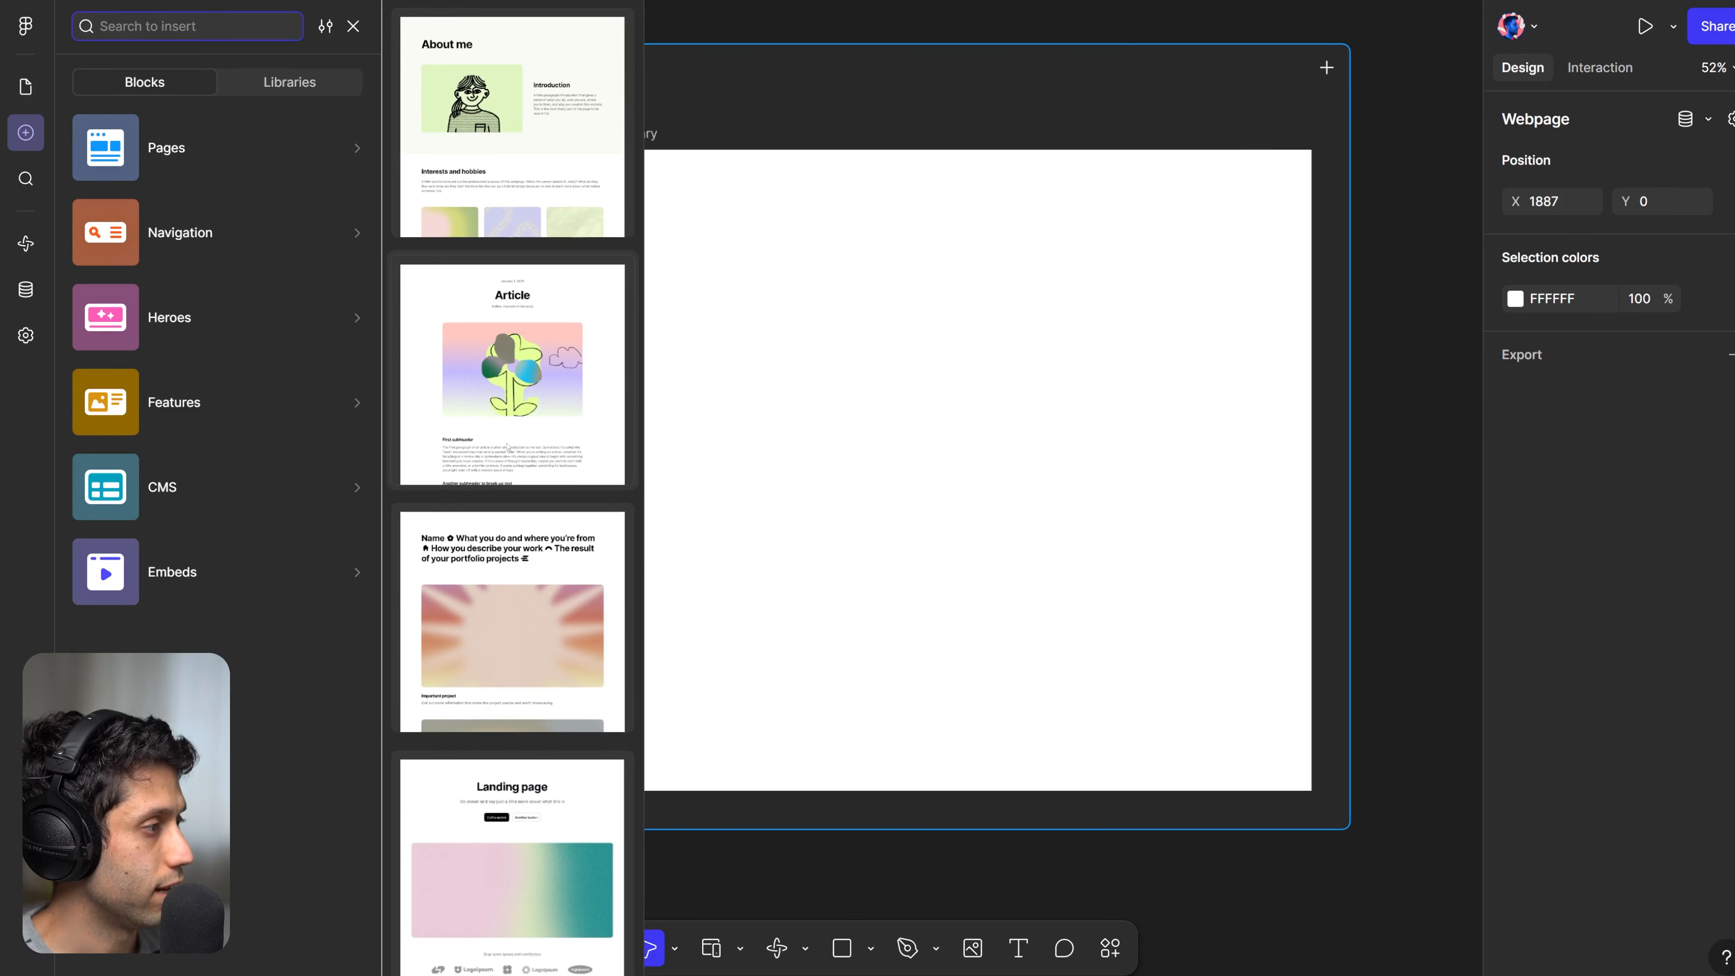
{"action": "left_click", "coordinate": [935, 407]}
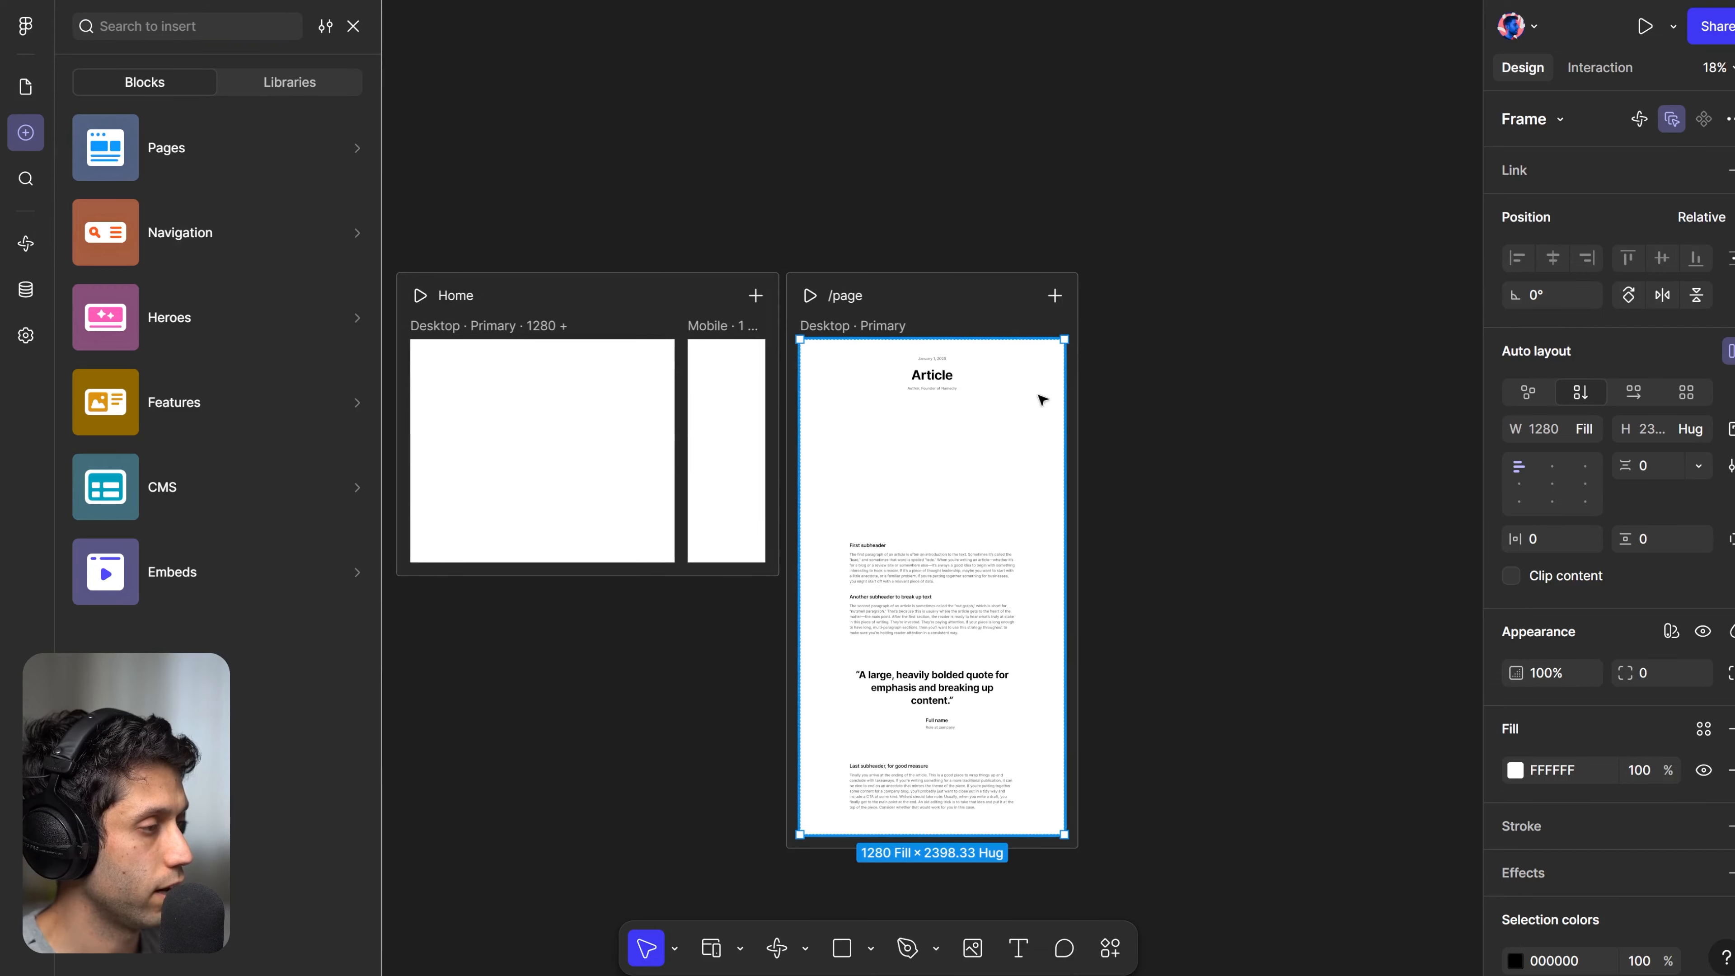
{"action": "scroll", "coordinate": [1011, 401], "scroll_direction": "up", "scroll_amount": 5}
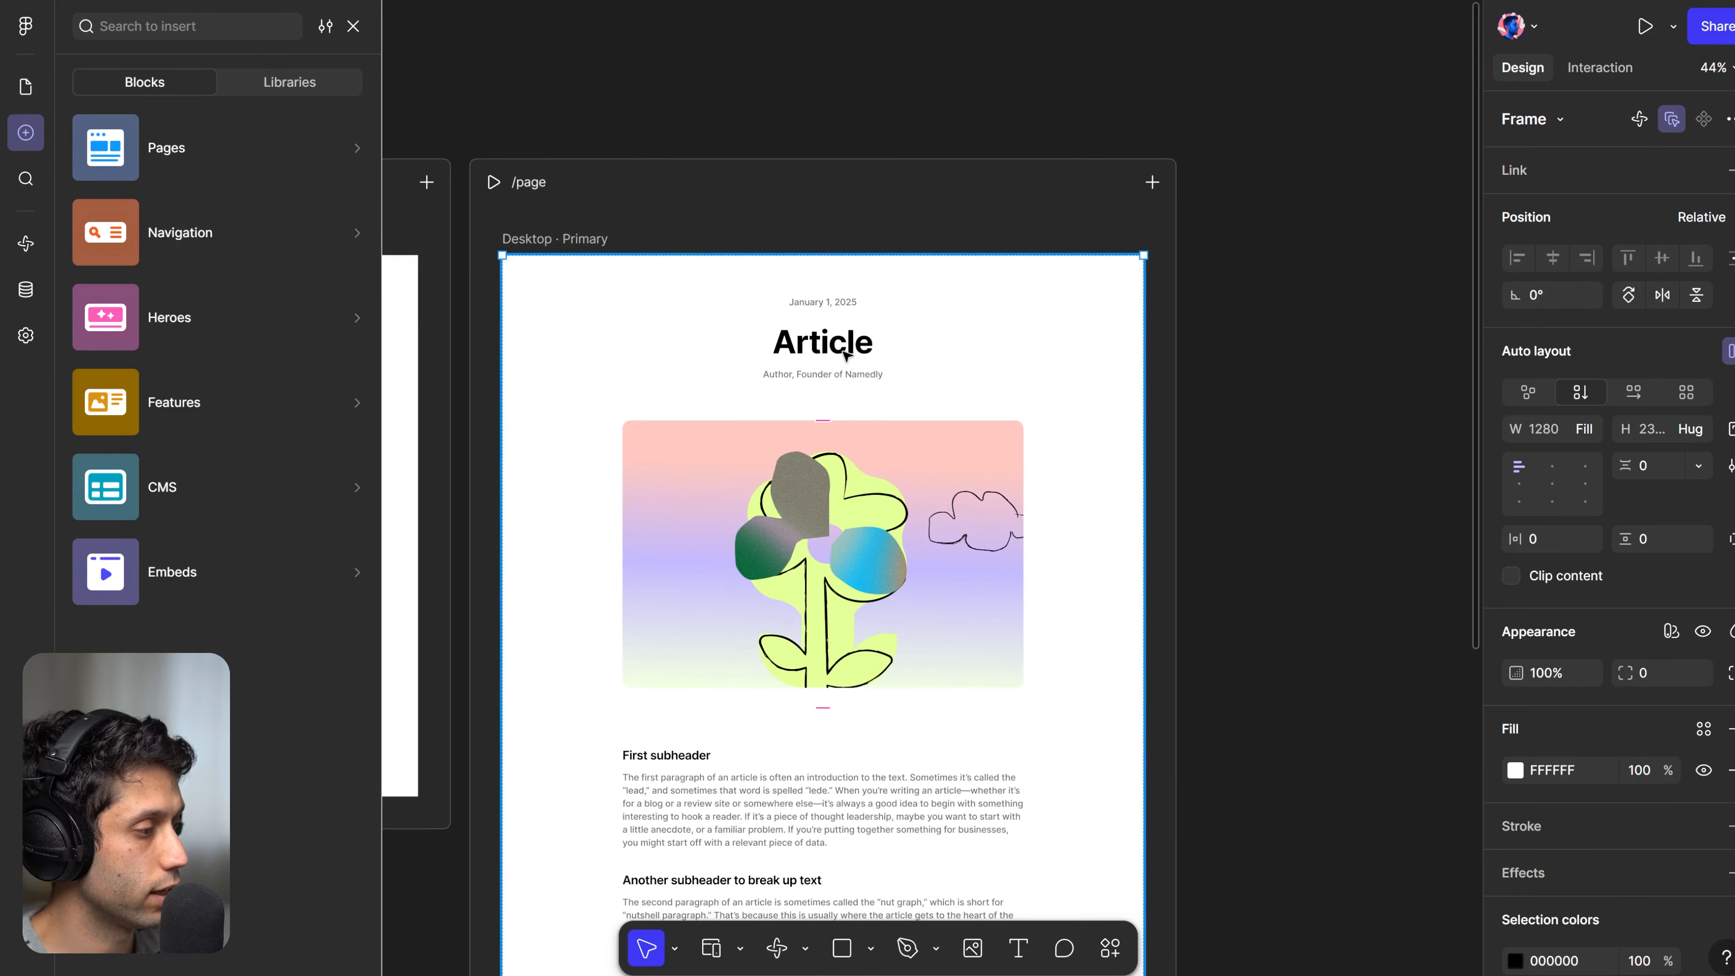
{"action": "scroll", "coordinate": [845, 356], "scroll_direction": "down", "scroll_amount": 5}
{"action": "scroll", "coordinate": [793, 395], "scroll_direction": "down", "scroll_amount": 10}
{"action": "scroll", "coordinate": [847, 478], "scroll_direction": "up", "scroll_amount": 5}
{"action": "scroll", "coordinate": [759, 386], "scroll_direction": "up", "scroll_amount": 4}
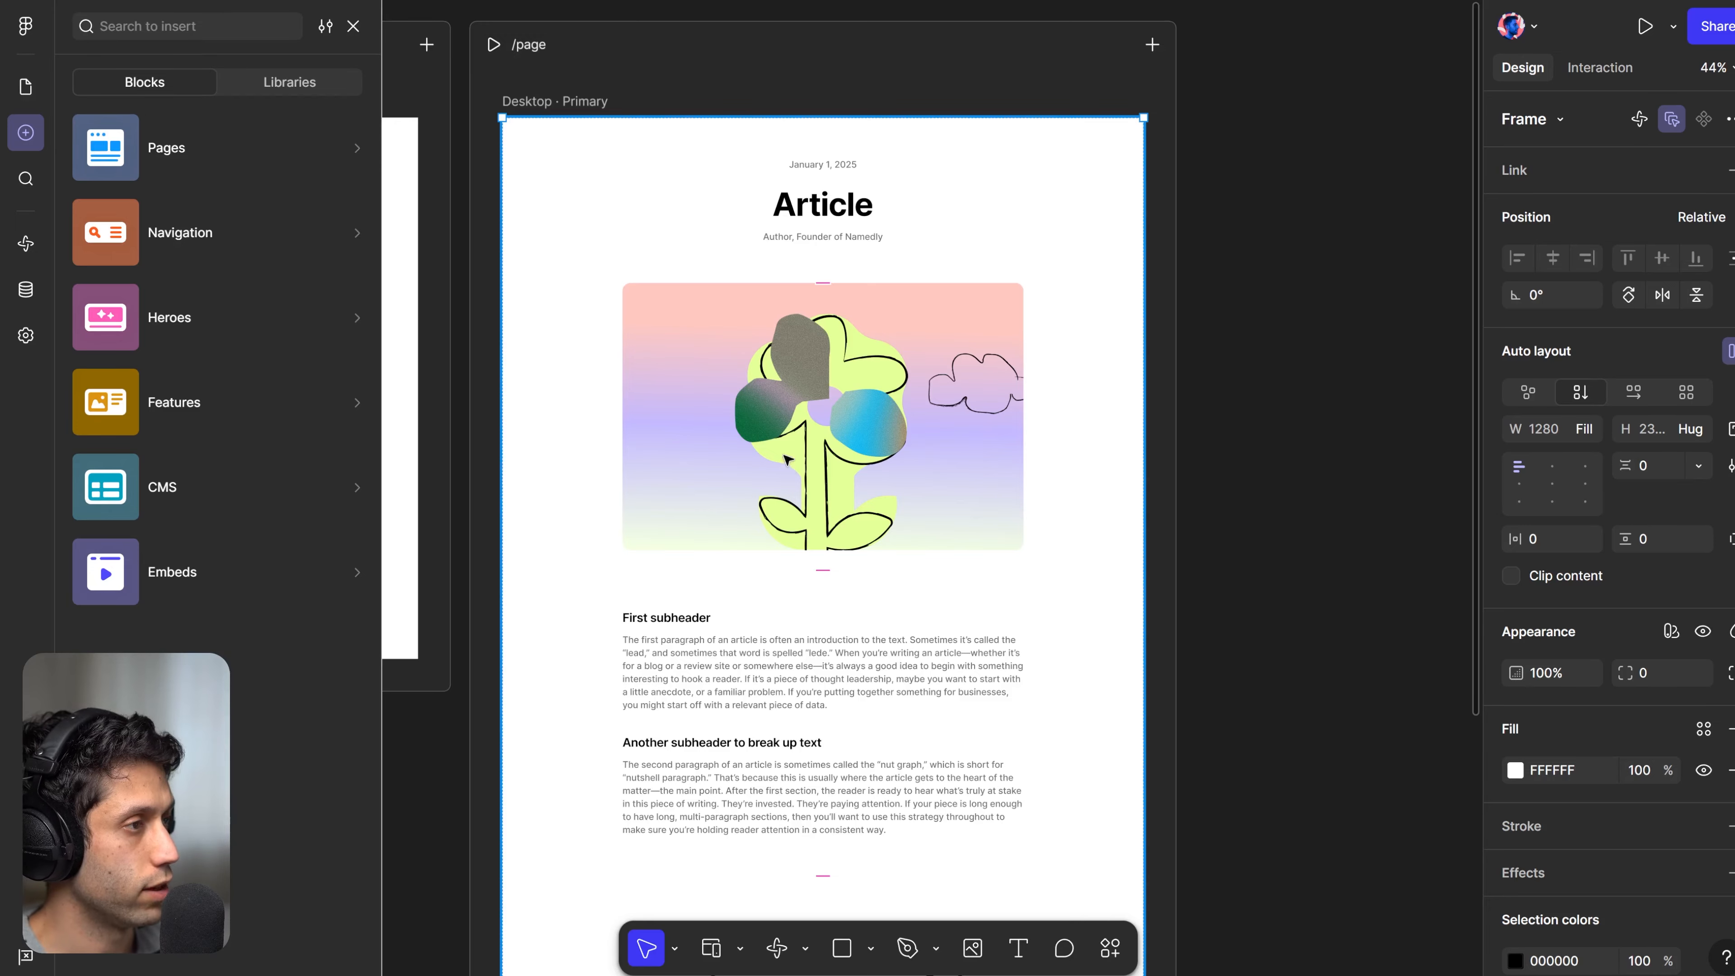
Add a Mobile breakpoint to the /page webpage next to its desktop layout.
{"action": "left_click", "coordinate": [25, 86]}
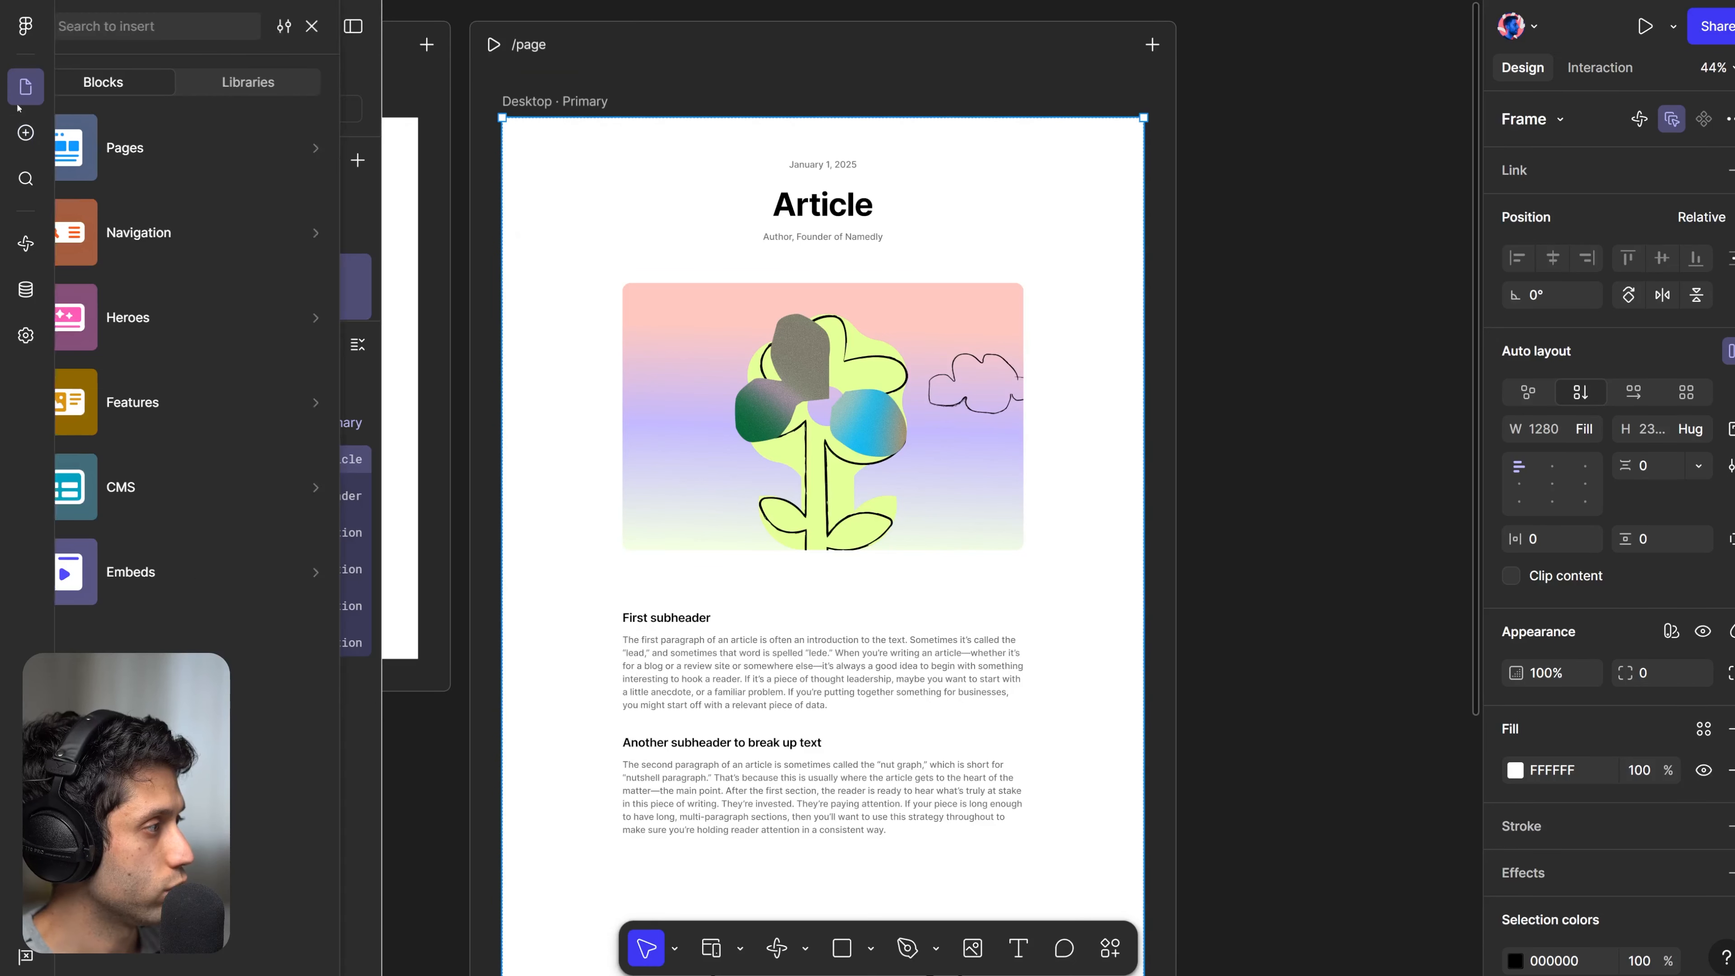
{"action": "left_click", "coordinate": [1152, 44]}
{"action": "left_click", "coordinate": [1032, 151]}
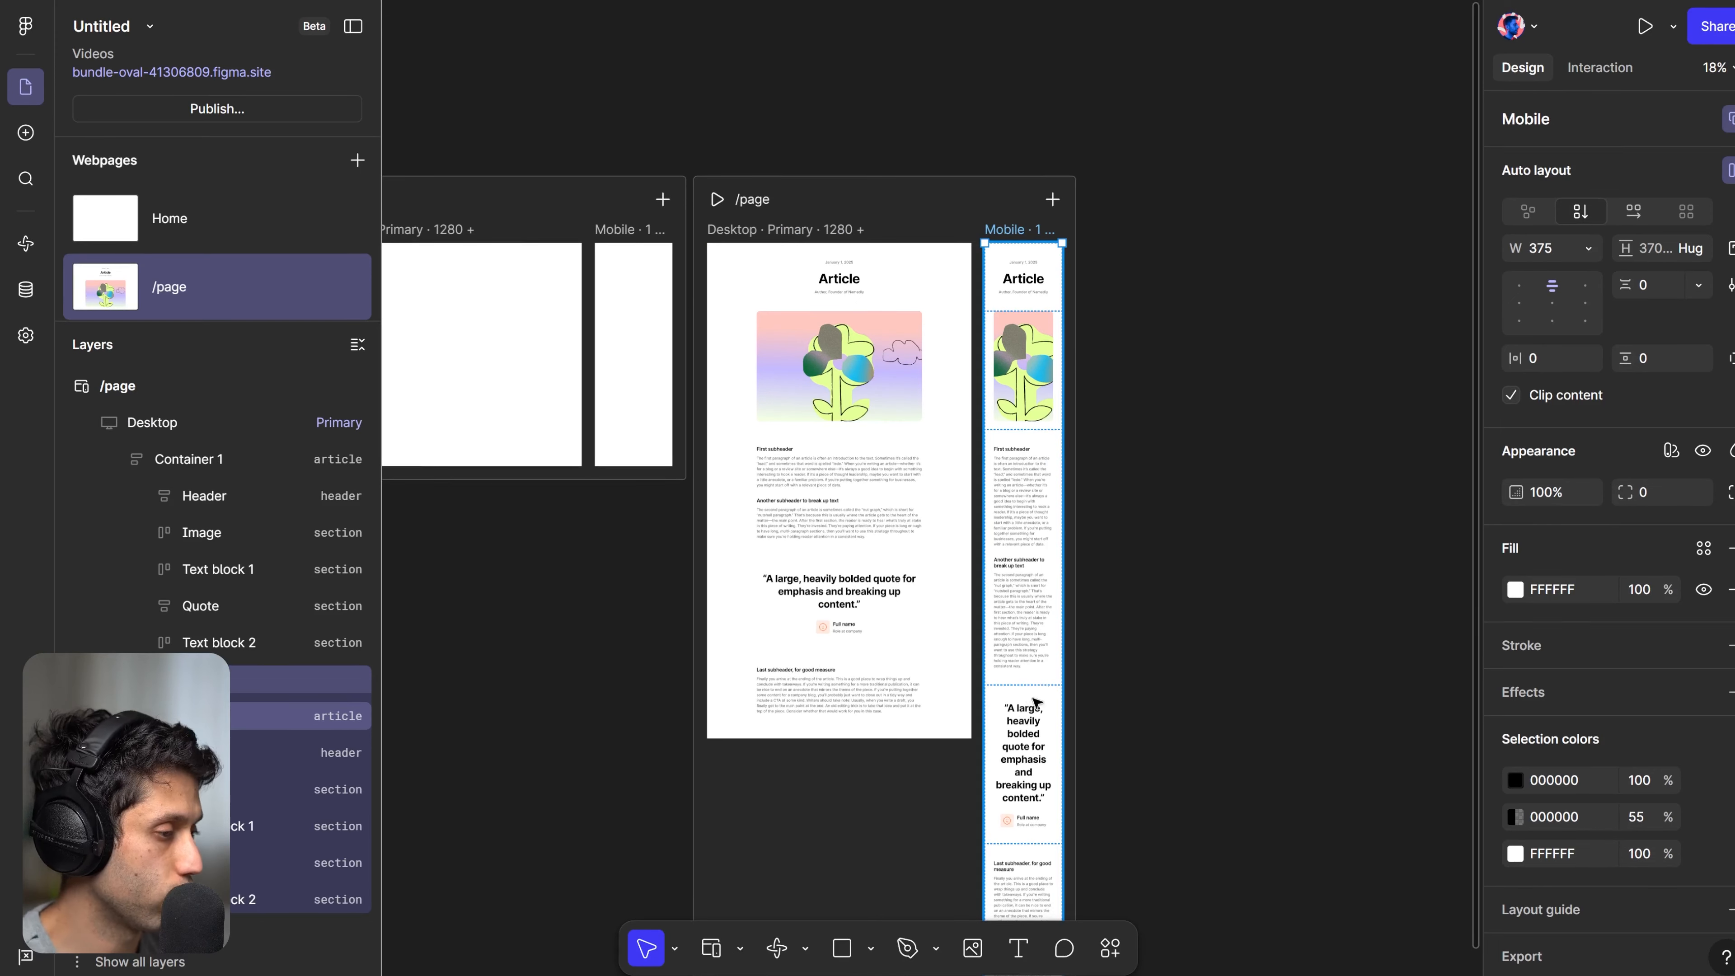
Set the font size of the bold quote in the /page mobile layout to 36 and deselect it.
{"action": "left_click", "coordinate": [1024, 718], "text": "super"}
{"action": "scroll", "coordinate": [1057, 772], "scroll_direction": "up", "scroll_amount": 5}
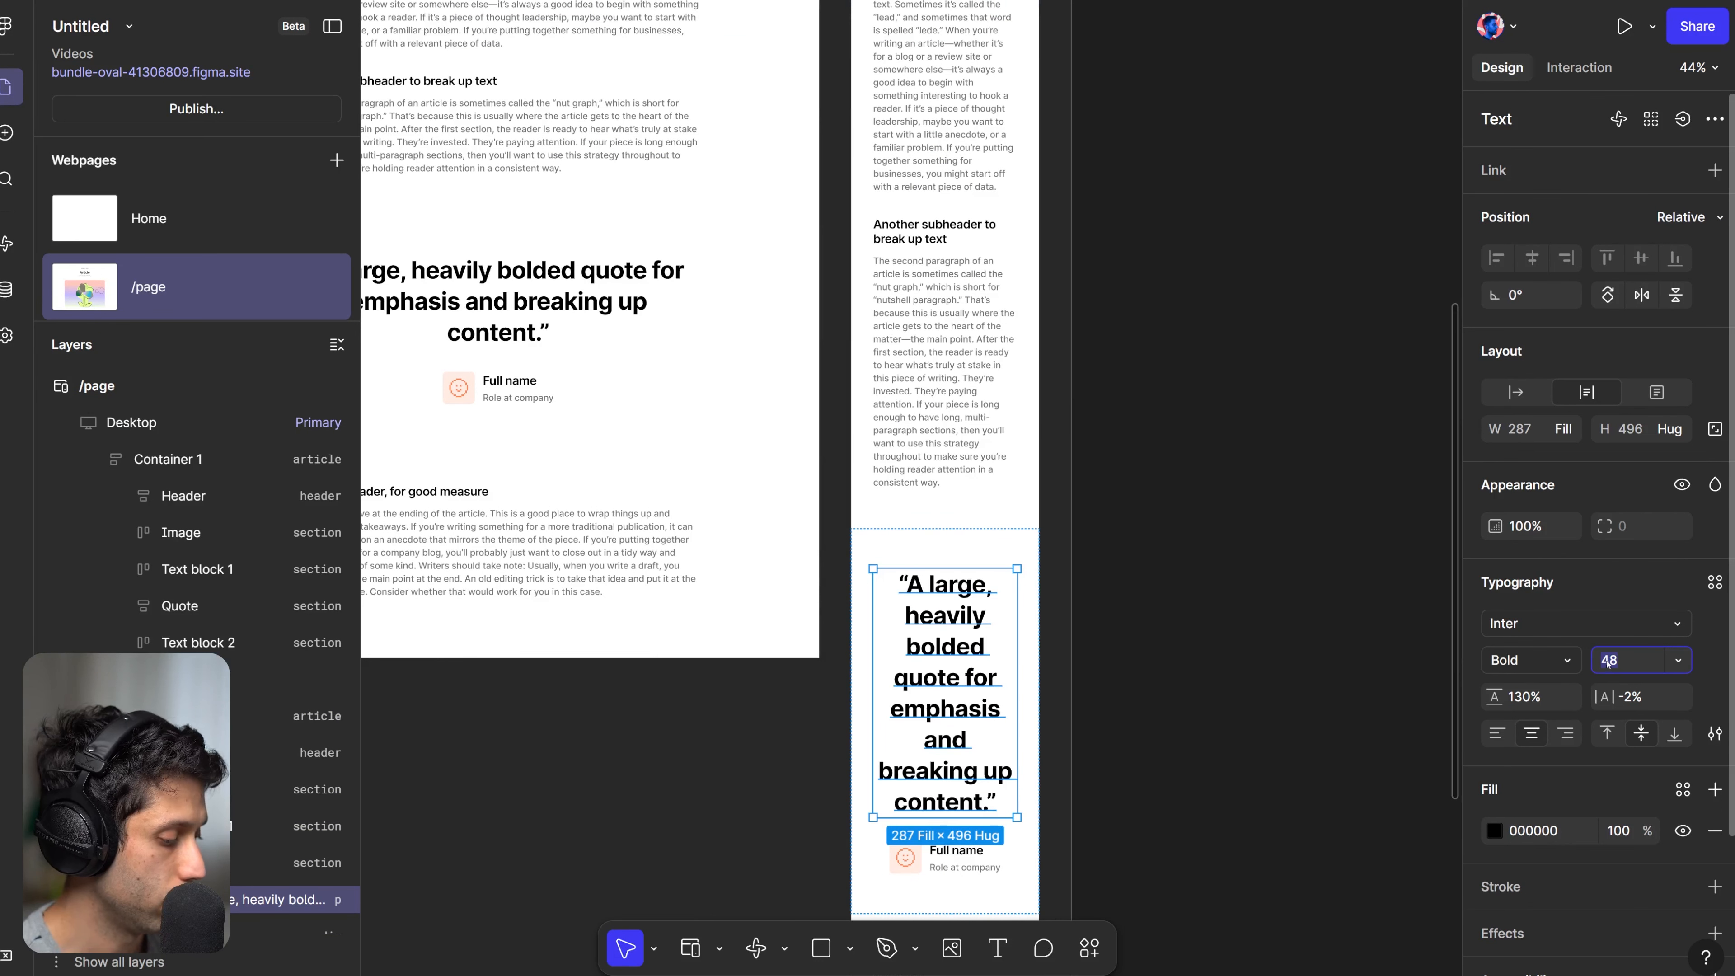
{"action": "type", "text": "36"}
{"action": "key", "text": "Return"}
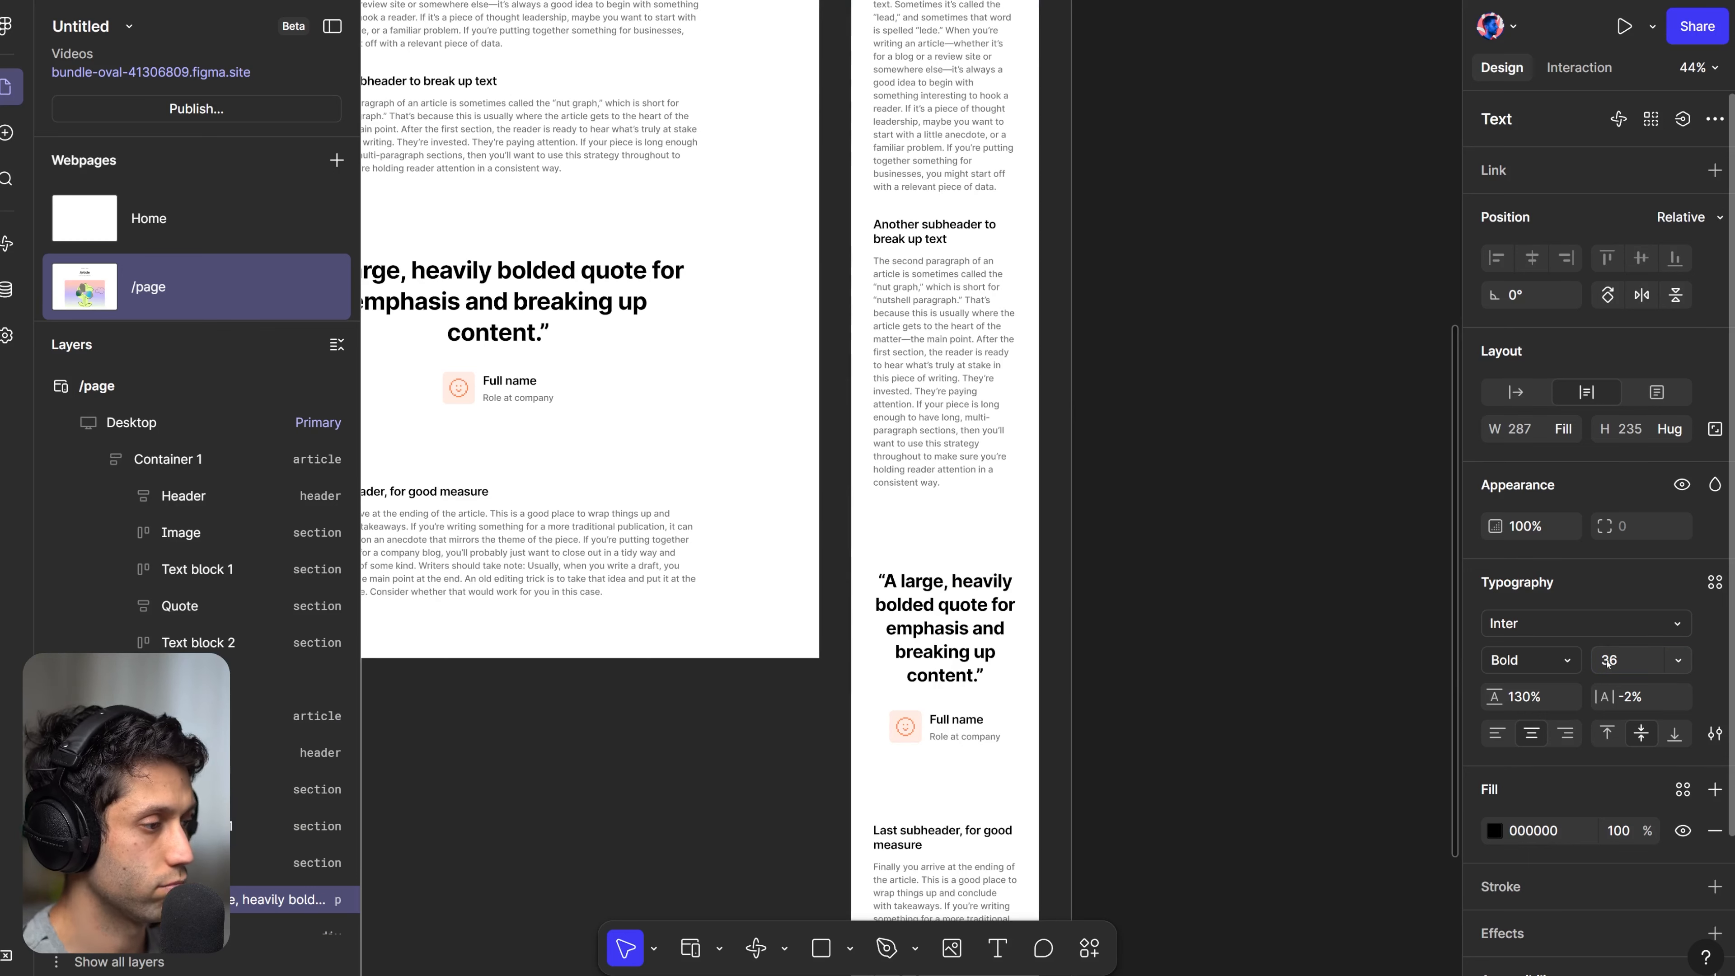
{"action": "left_click", "coordinate": [1323, 604]}
{"action": "scroll", "coordinate": [1325, 594], "scroll_direction": "down", "scroll_amount": 5}
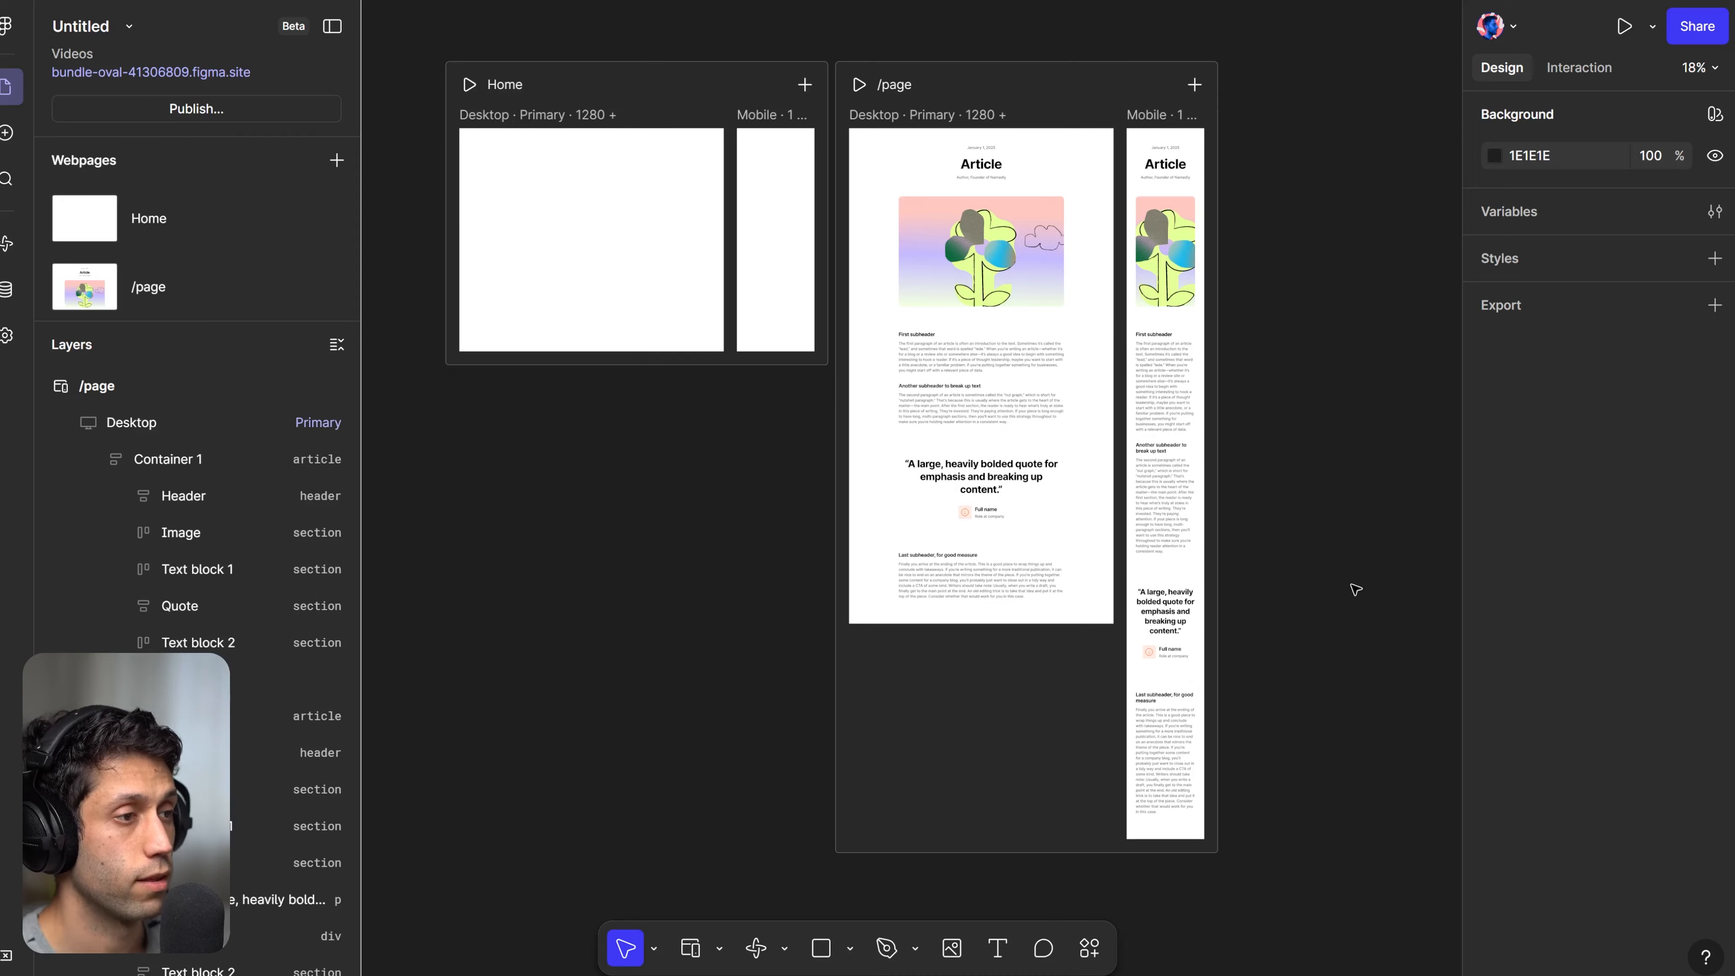
{"action": "left_click", "coordinate": [1715, 211]}
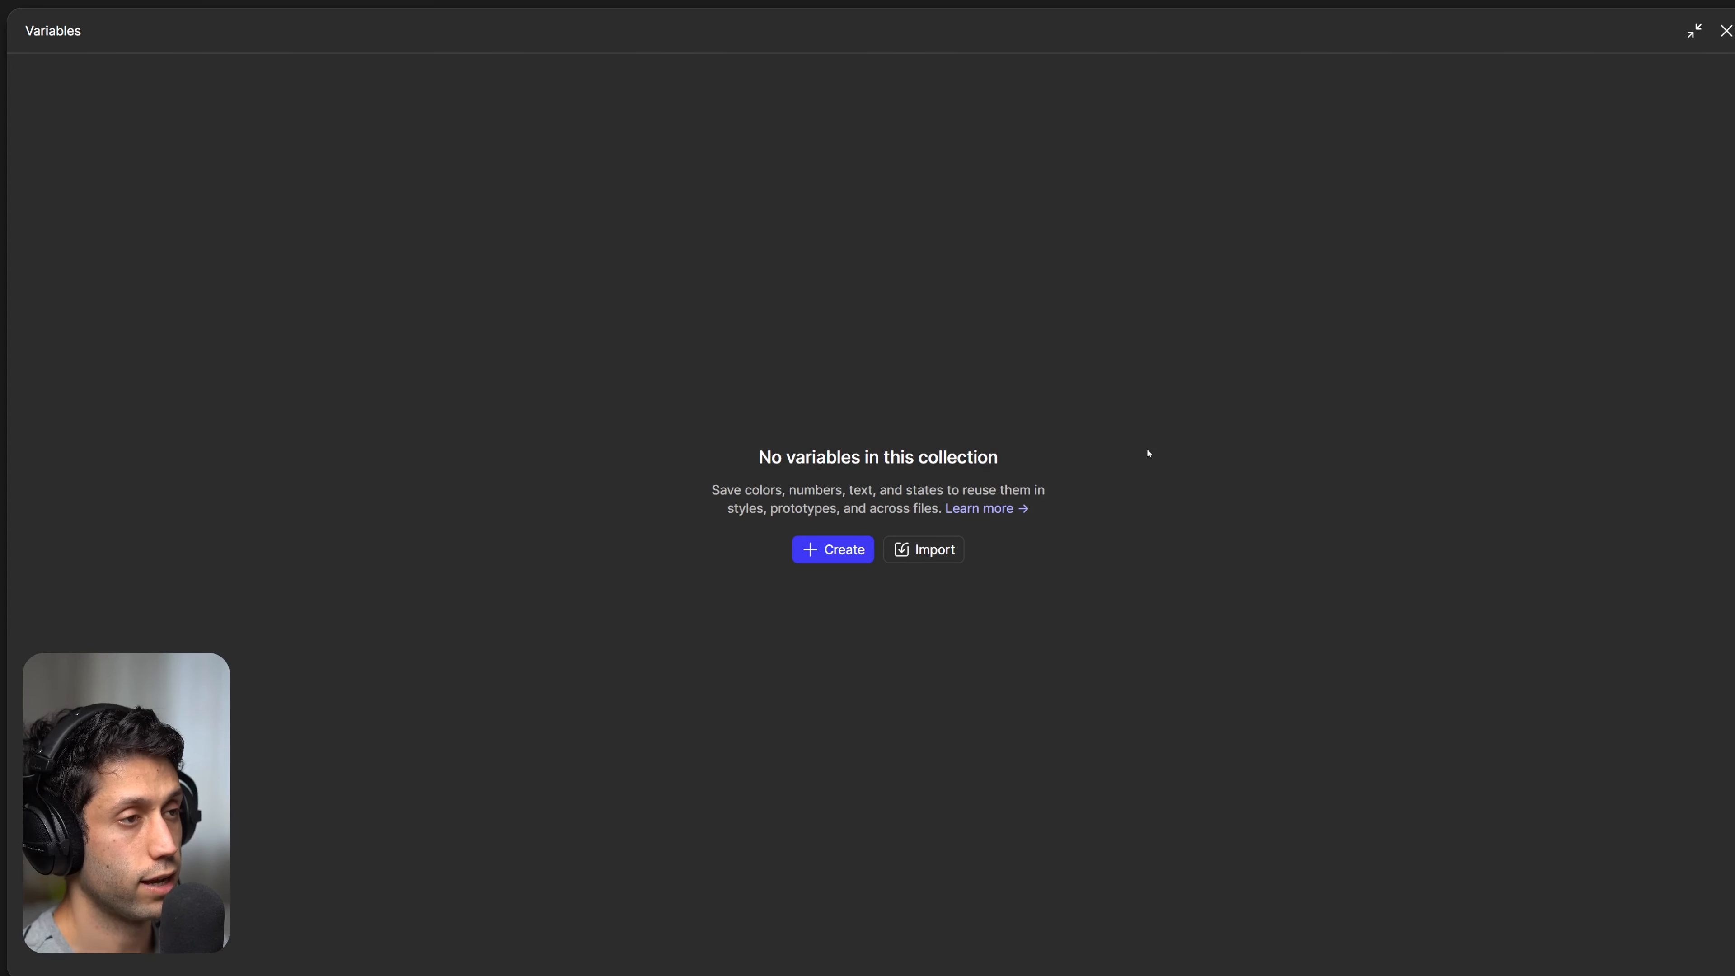
{"action": "left_click", "coordinate": [1725, 31]}
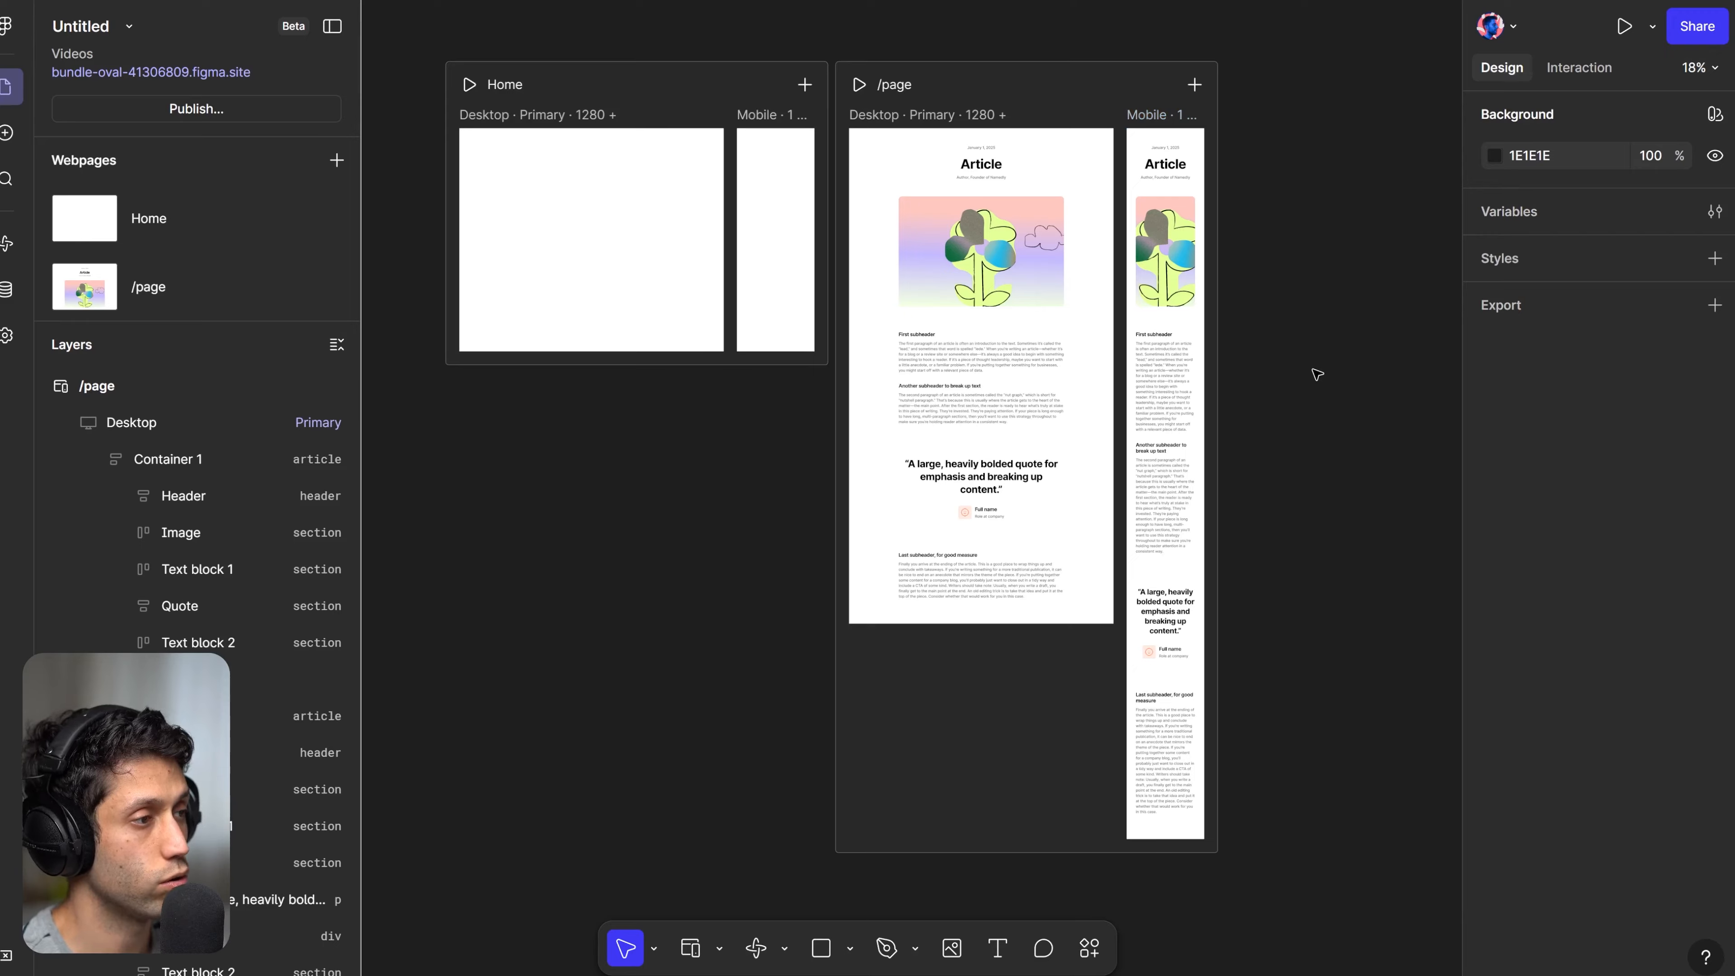
{"action": "scroll", "coordinate": [1316, 374], "scroll_direction": "right", "scroll_amount": 2}
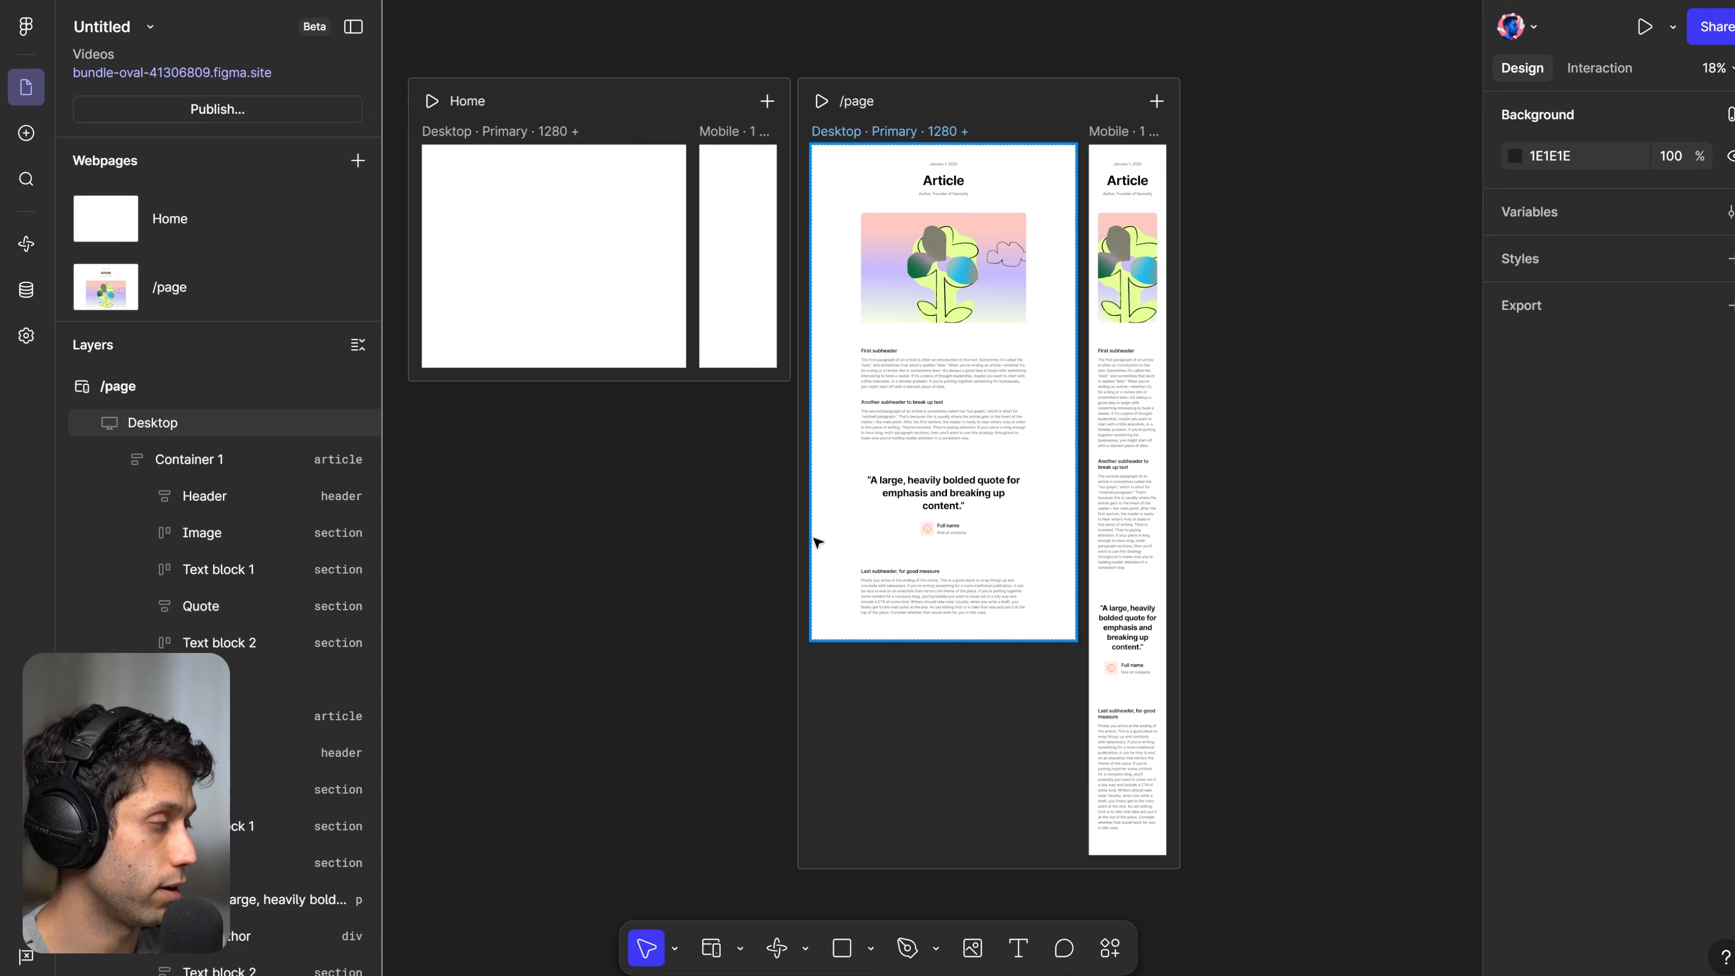
Connect the Blogs collection to the /page webpage as a full CMS page.
{"action": "left_click", "coordinate": [26, 289]}
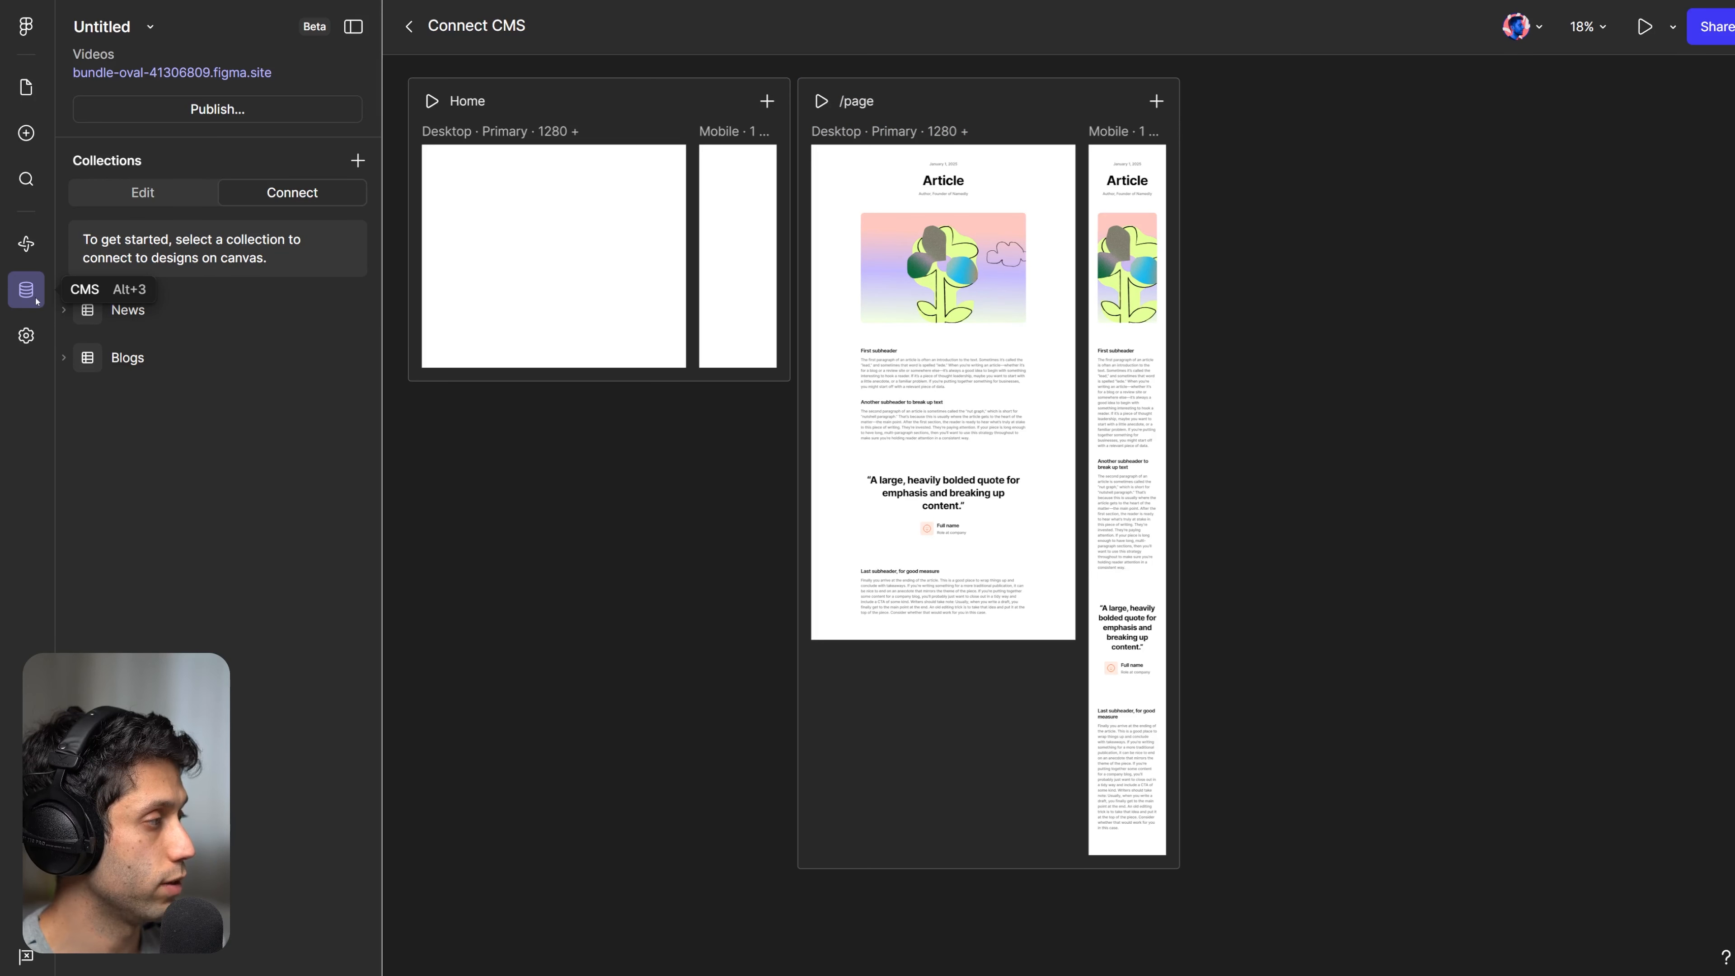
{"action": "mouse_move", "coordinate": [102, 360]}
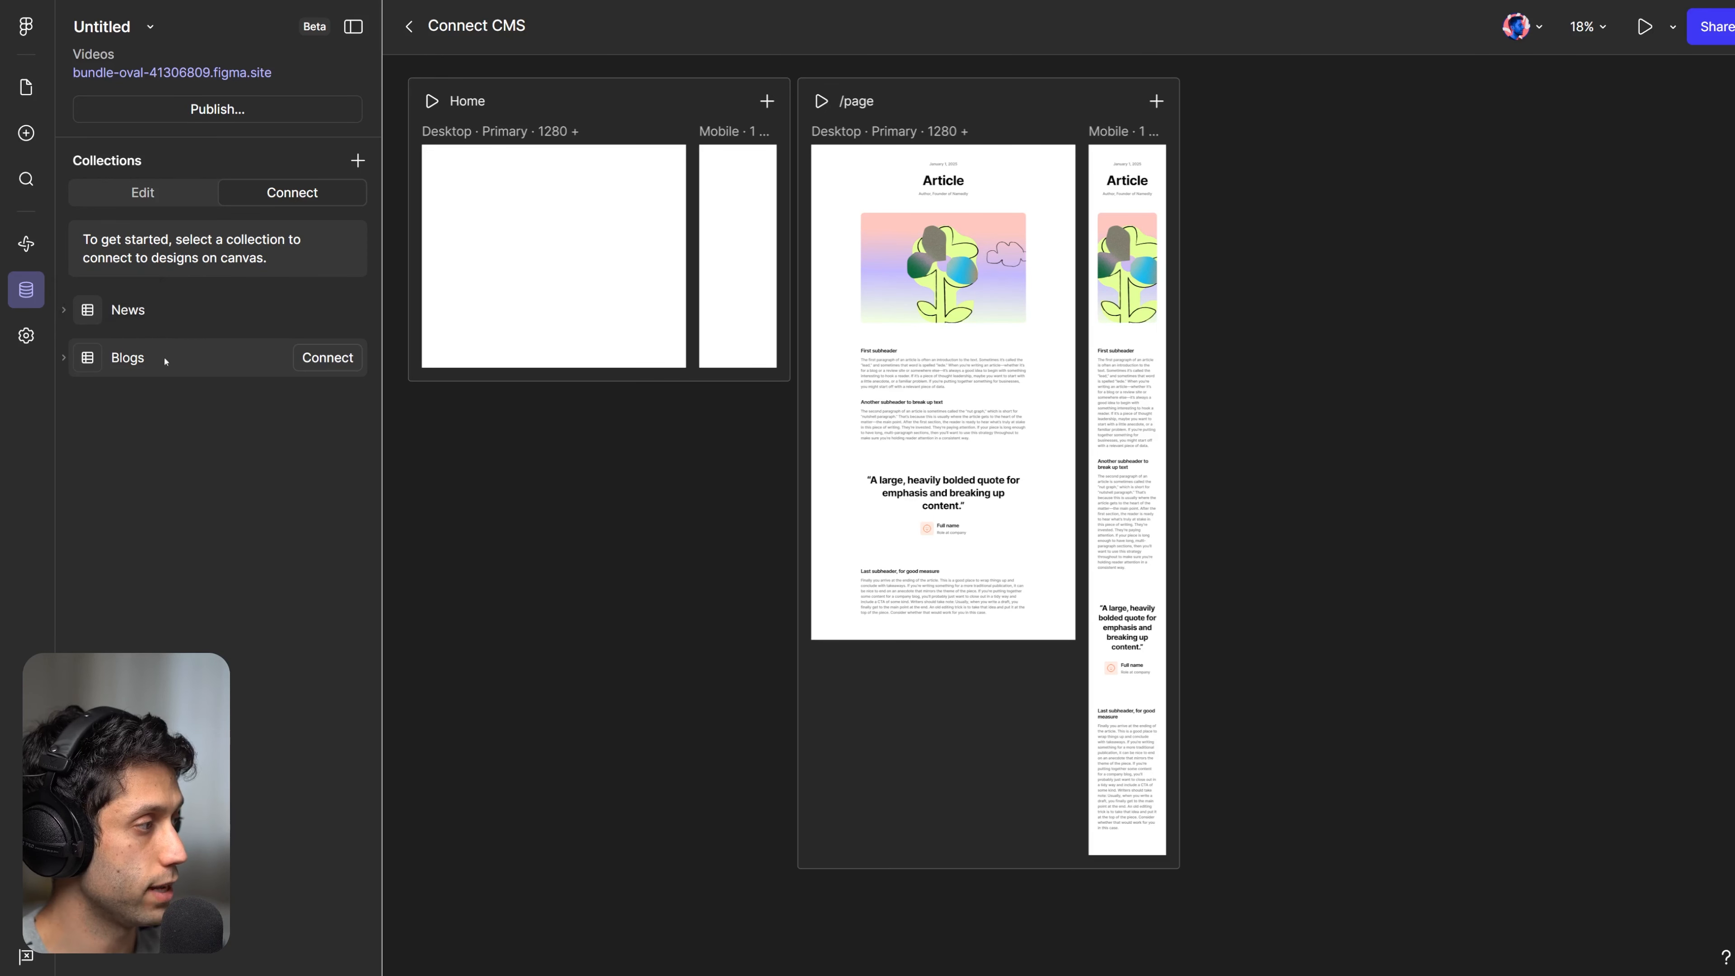
{"action": "left_click", "coordinate": [238, 359]}
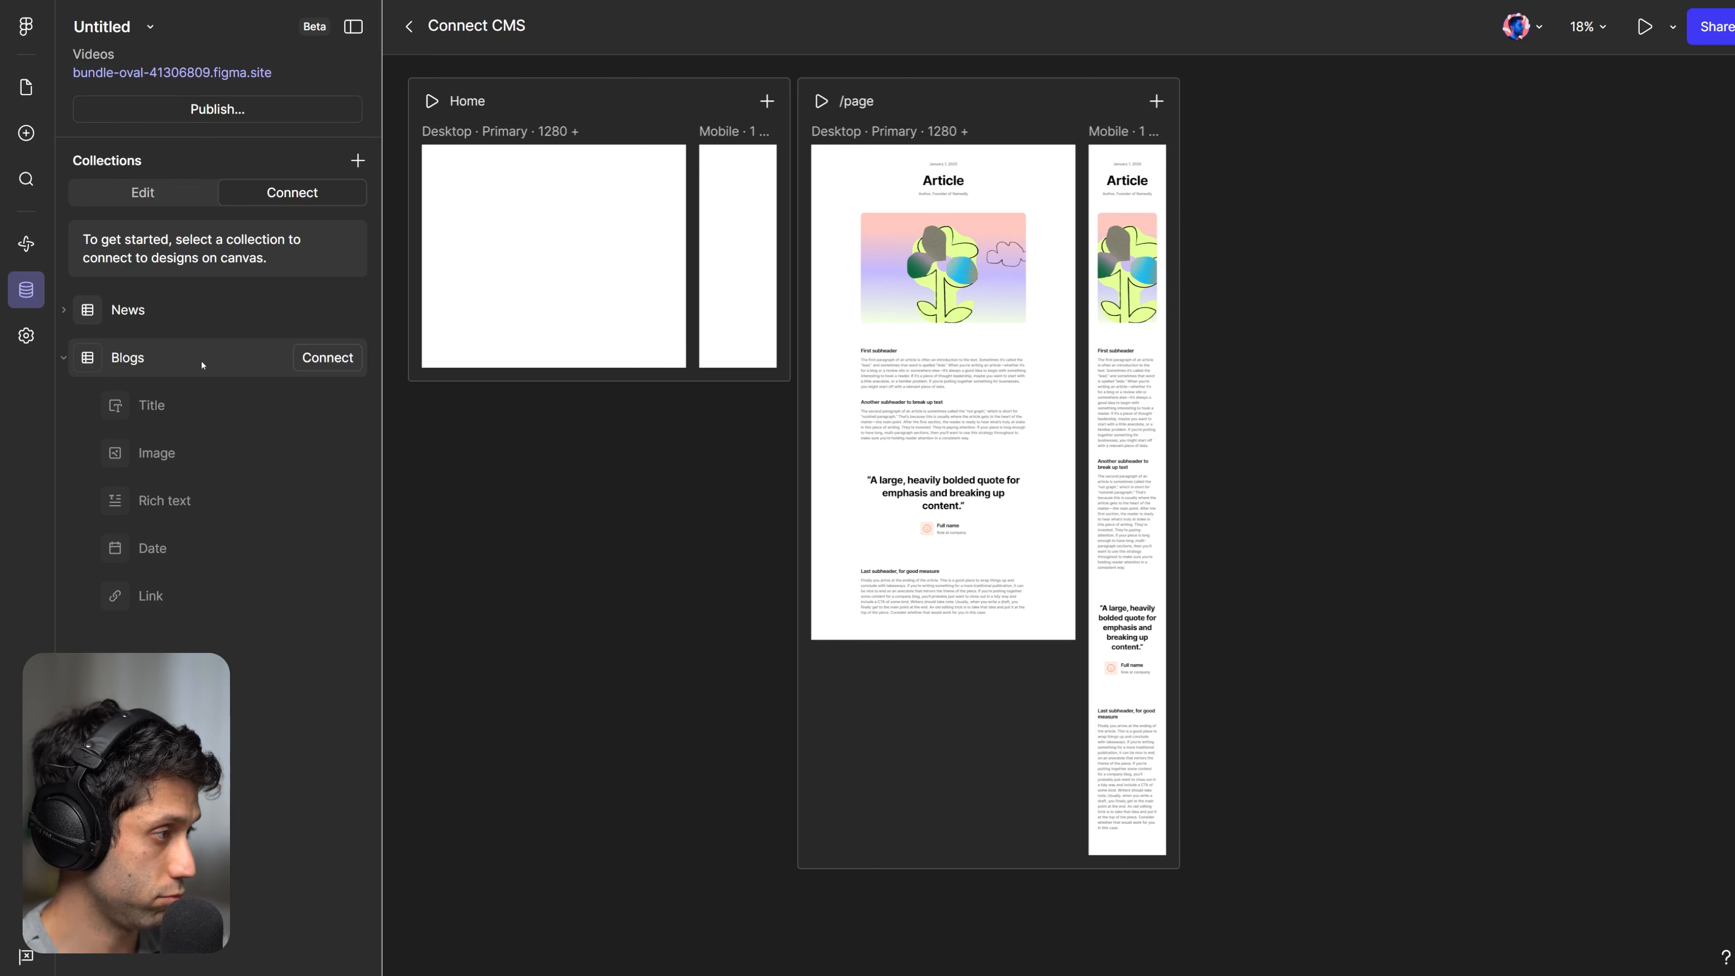
{"action": "left_click", "coordinate": [314, 364]}
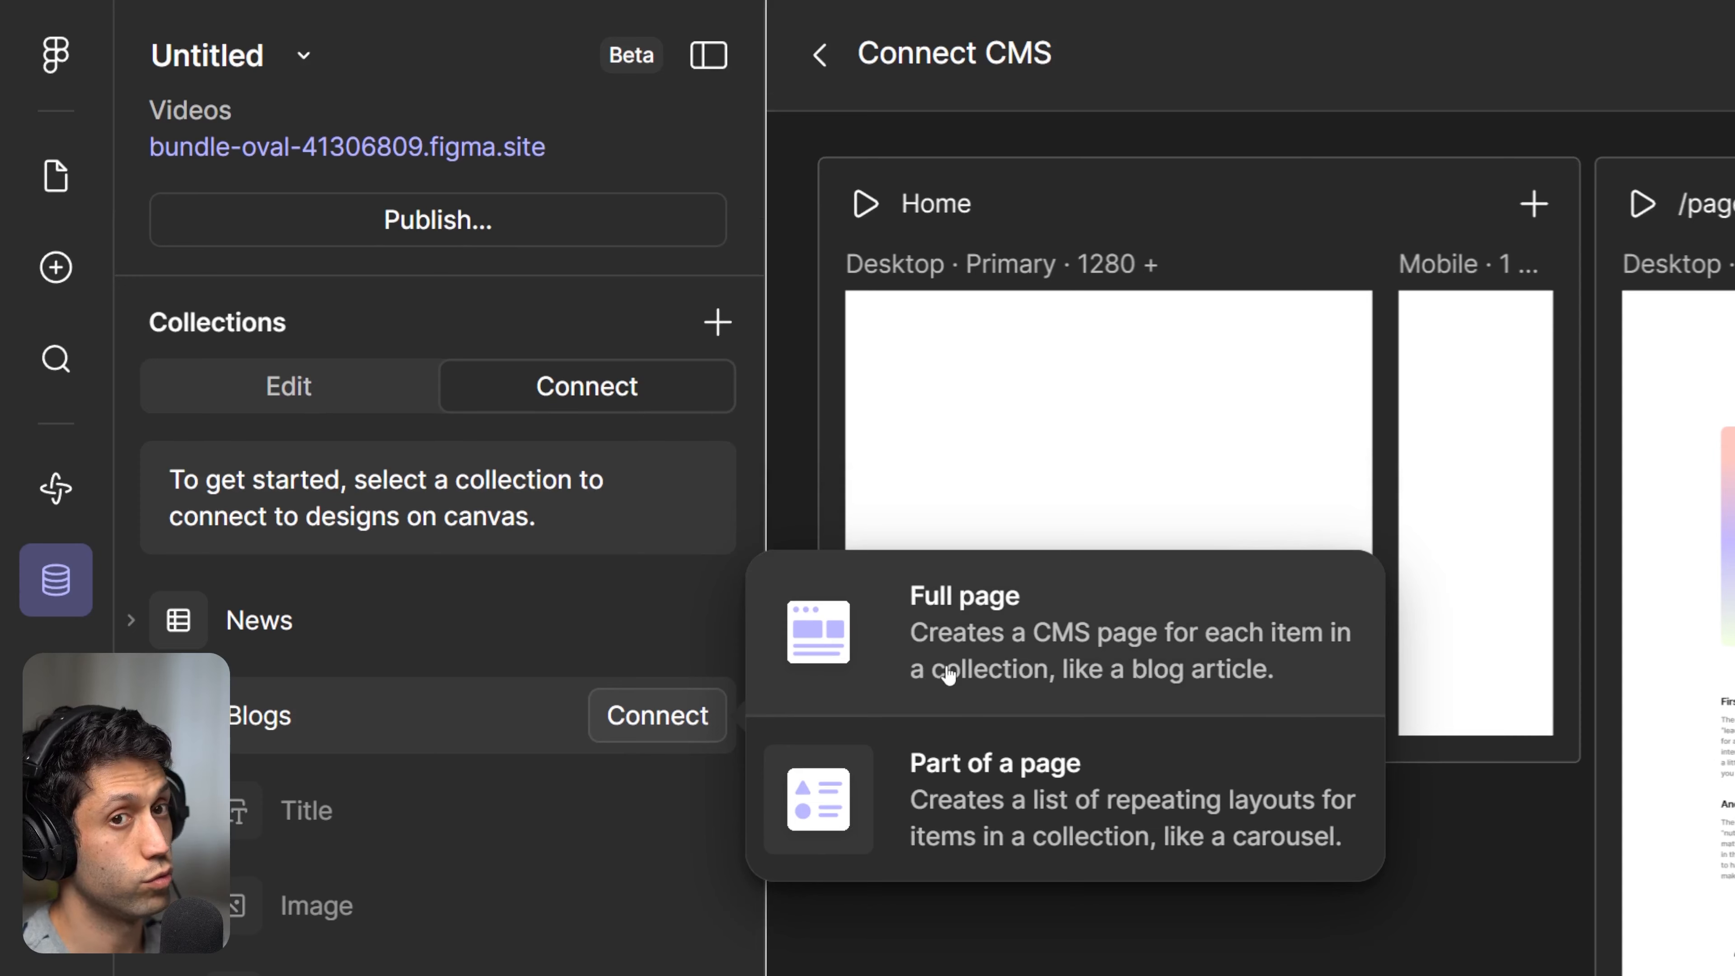
{"action": "left_click", "coordinate": [946, 602]}
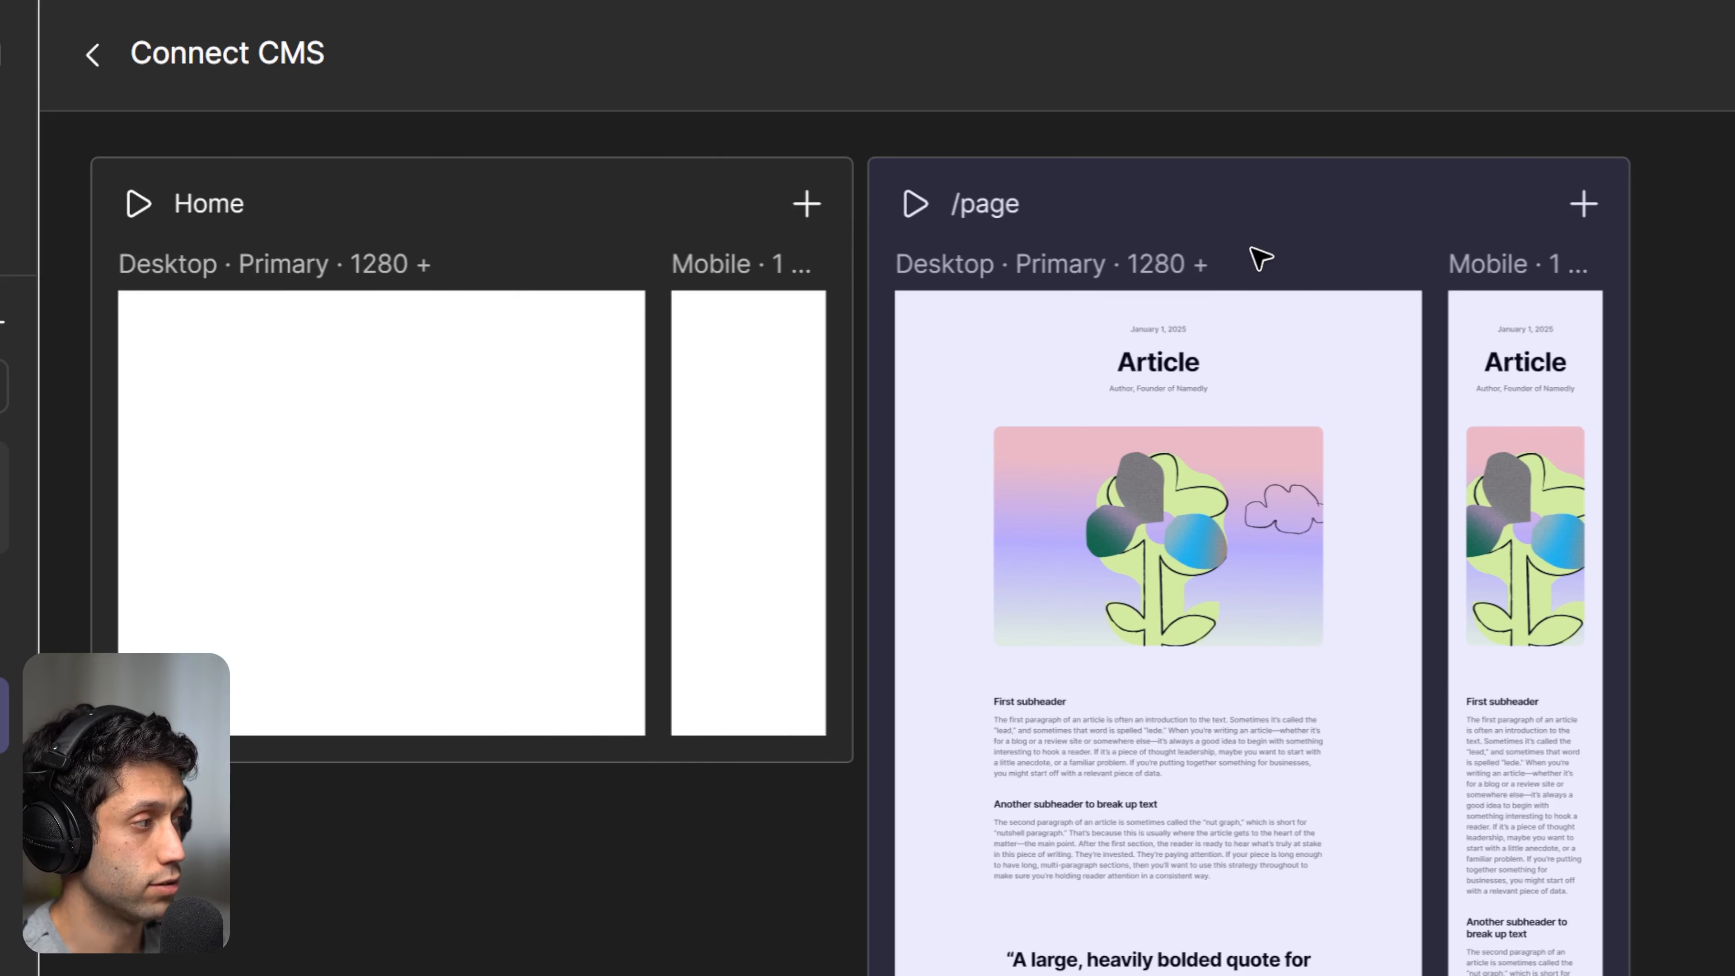
{"action": "left_click", "coordinate": [1261, 259]}
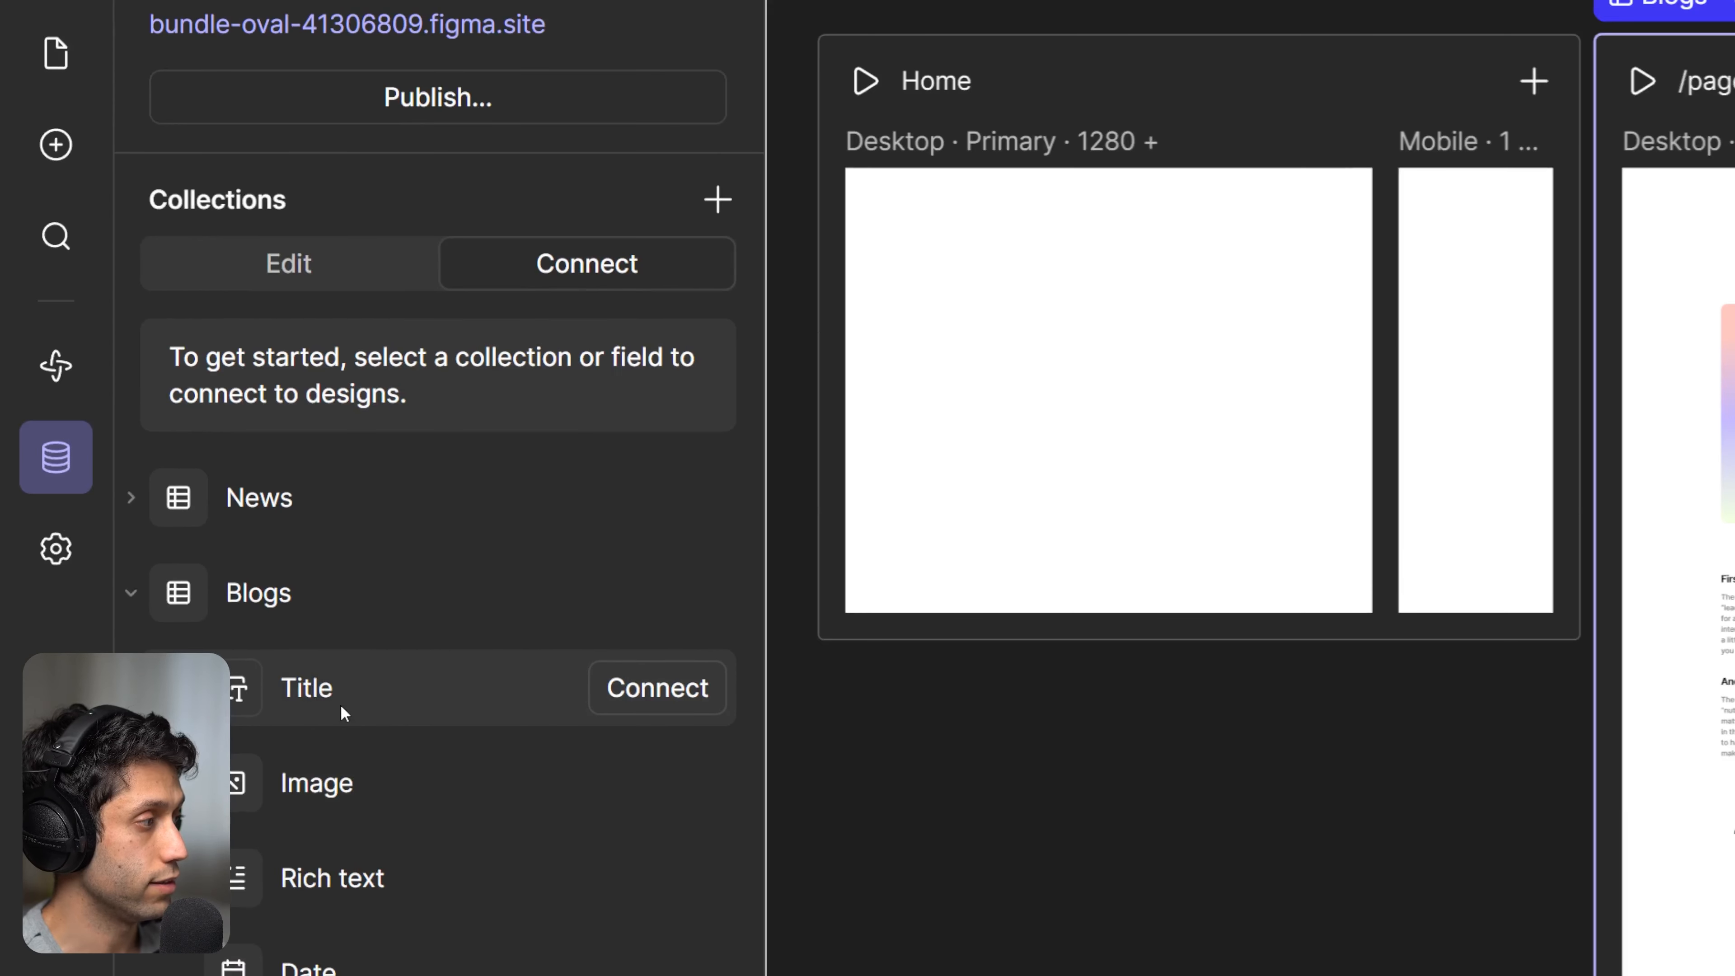
Connect the Blogs Title field to the Article headline and check the headline in the desktop and mobile layouts.
{"action": "left_click", "coordinate": [342, 708]}
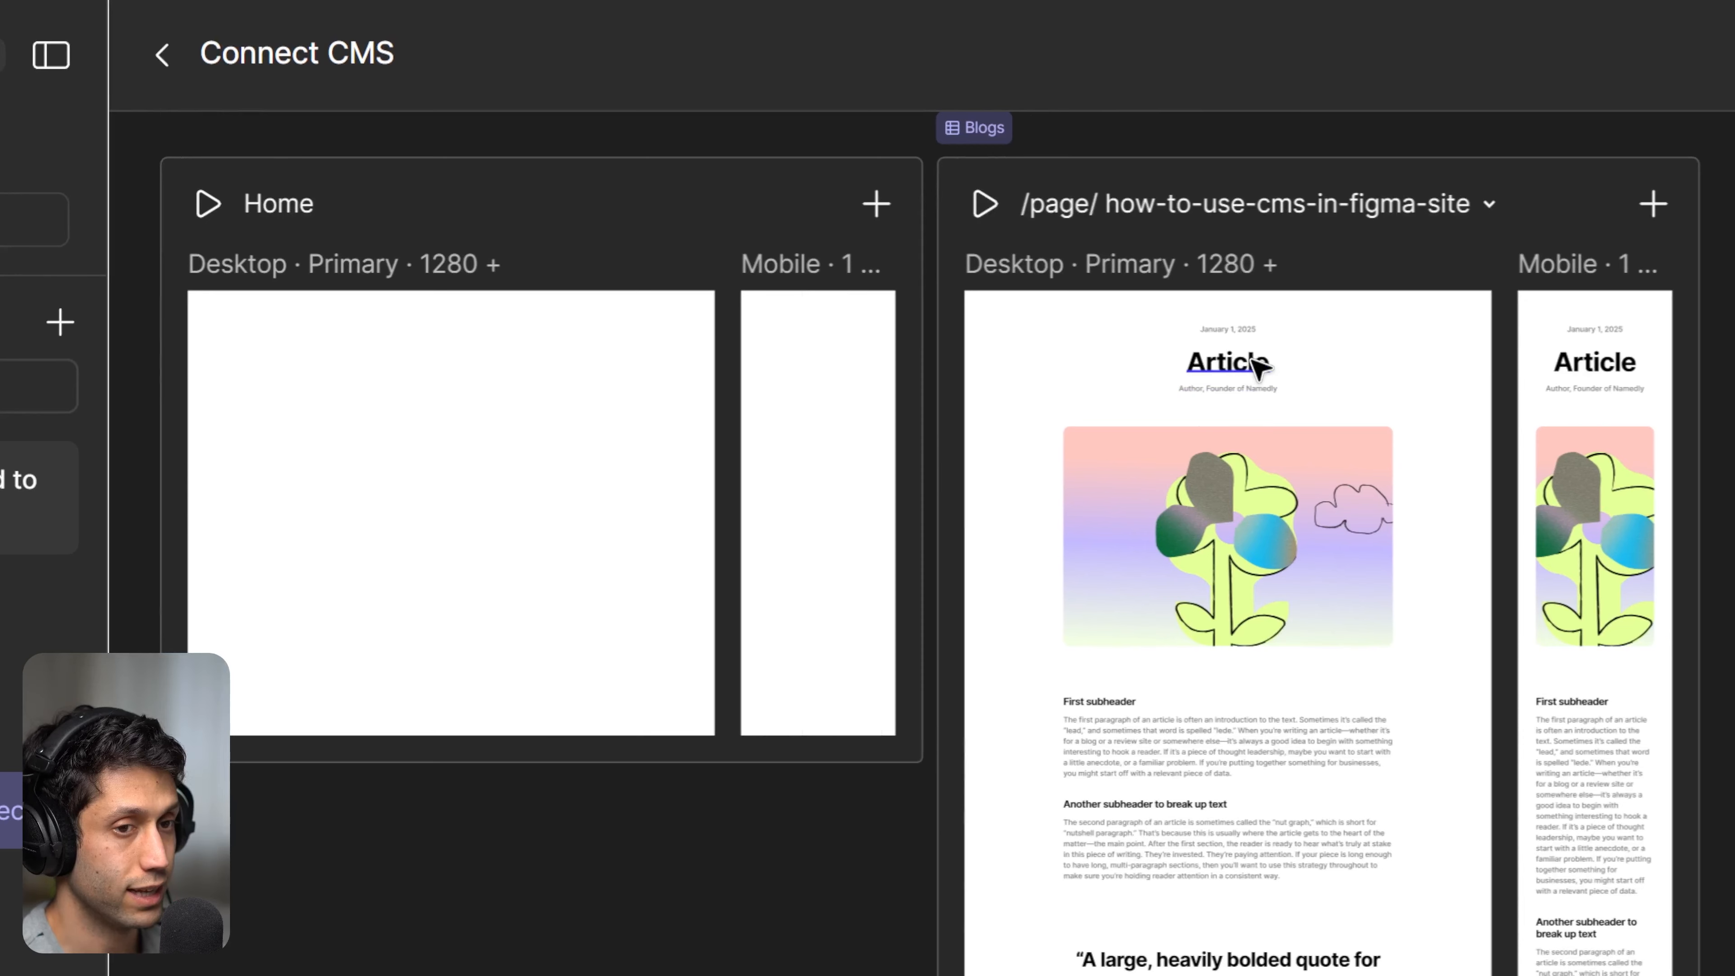
{"action": "scroll", "coordinate": [1255, 368], "scroll_direction": "up", "scroll_amount": 10, "text": "ctrl"}
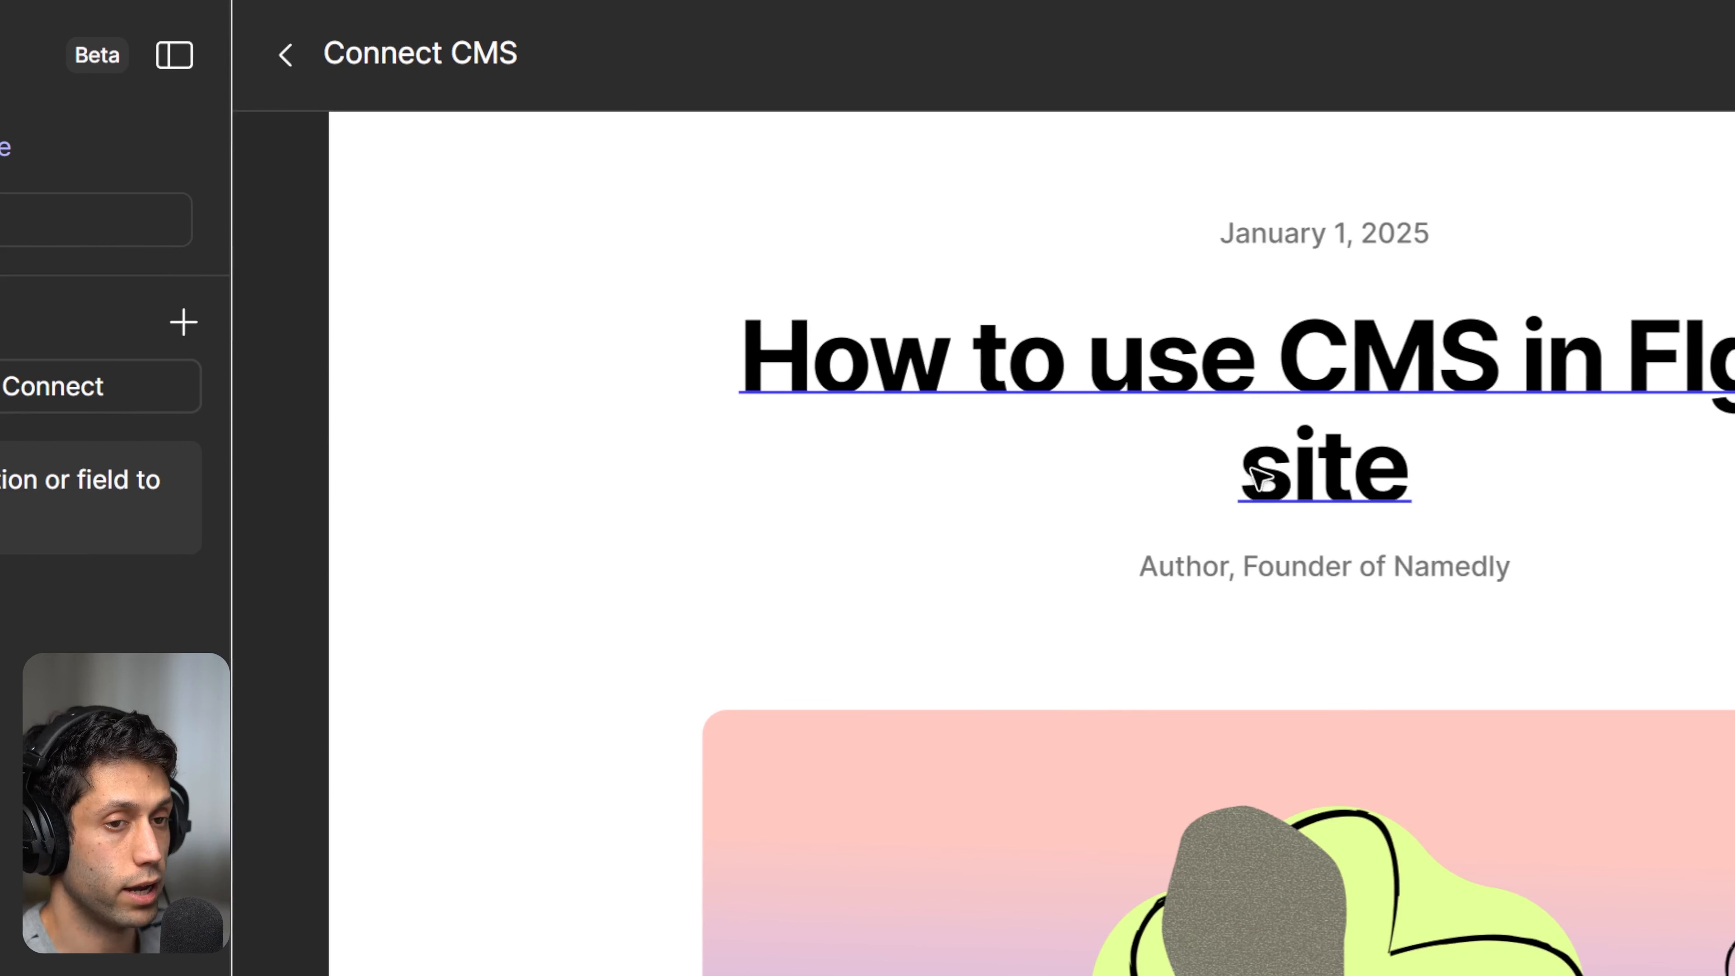
{"action": "scroll", "coordinate": [1253, 472], "scroll_direction": "down", "scroll_amount": 3, "text": "ctrl"}
{"action": "scroll", "coordinate": [1257, 459], "scroll_direction": "down", "scroll_amount": 3, "text": "ctrl"}
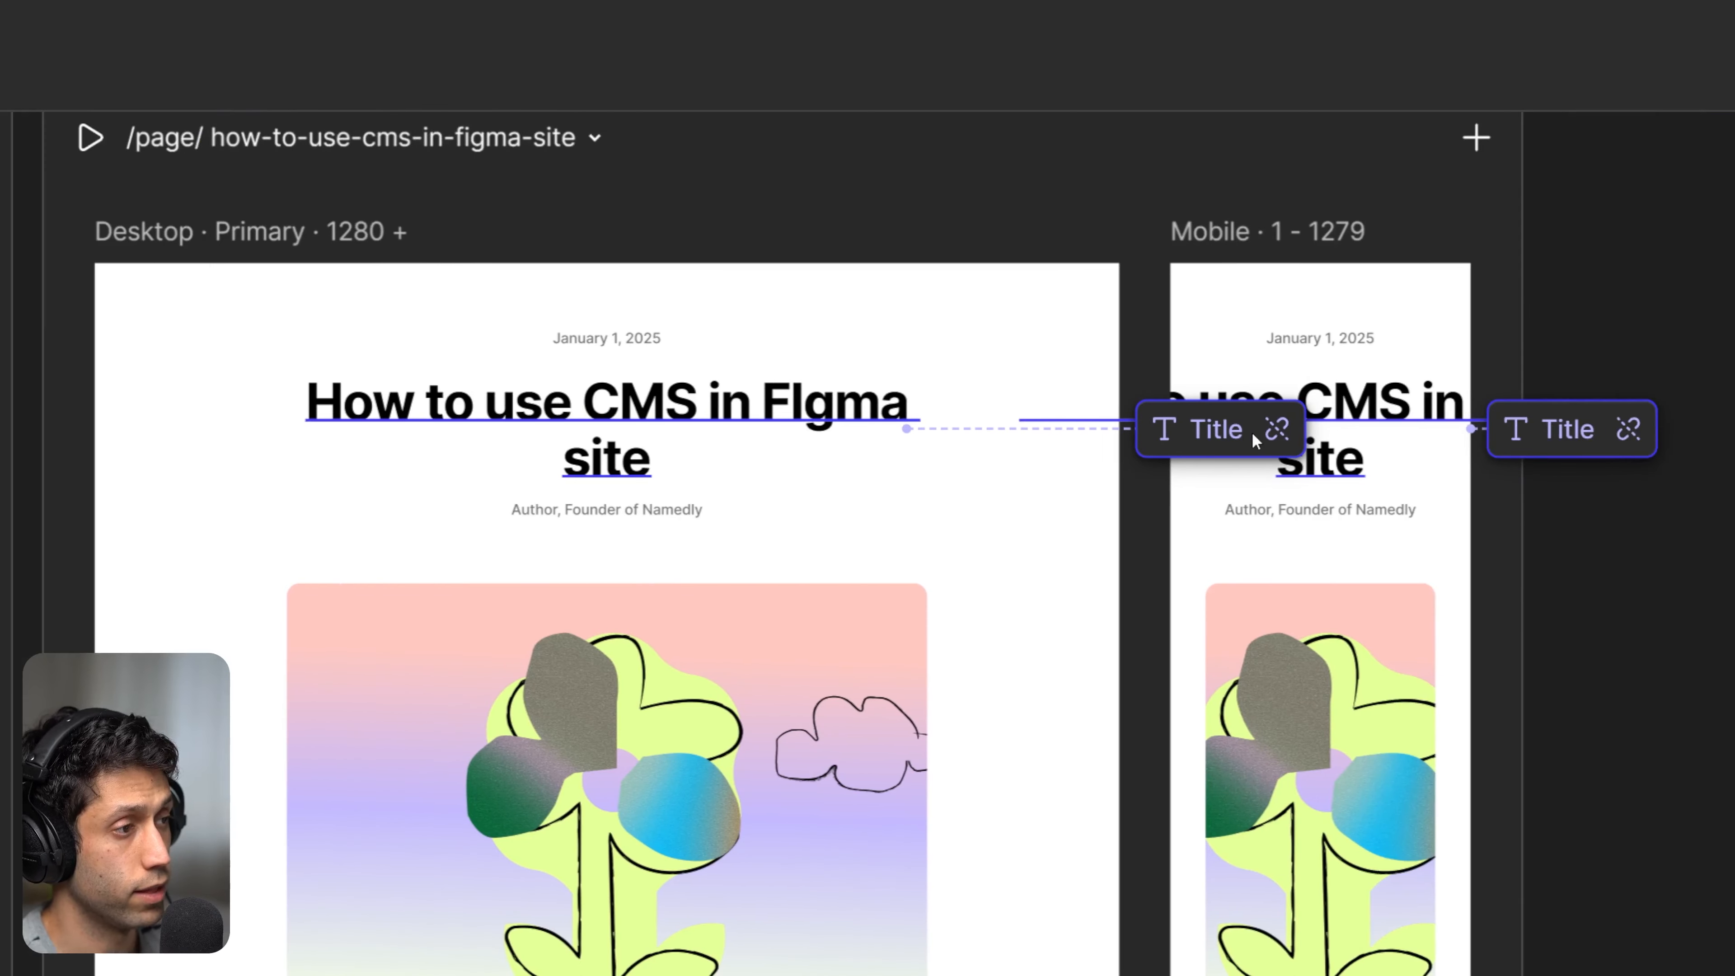
{"action": "scroll", "coordinate": [1253, 431], "scroll_direction": "right", "scroll_amount": 1}
{"action": "scroll", "coordinate": [1252, 431], "scroll_direction": "right", "scroll_amount": 1}
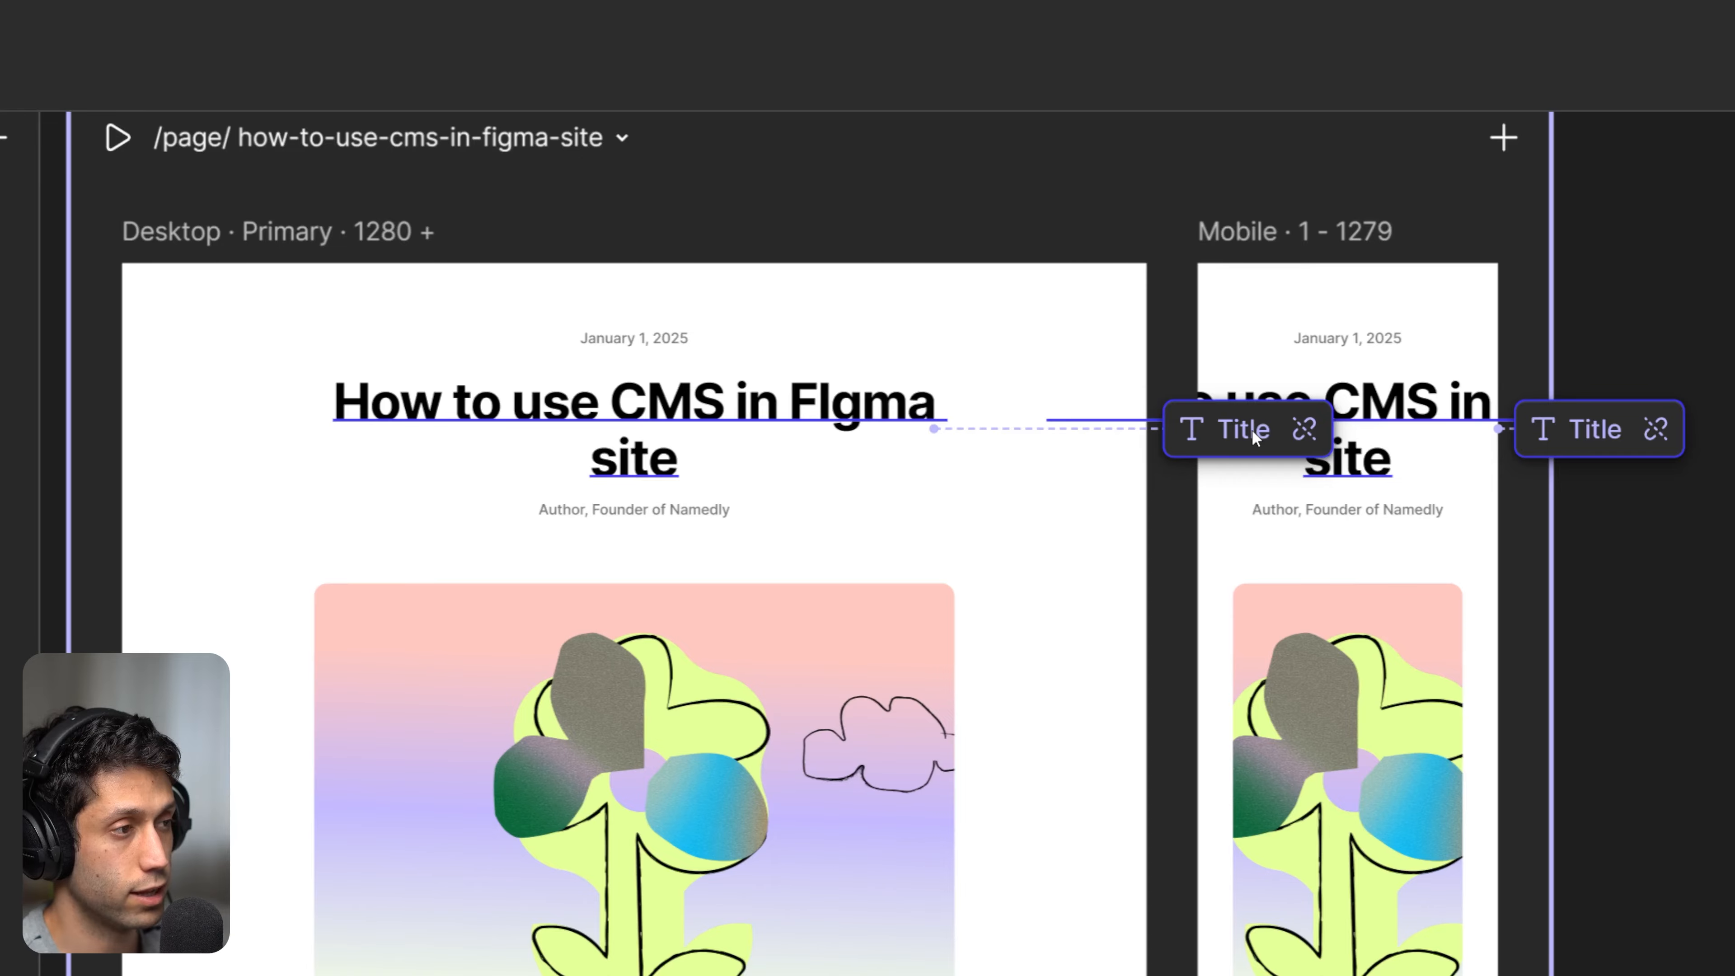
{"action": "scroll", "coordinate": [1251, 427], "scroll_direction": "right", "scroll_amount": 5}
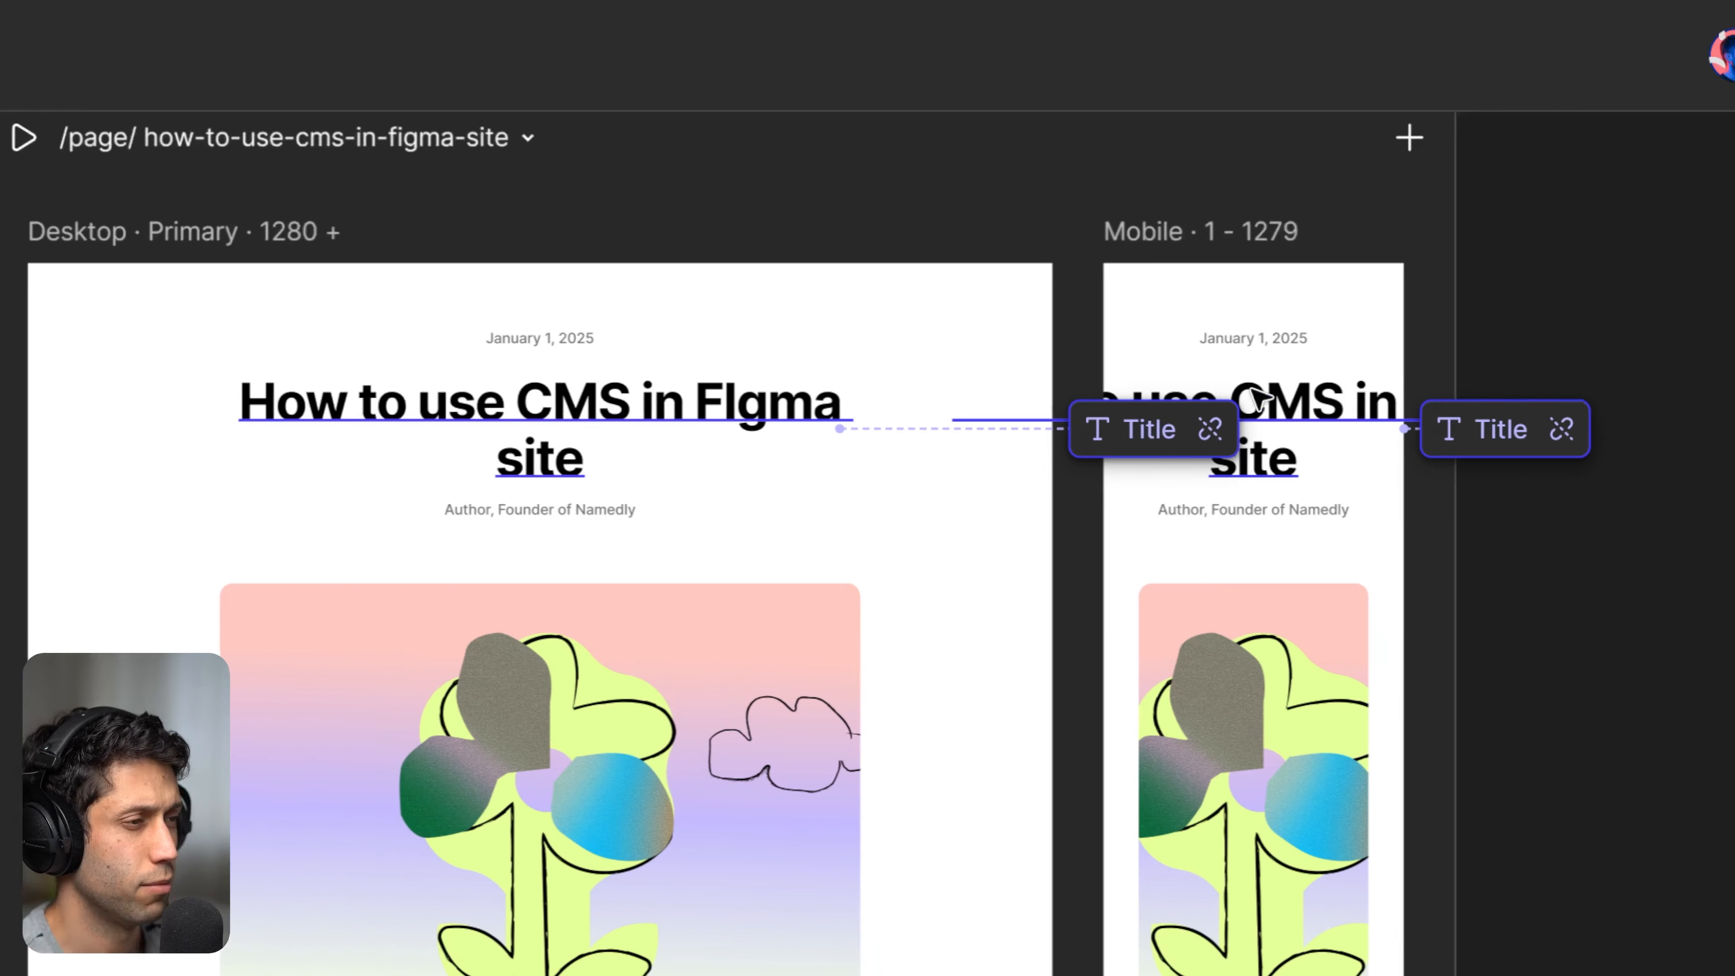
{"action": "scroll", "coordinate": [1253, 411], "scroll_direction": "up", "scroll_amount": 5}
{"action": "scroll", "coordinate": [1257, 434], "scroll_direction": "right", "scroll_amount": 1}
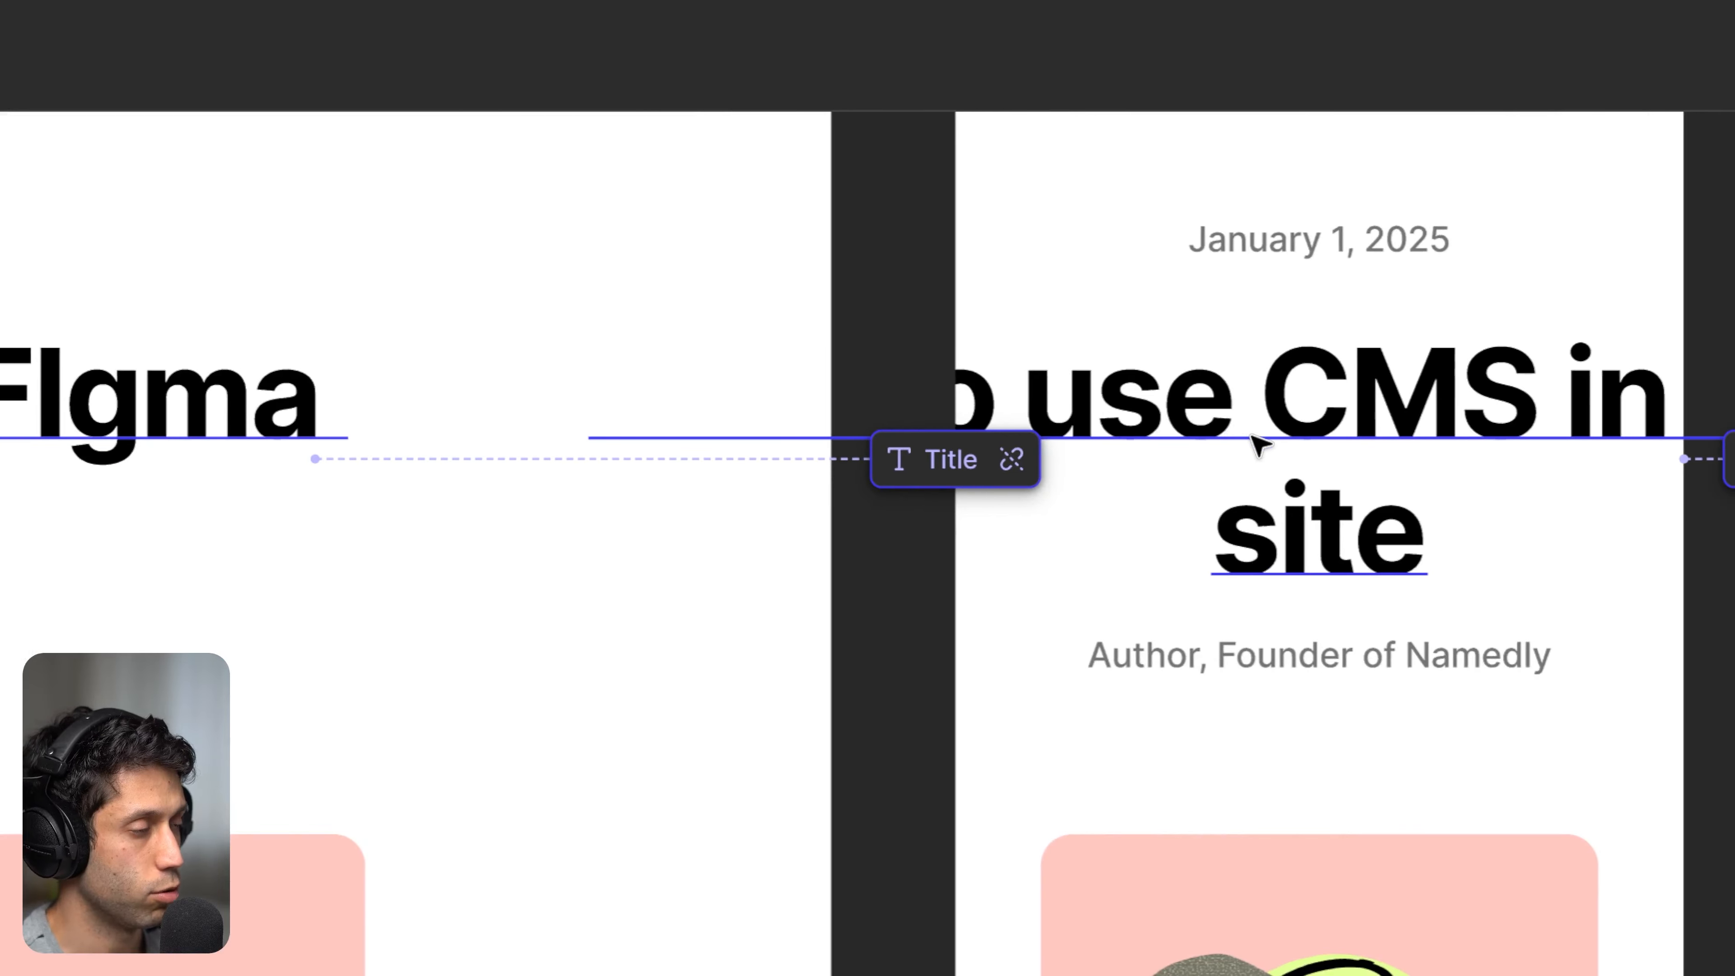
{"action": "scroll", "coordinate": [1252, 436], "scroll_direction": "down", "scroll_amount": 5}
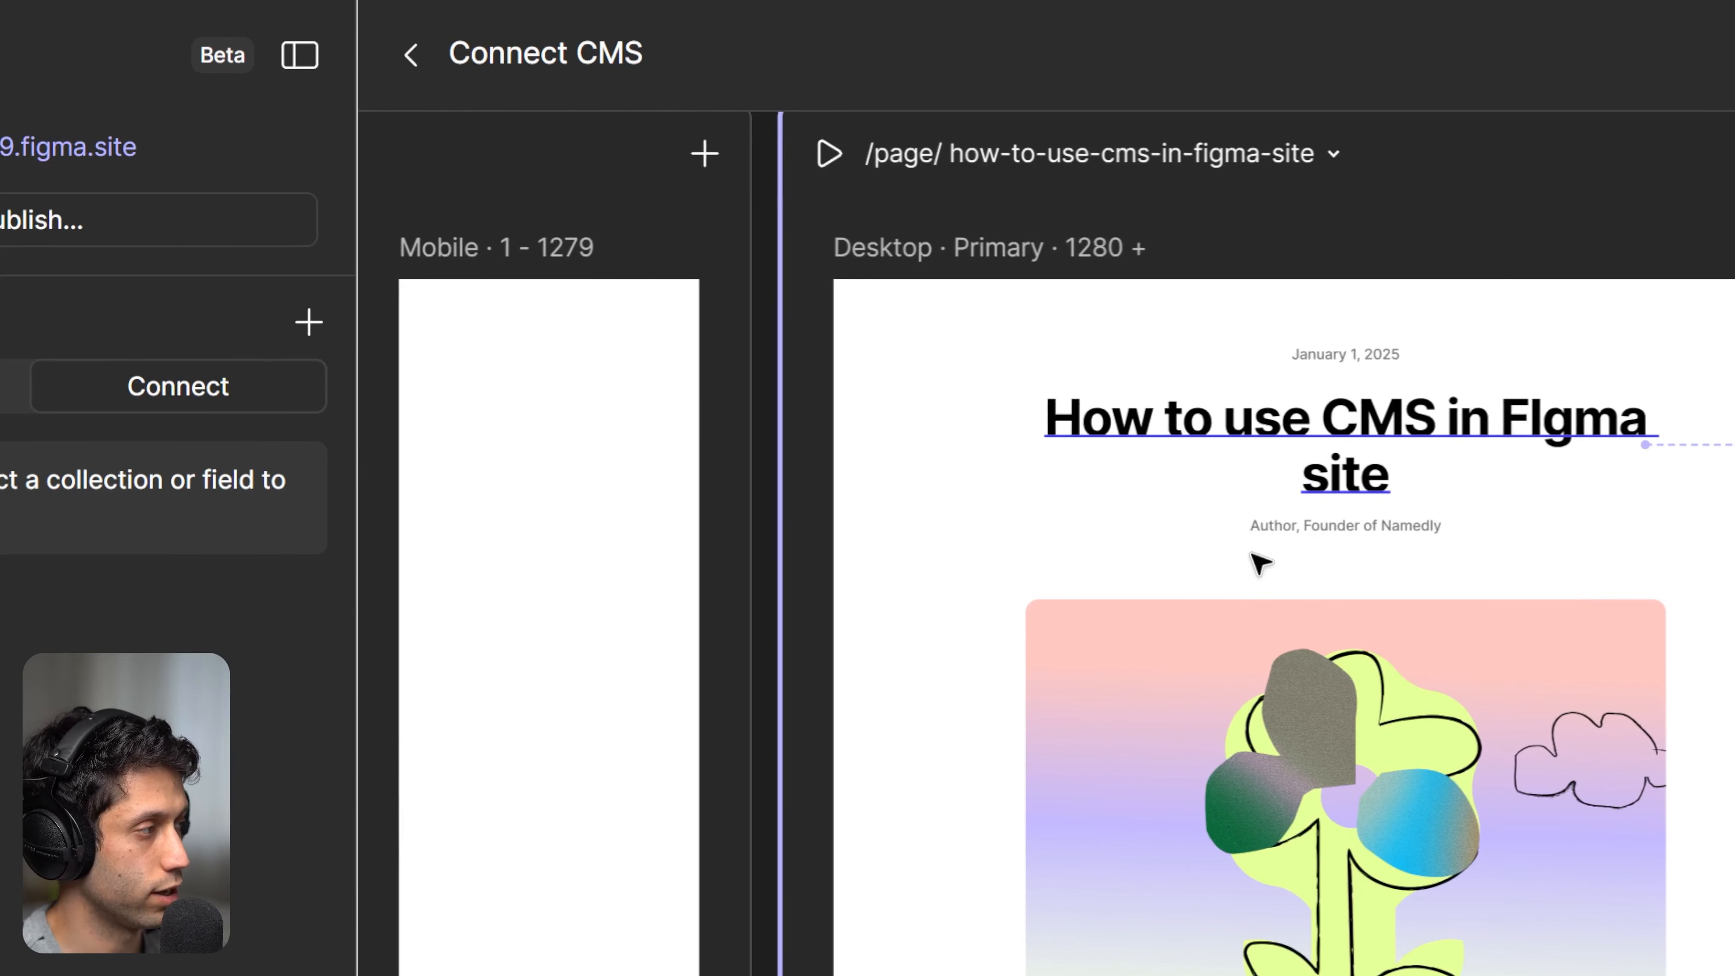
Connect the Blogs Image field to the flower illustration below the article headline.
{"action": "mouse_move", "coordinate": [338, 707]}
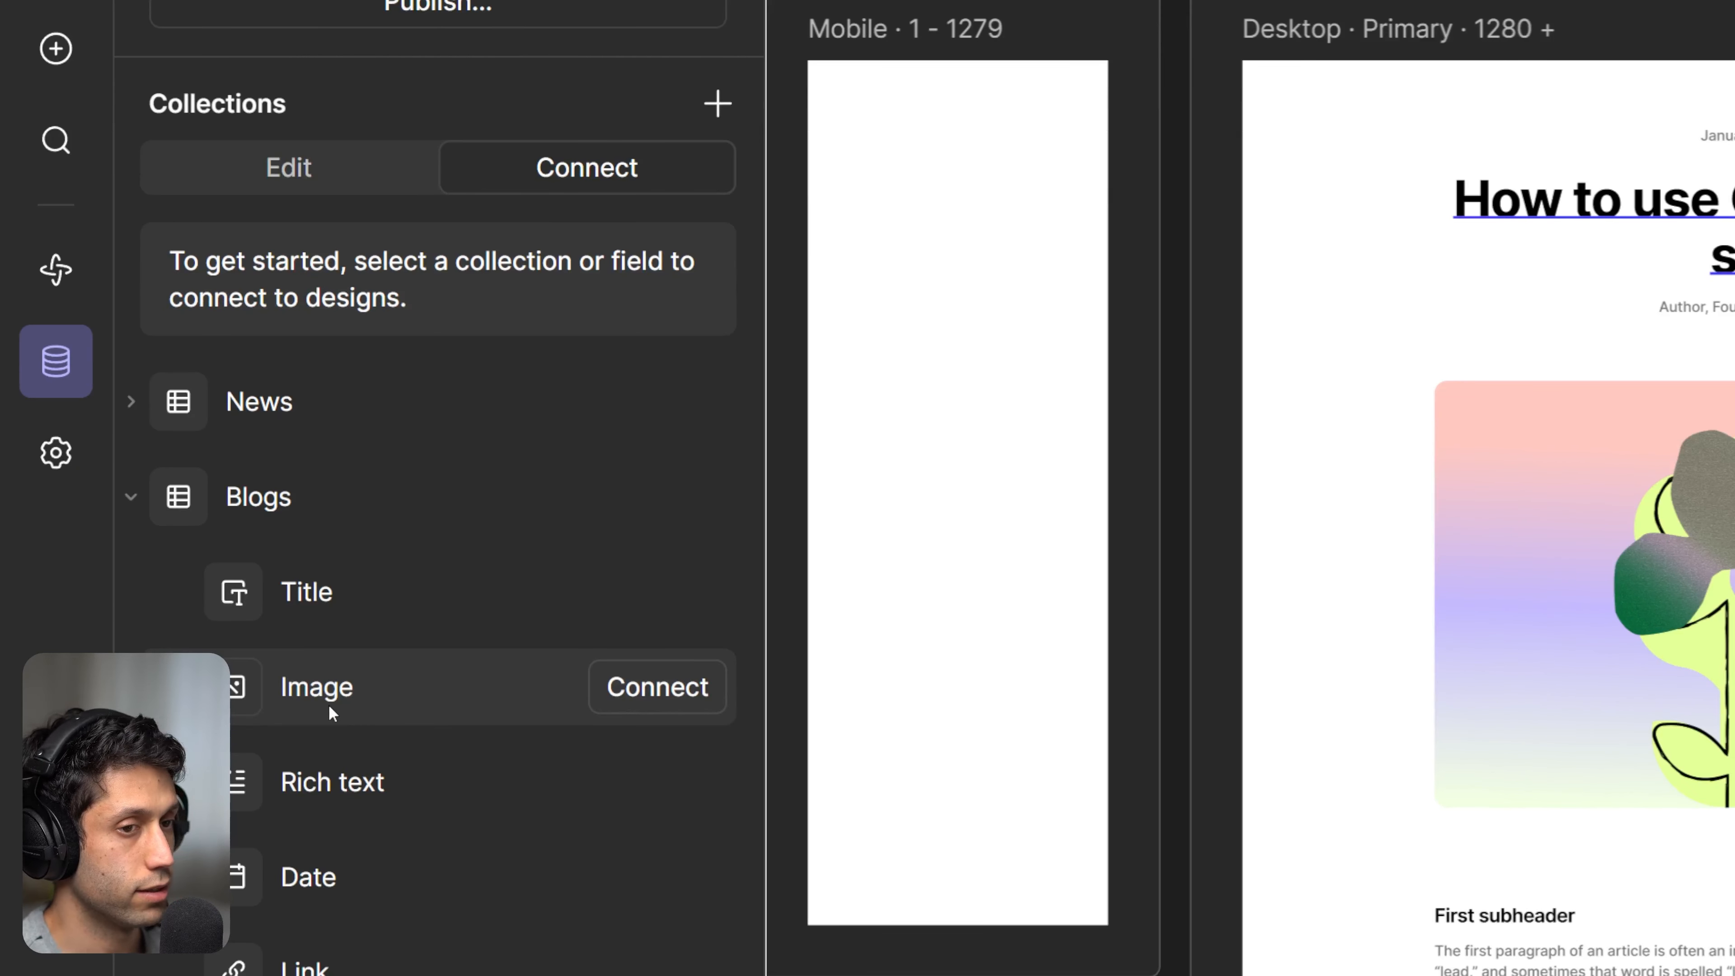
{"action": "left_click", "coordinate": [303, 703]}
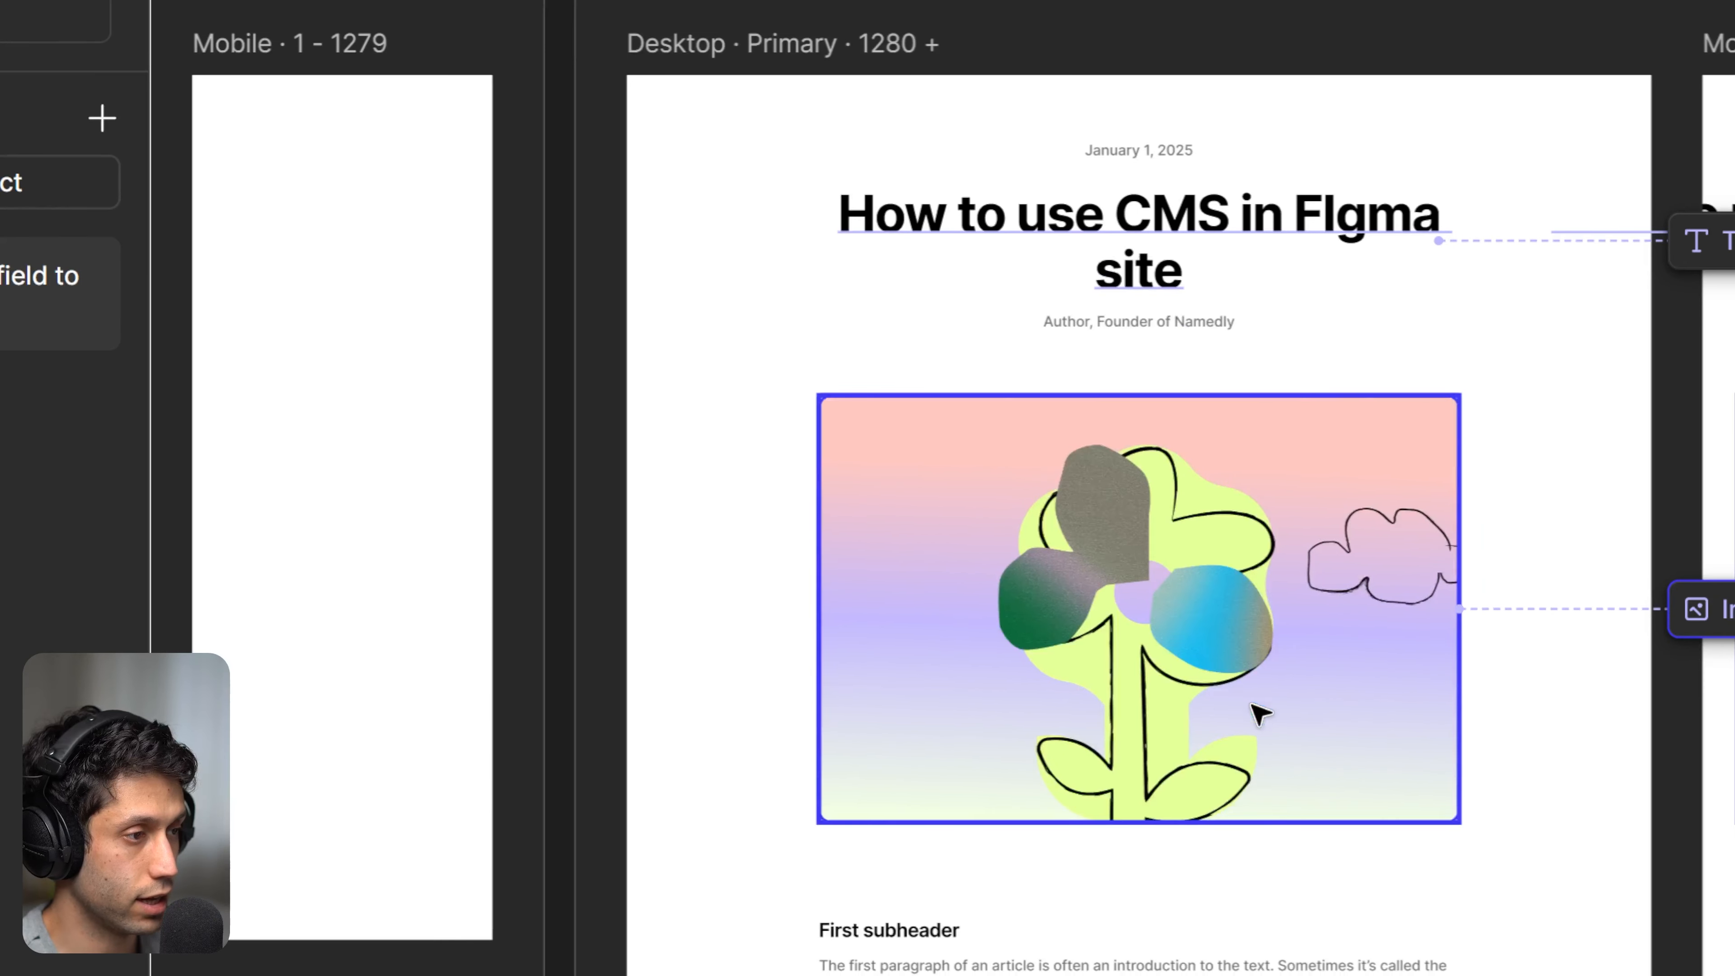
{"action": "left_click", "coordinate": [1256, 711]}
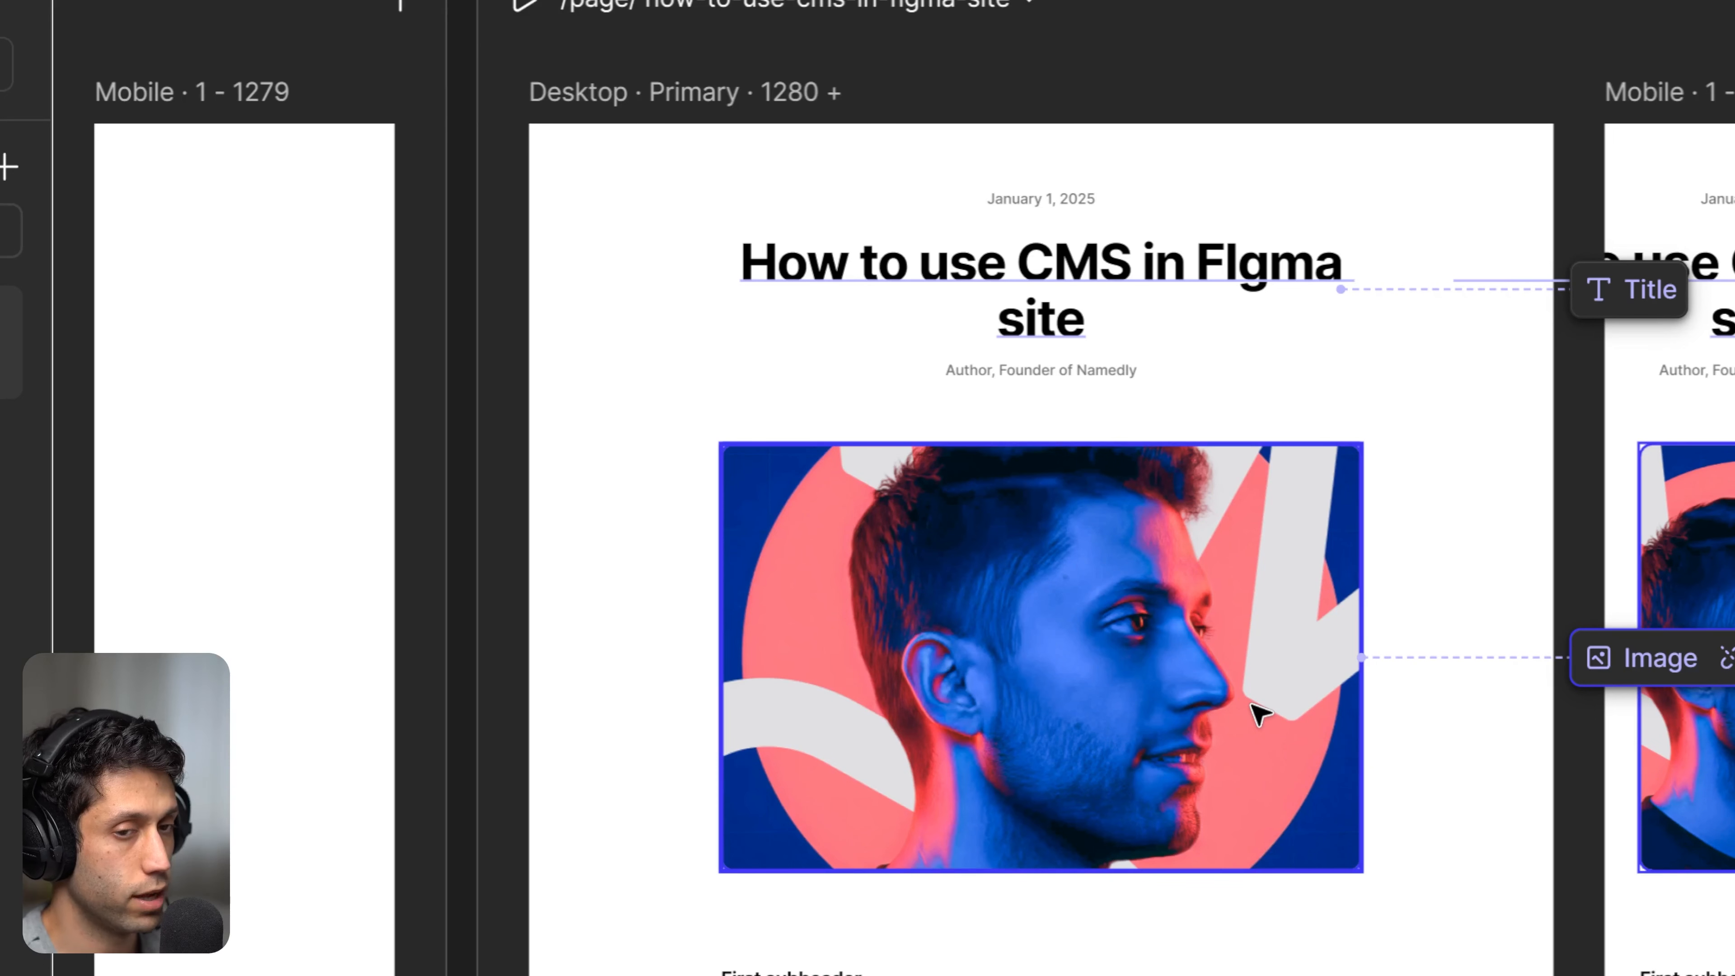
{"action": "scroll", "coordinate": [1258, 715], "scroll_direction": "down", "scroll_amount": 5}
{"action": "scroll", "coordinate": [1259, 711], "scroll_direction": "up", "scroll_amount": 3}
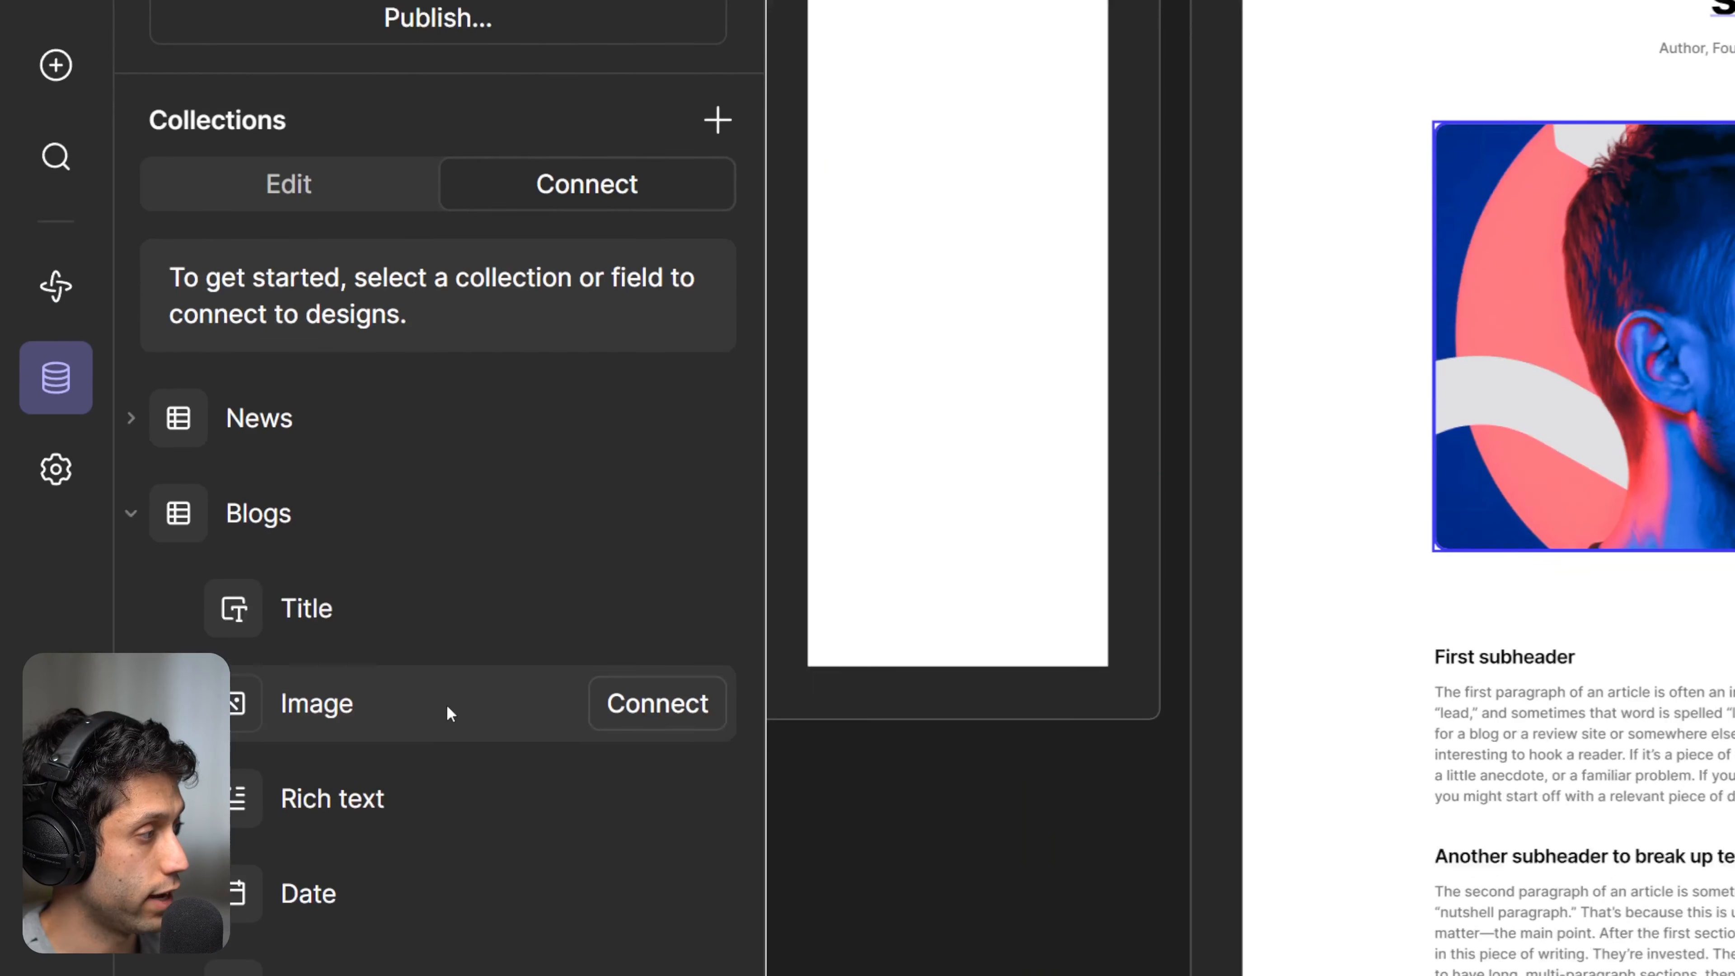
Connect the Blogs Rich text field to the paragraph under First subheader and look through the filled-in article.
{"action": "left_click", "coordinate": [306, 837]}
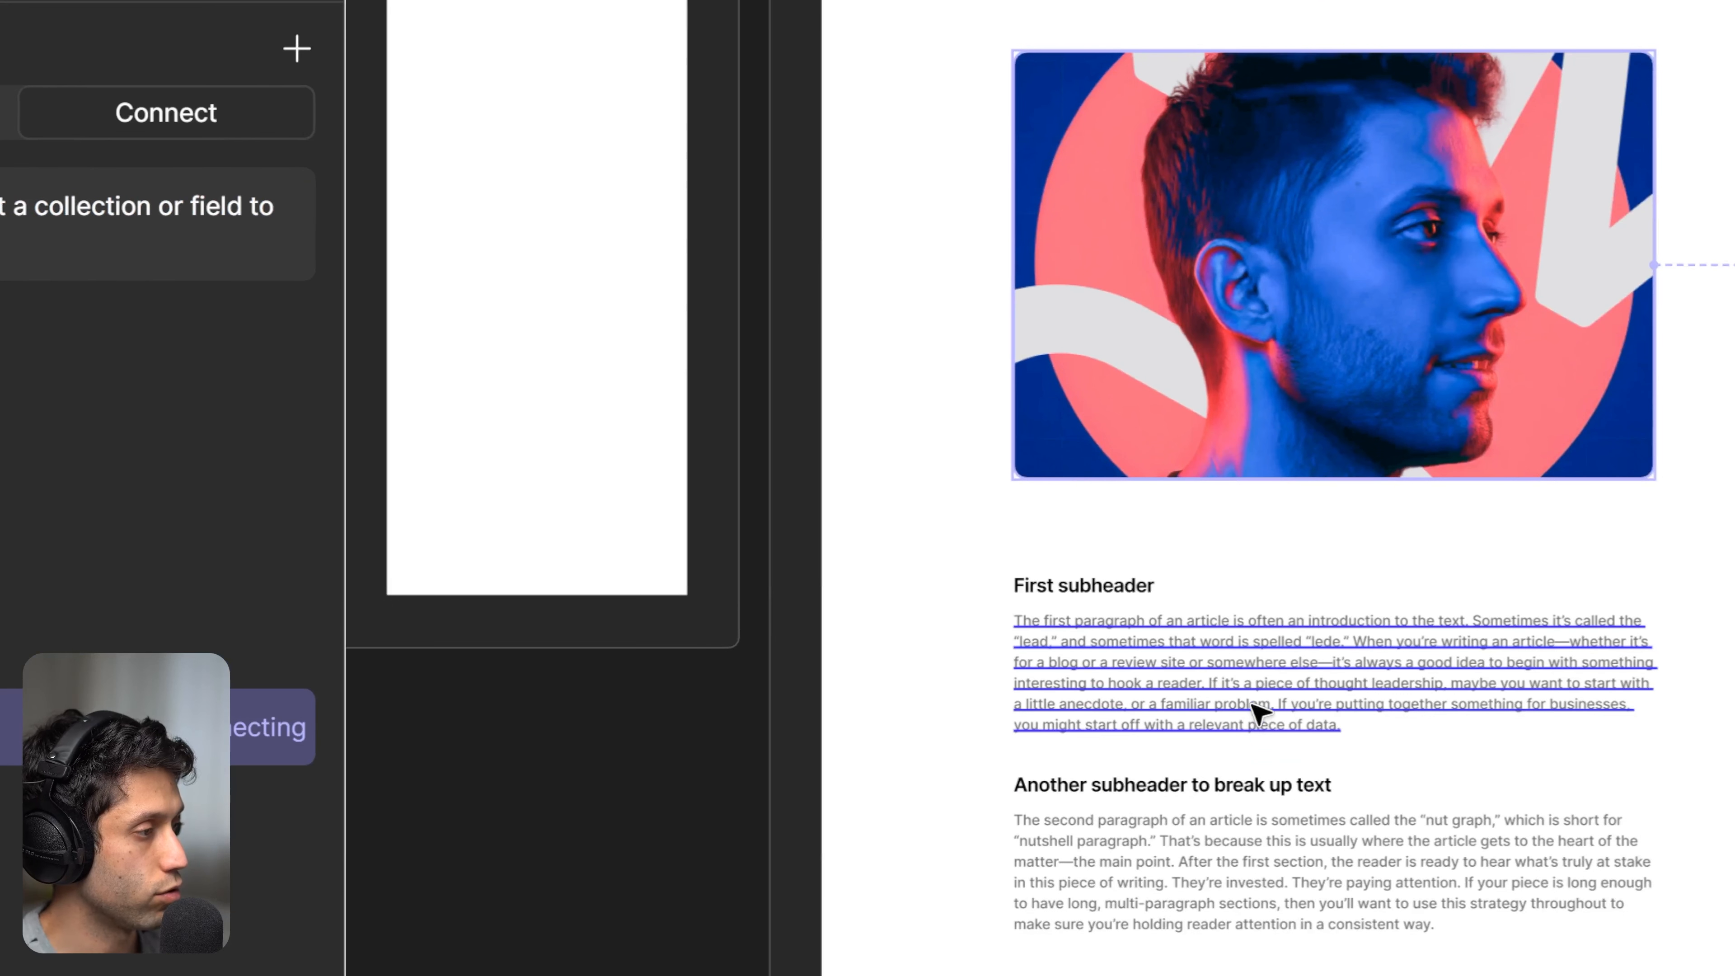
{"action": "left_click", "coordinate": [1259, 714]}
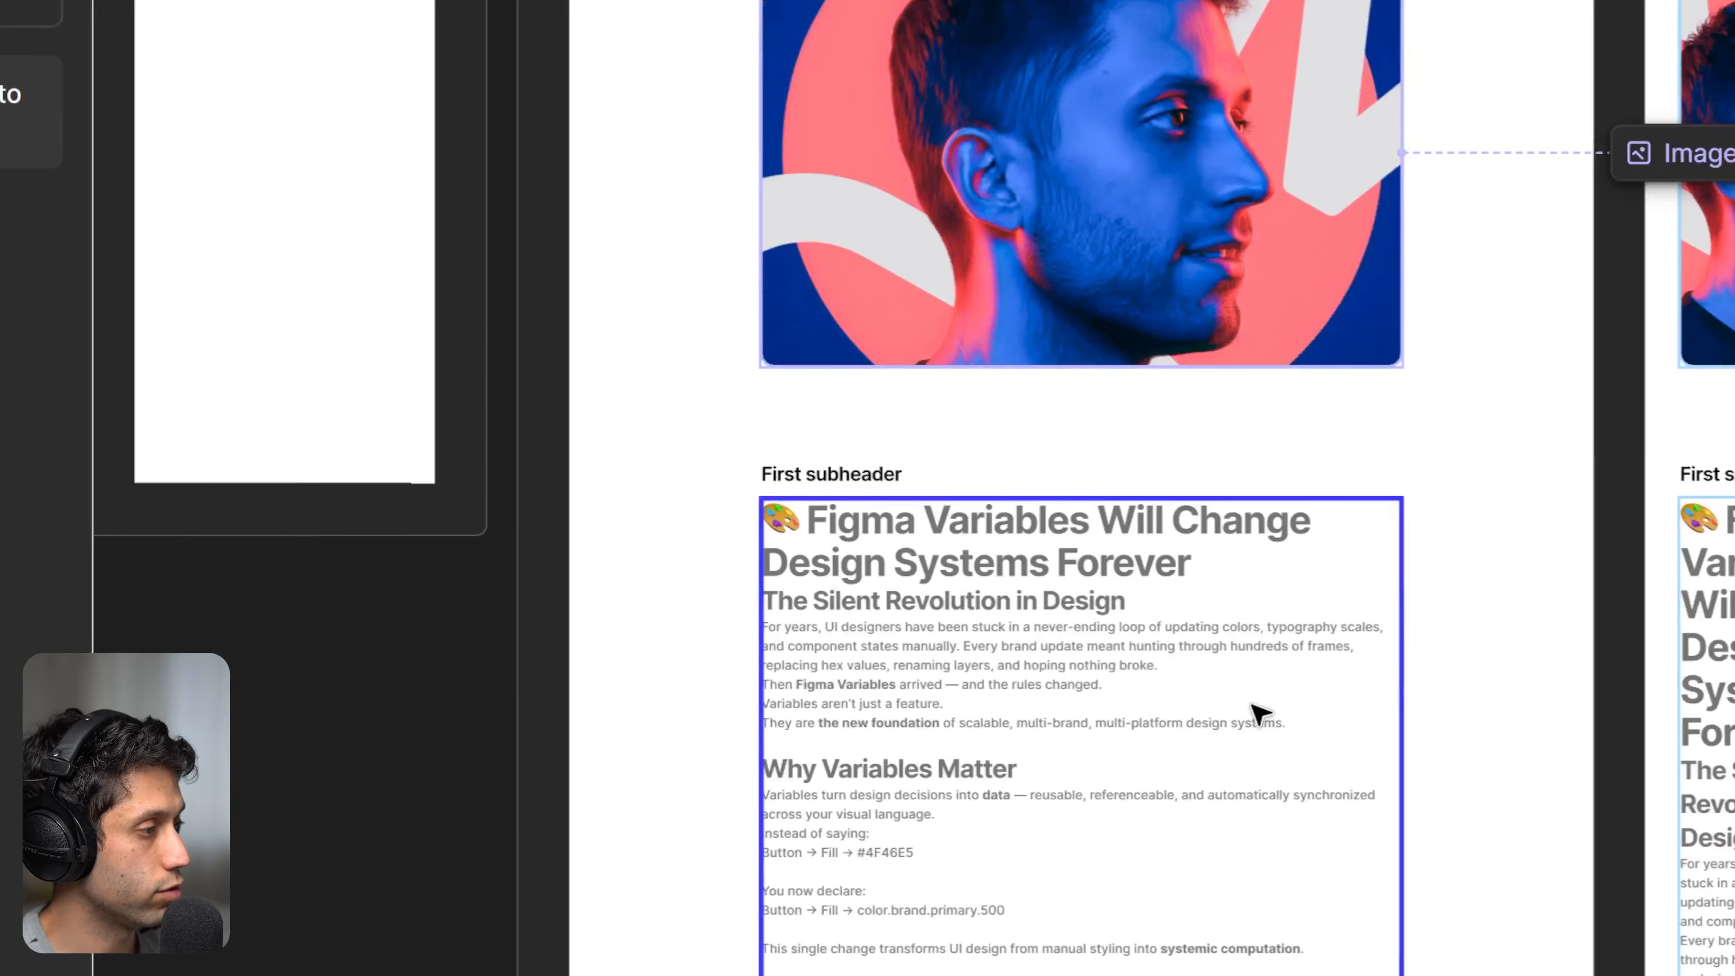
{"action": "scroll", "coordinate": [1259, 714], "scroll_direction": "down", "scroll_amount": 10}
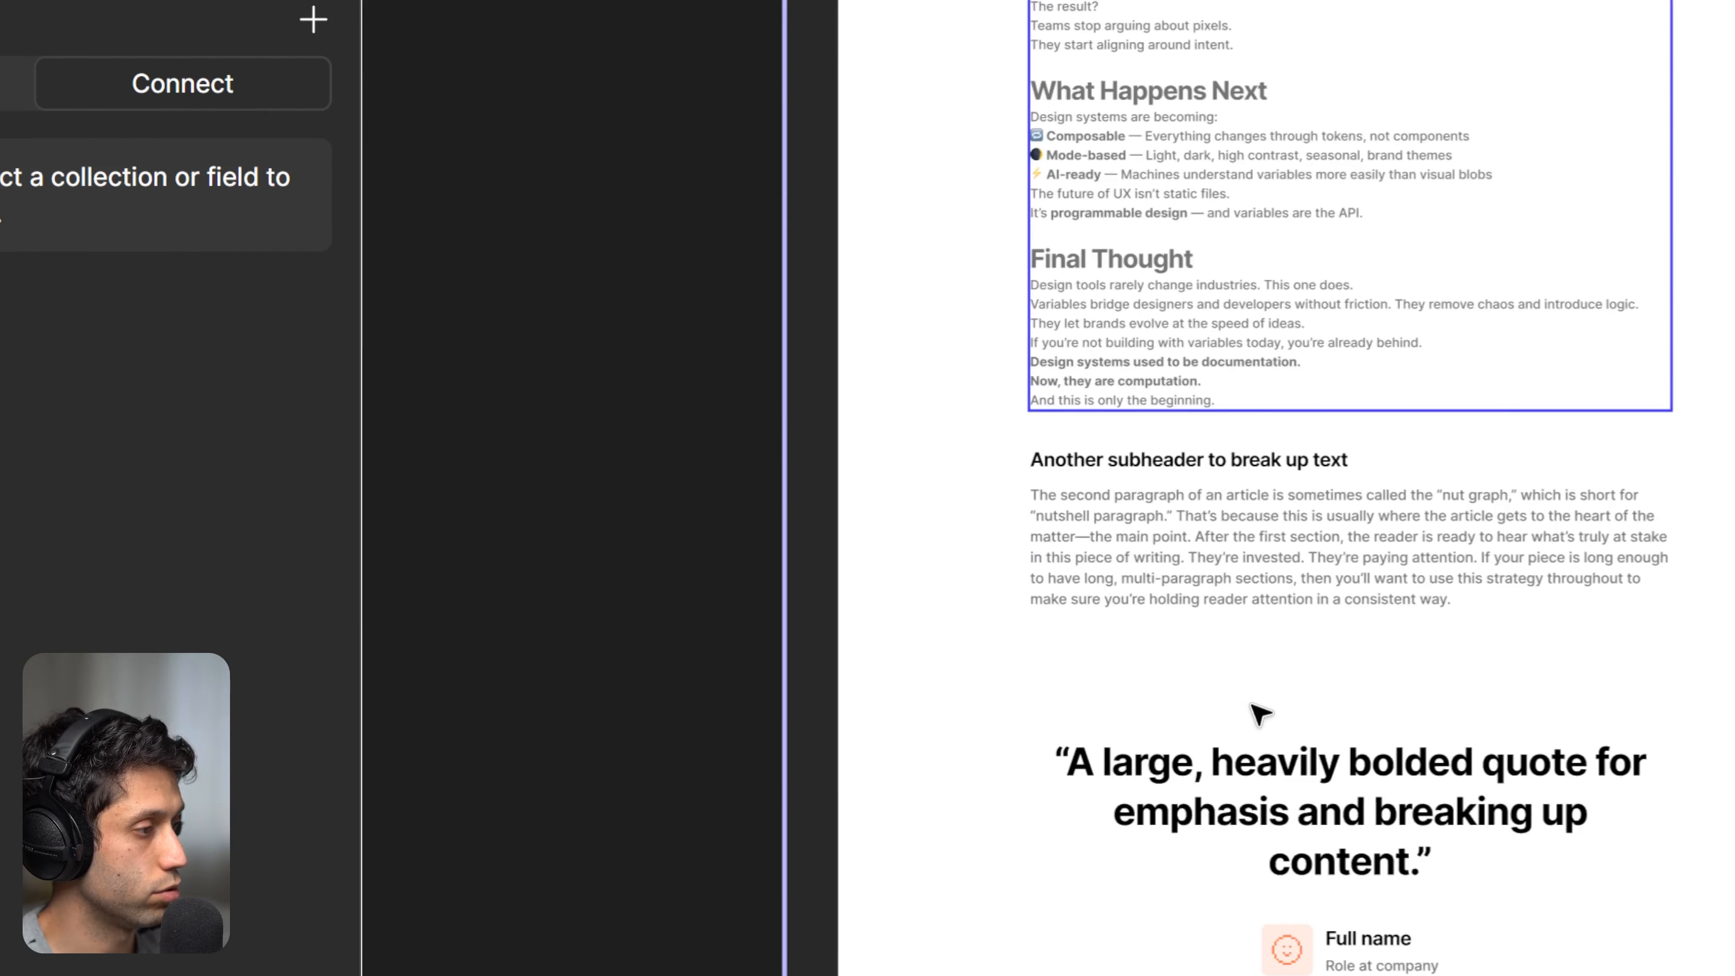
{"action": "scroll", "coordinate": [1259, 714], "scroll_direction": "up", "scroll_amount": 10}
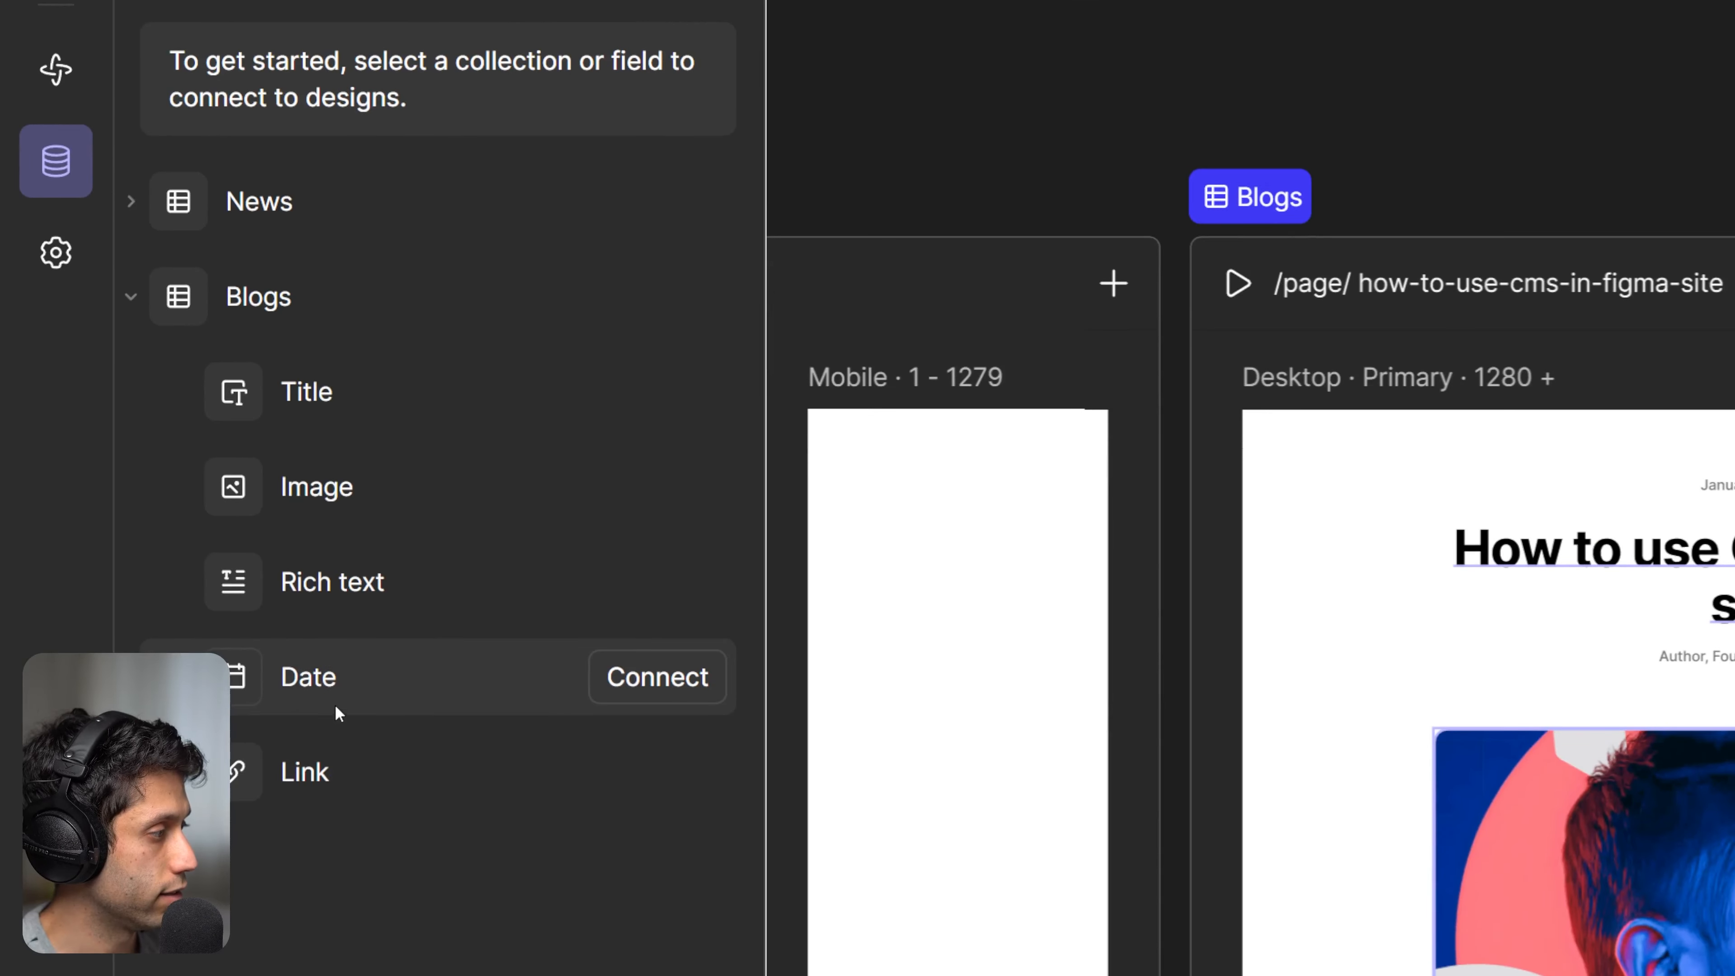
Connect the Blogs Date field to the date text above the article headline.
{"action": "left_click", "coordinate": [657, 676]}
{"action": "left_click", "coordinate": [1718, 484]}
{"action": "scroll", "coordinate": [1259, 714], "scroll_direction": "down", "scroll_amount": 15}
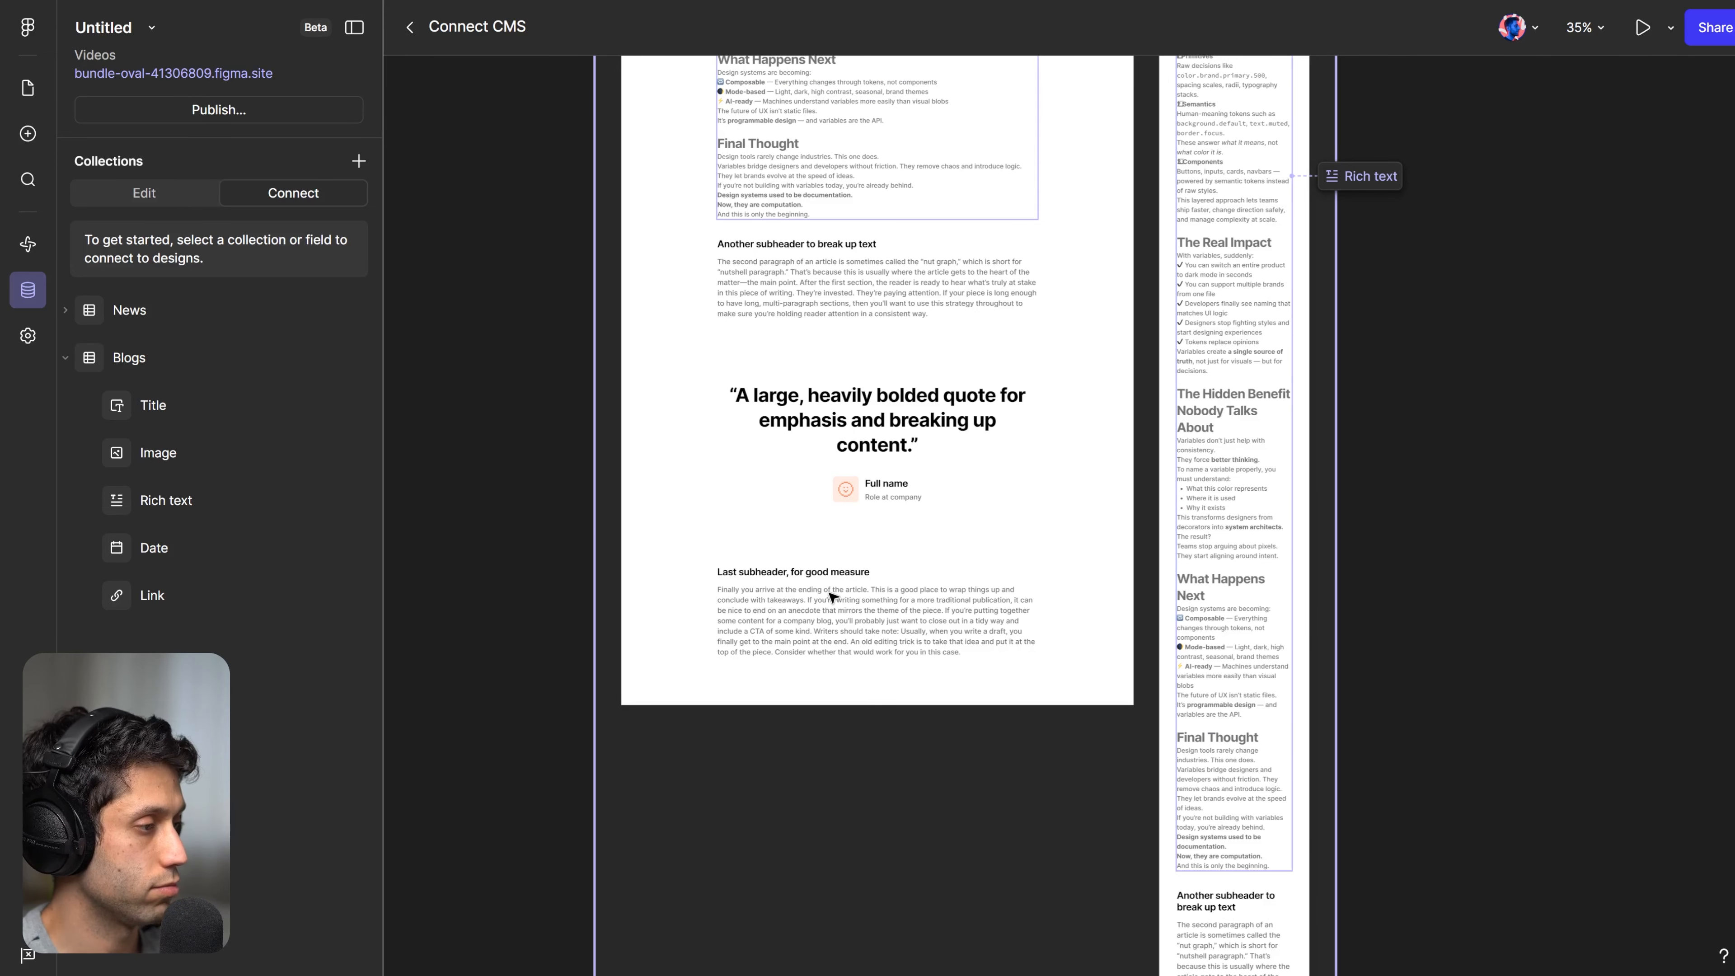
Delete the Quote and Text block 2 sections from the /page article and select the First subheader text.
{"action": "left_click", "coordinate": [27, 88]}
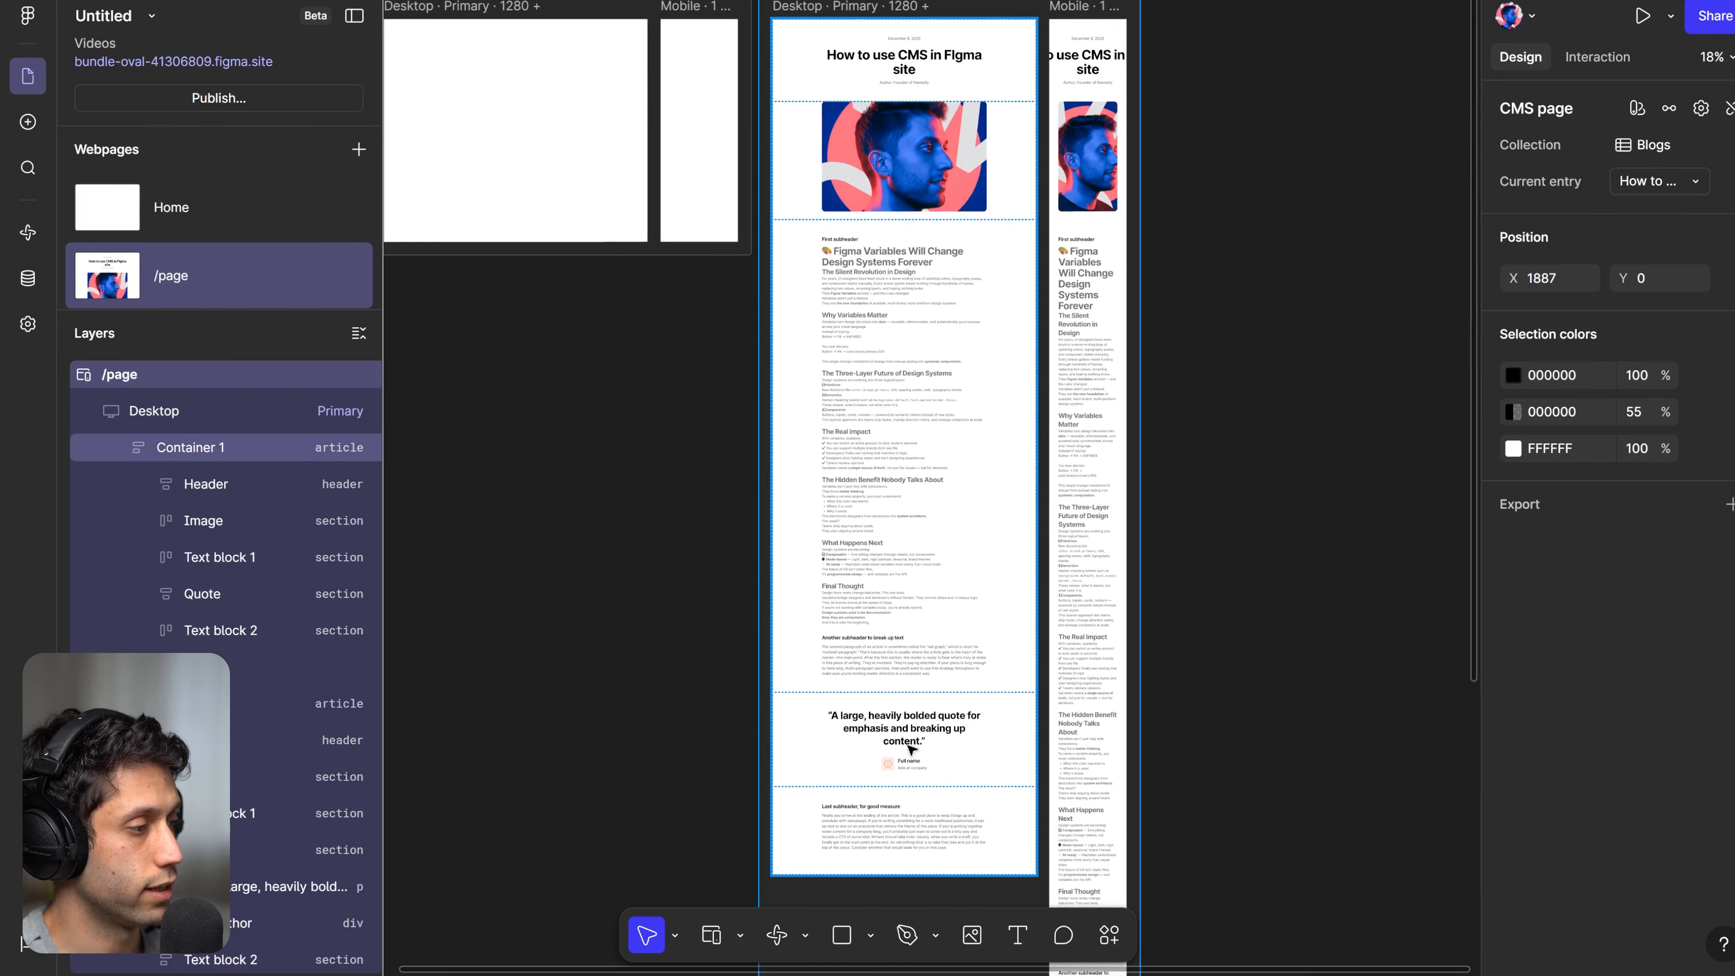
{"action": "left_click", "coordinate": [915, 808]}
{"action": "left_click", "coordinate": [902, 728], "text": "shift"}
{"action": "key", "text": "Delete"}
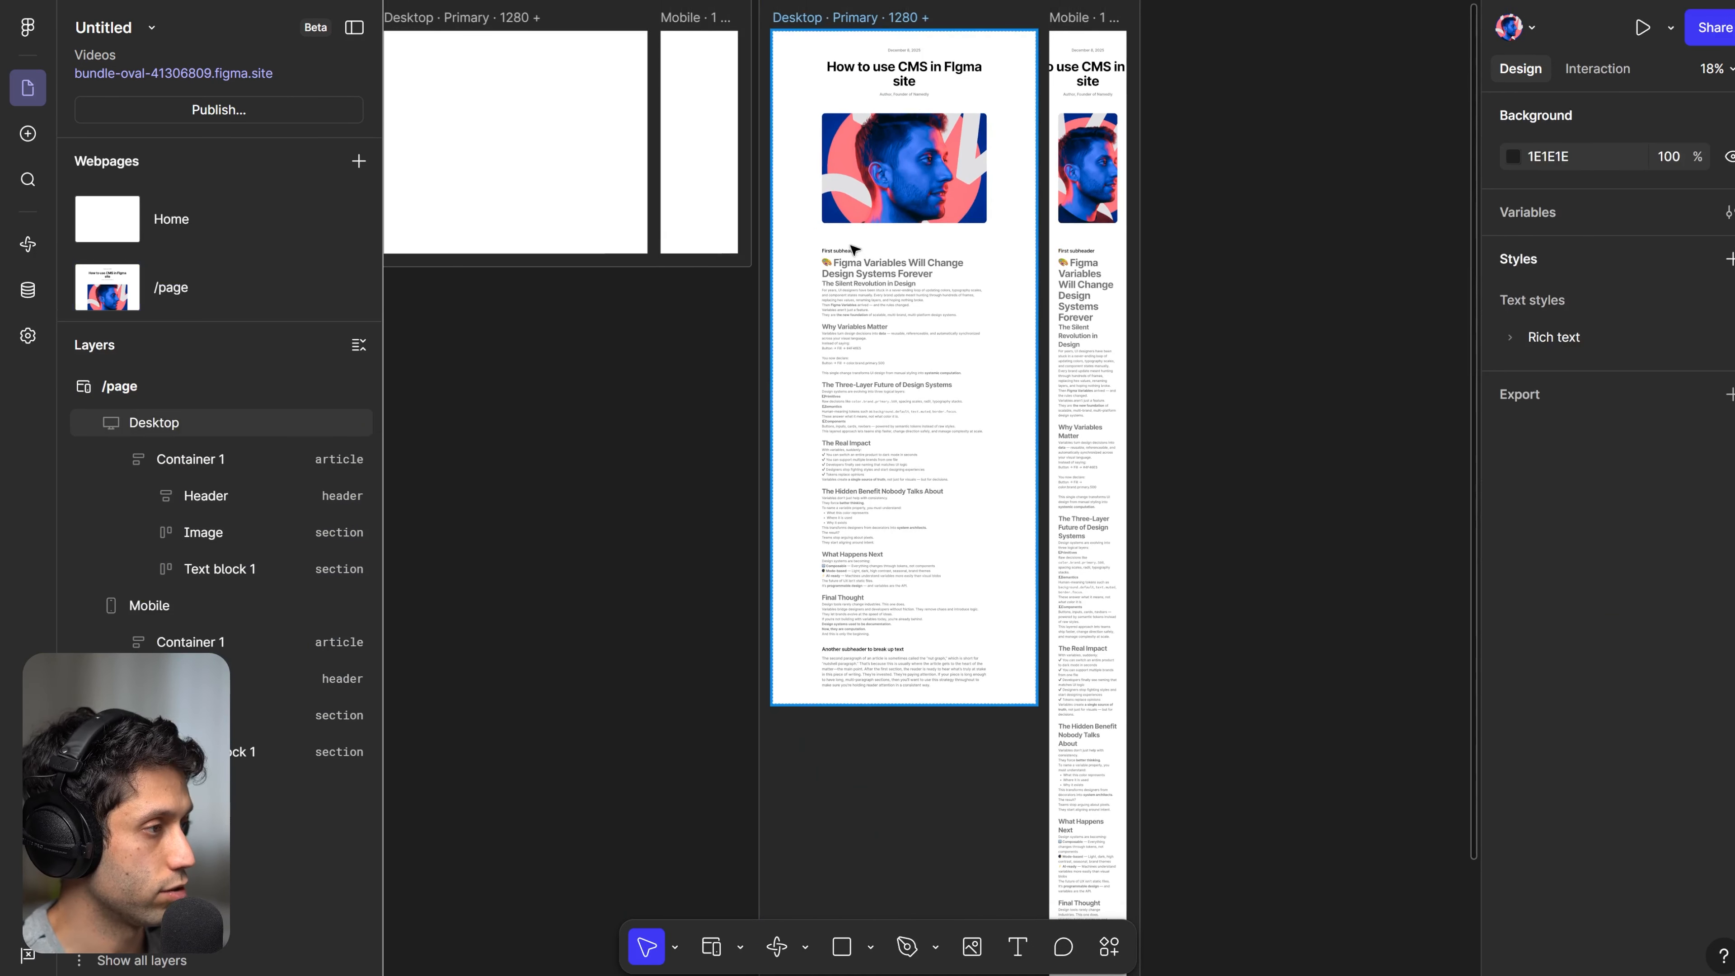
{"action": "left_click", "coordinate": [854, 250]}
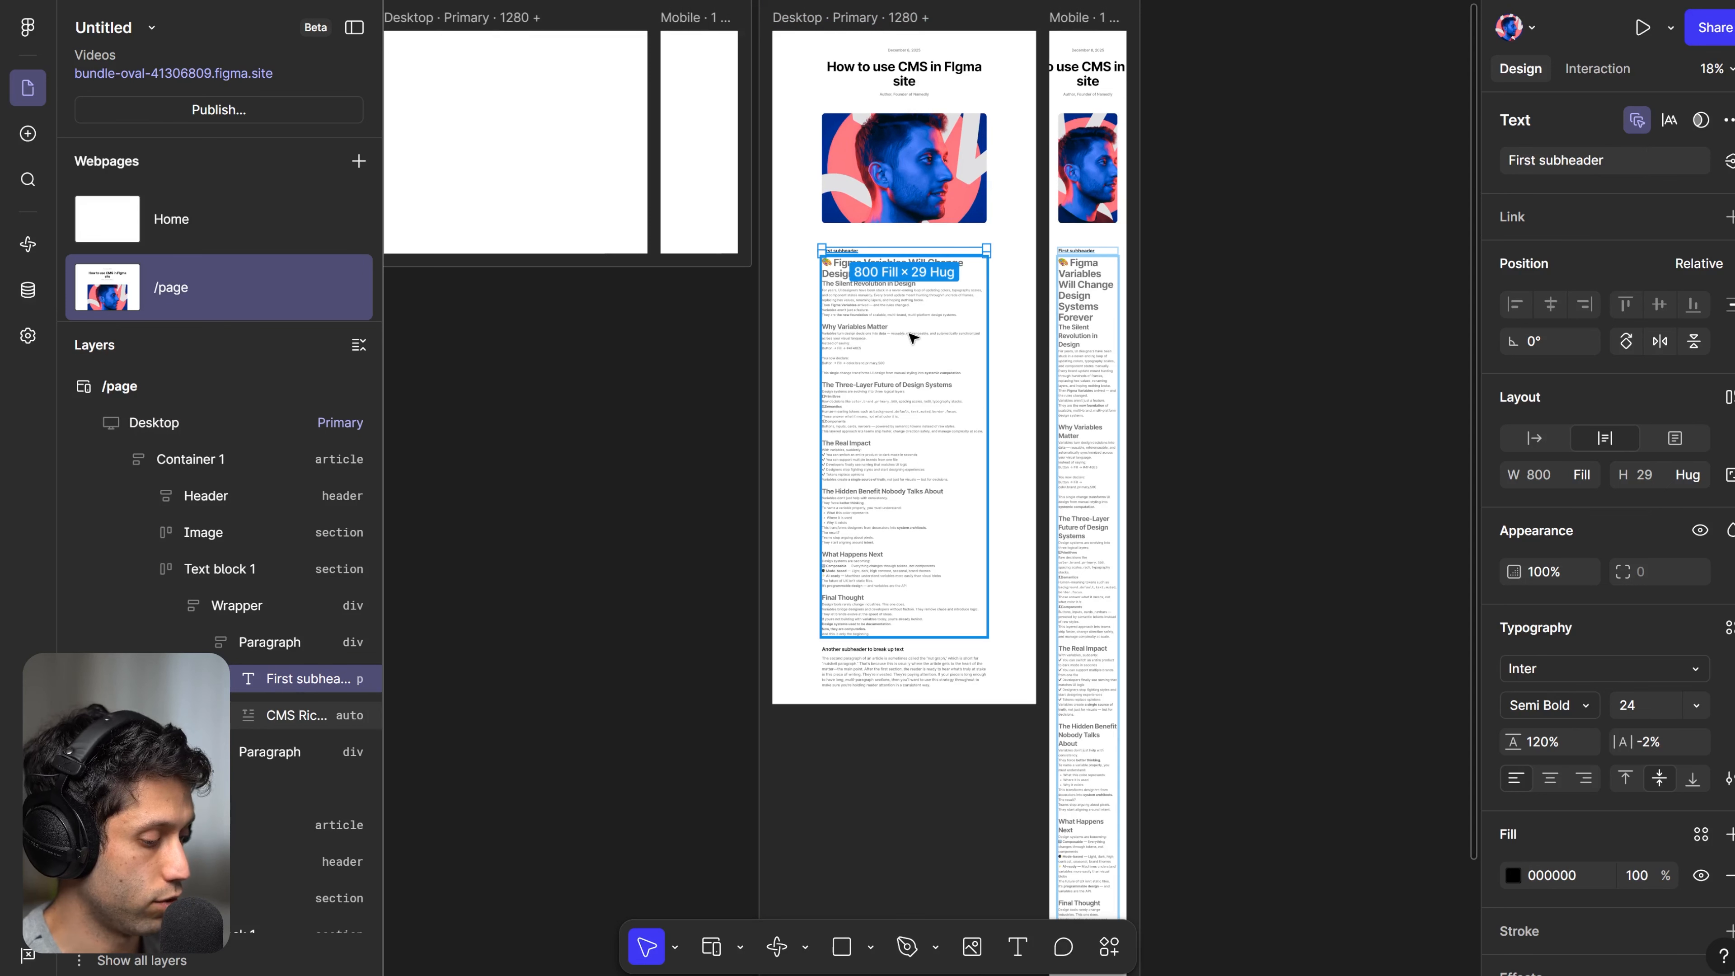
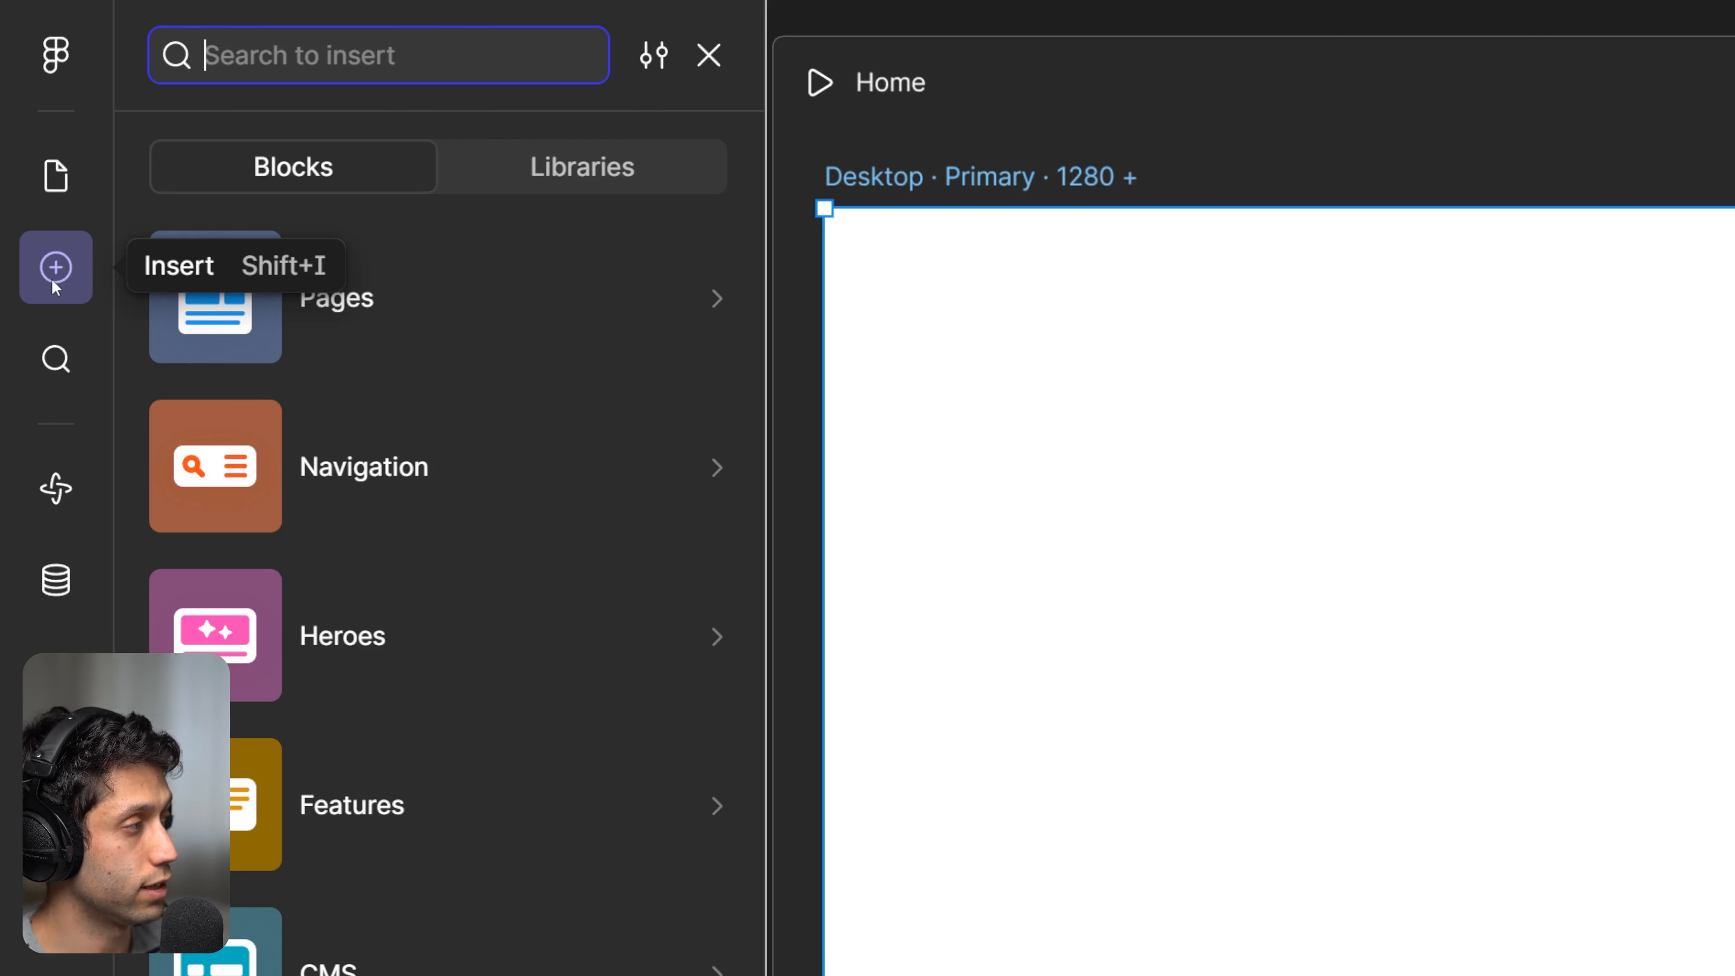
Insert the CMS List block of the Blogs collection into the Home webpage's desktop layout.
{"action": "mouse_move", "coordinate": [412, 964]}
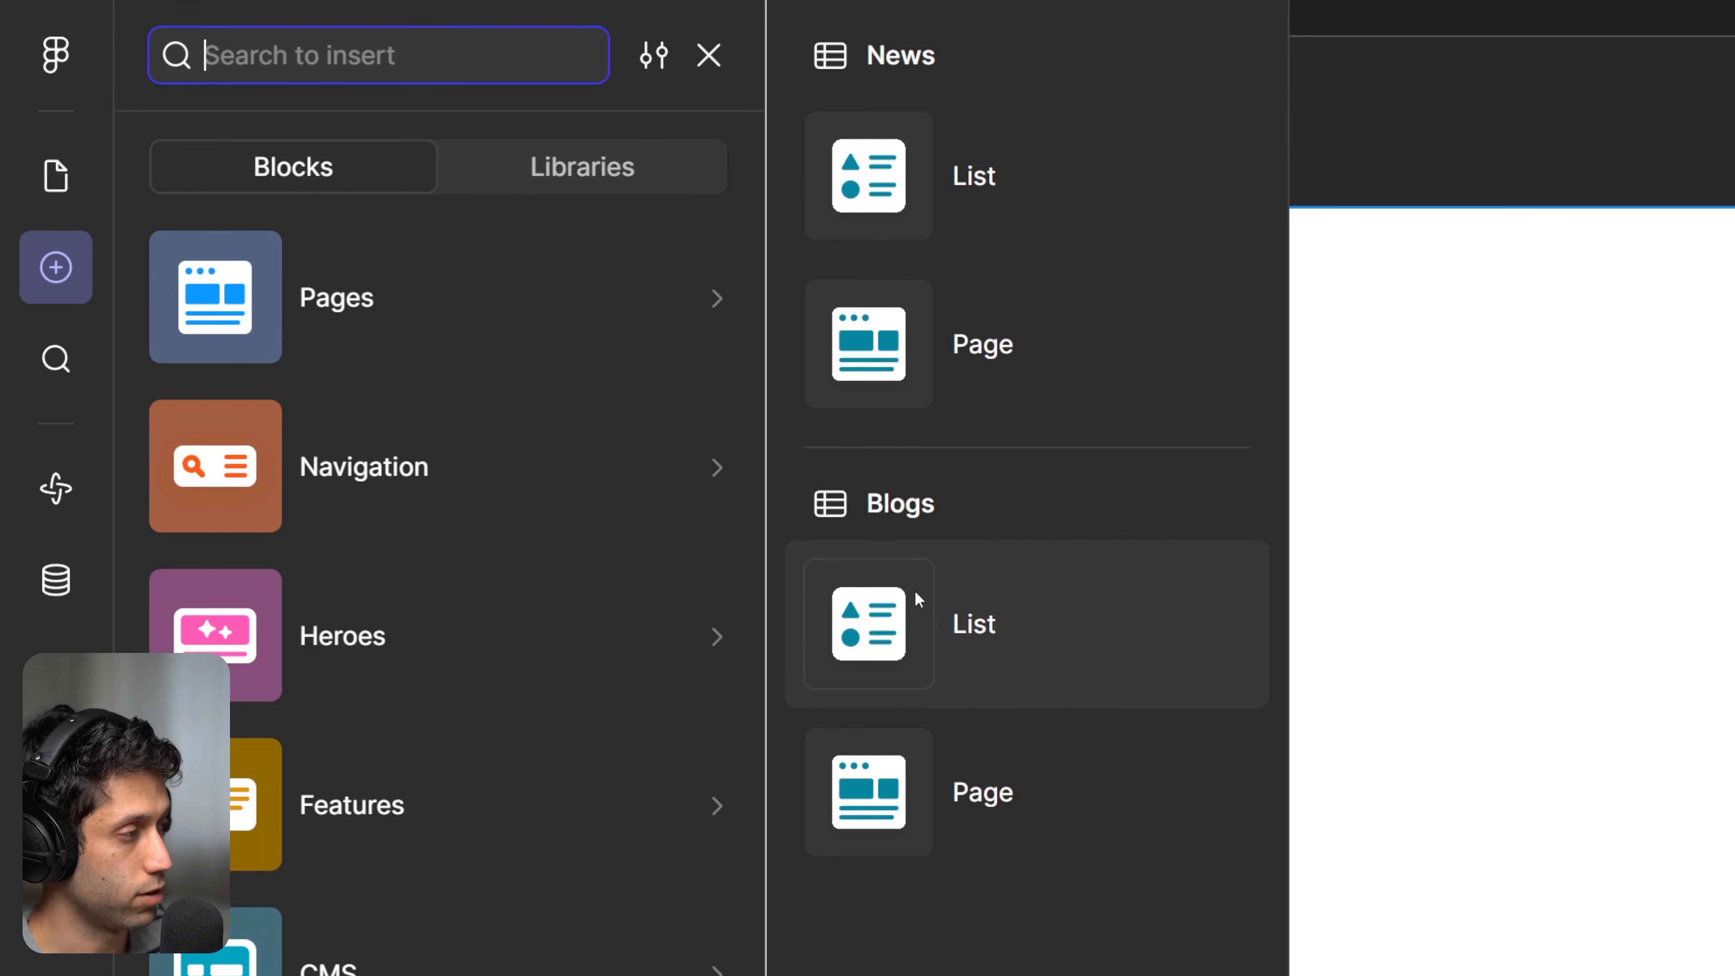
{"action": "left_click", "coordinate": [906, 625]}
{"action": "left_click_drag", "start_coordinate": [1122, 651], "coordinate": [1256, 712]}
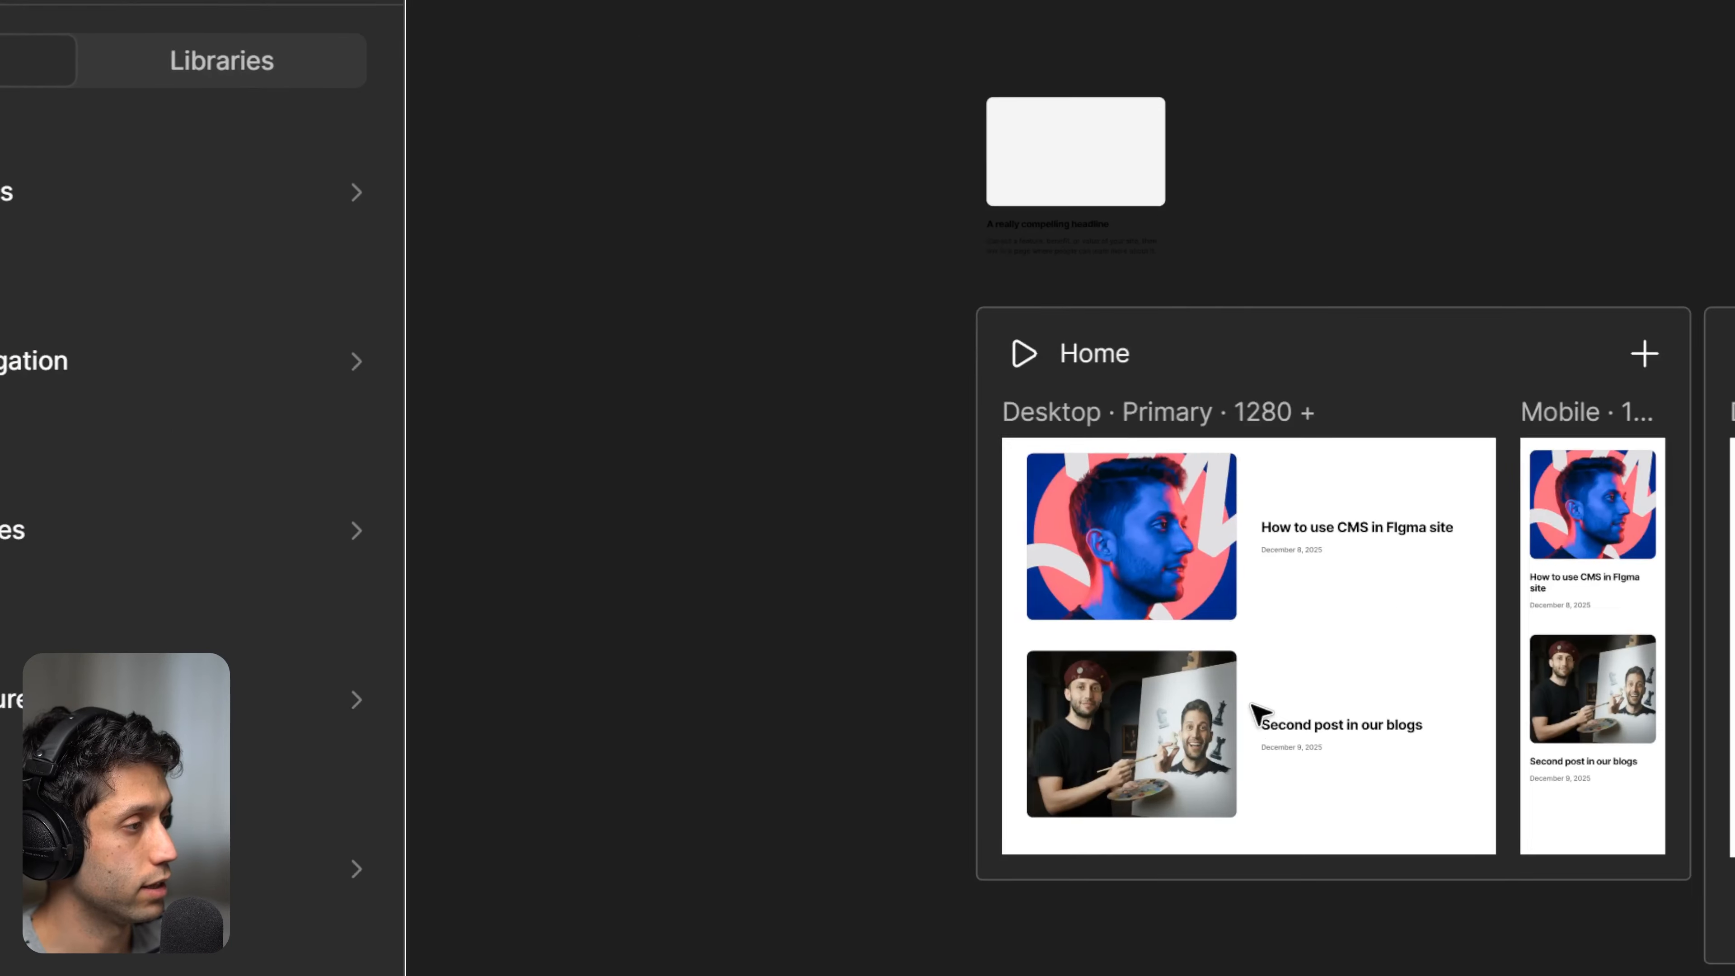
{"action": "scroll", "coordinate": [1251, 689], "scroll_direction": "up", "scroll_amount": 5}
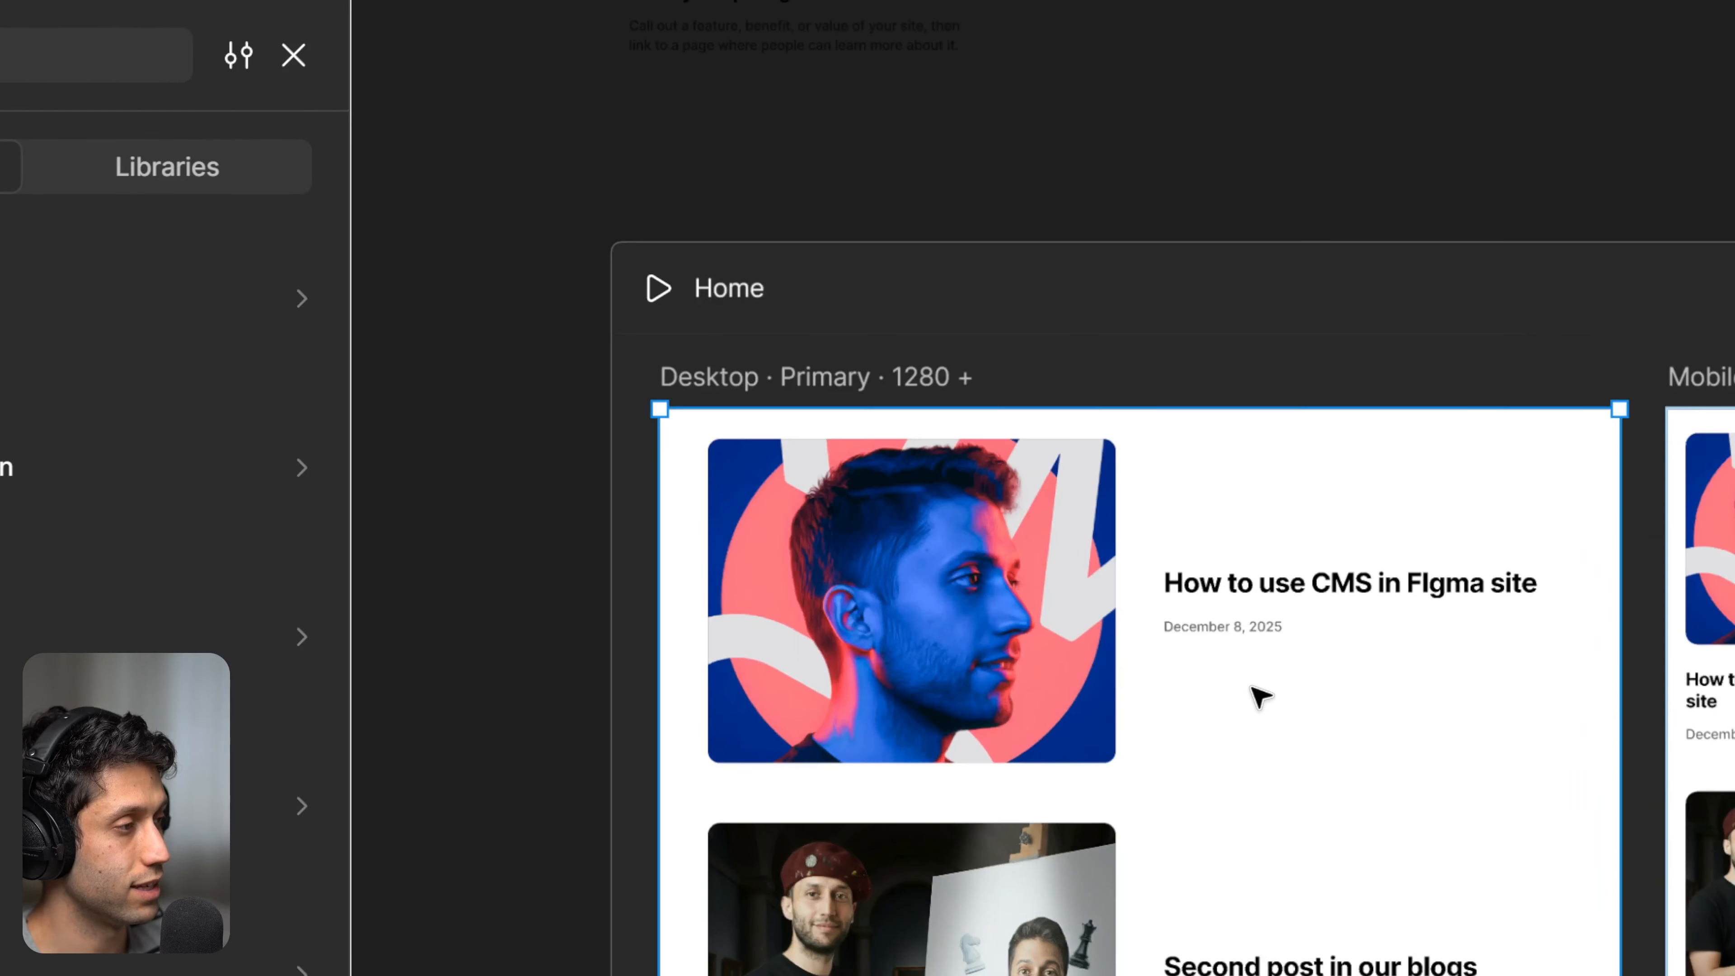
{"action": "scroll", "coordinate": [1250, 591], "scroll_direction": "up", "scroll_amount": 2}
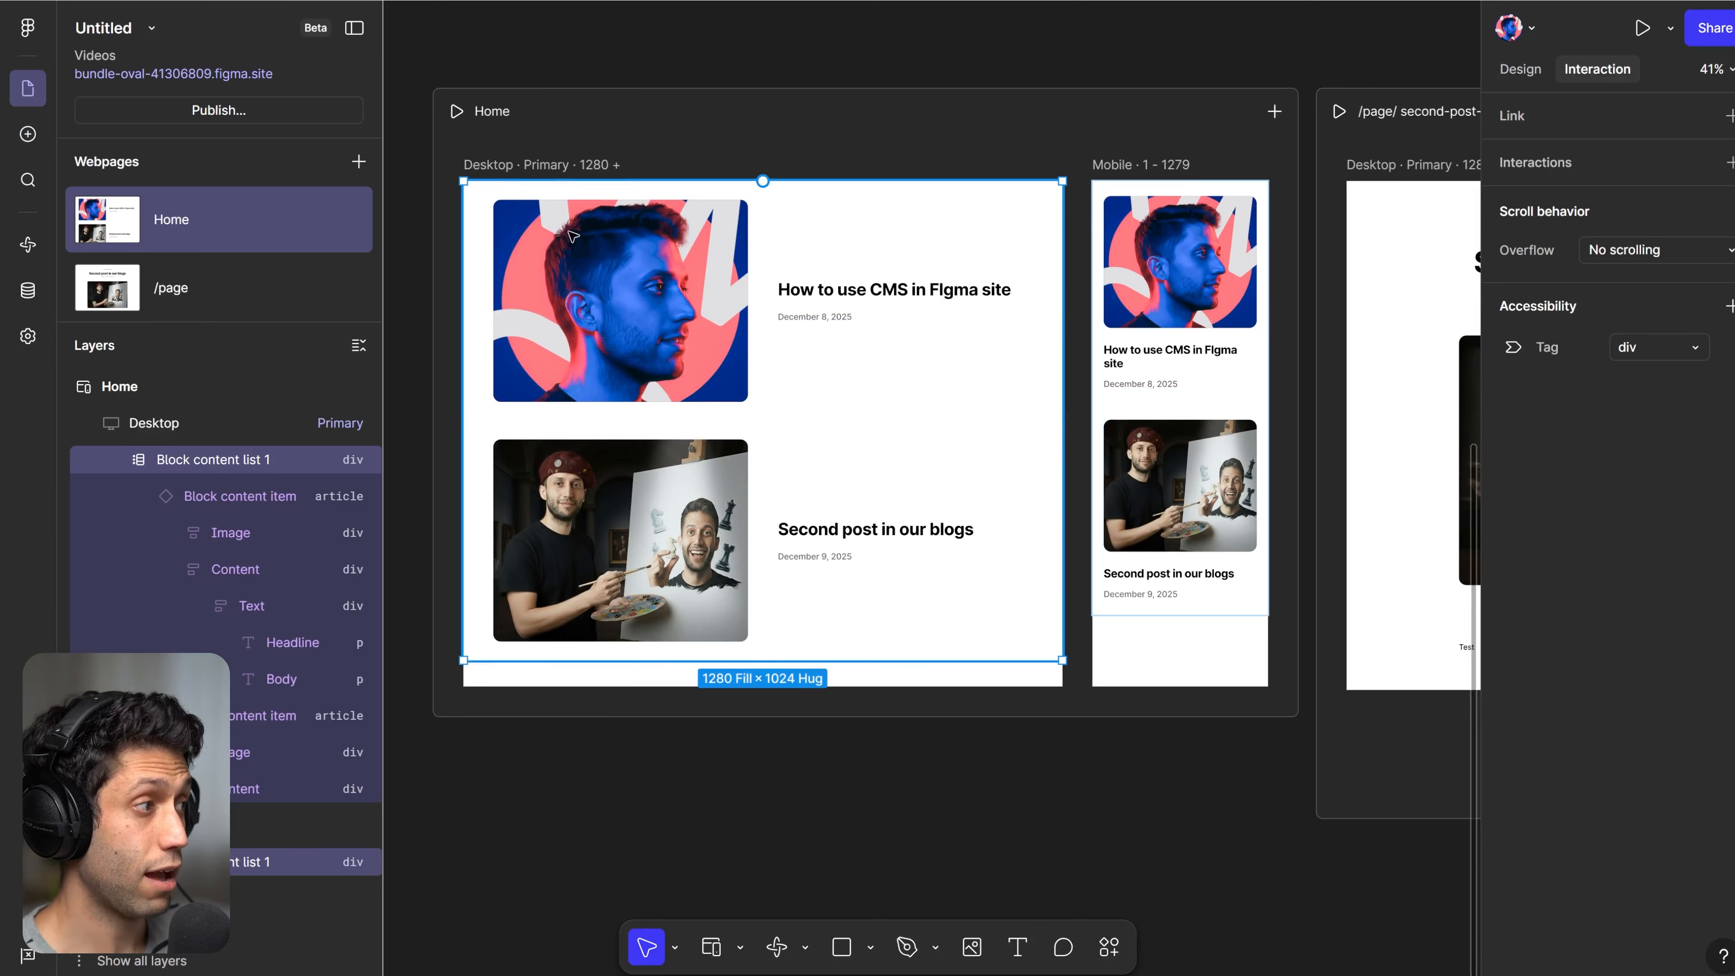
Preview the Home webpage and look through the blog posts in its list.
{"action": "left_click", "coordinate": [456, 111]}
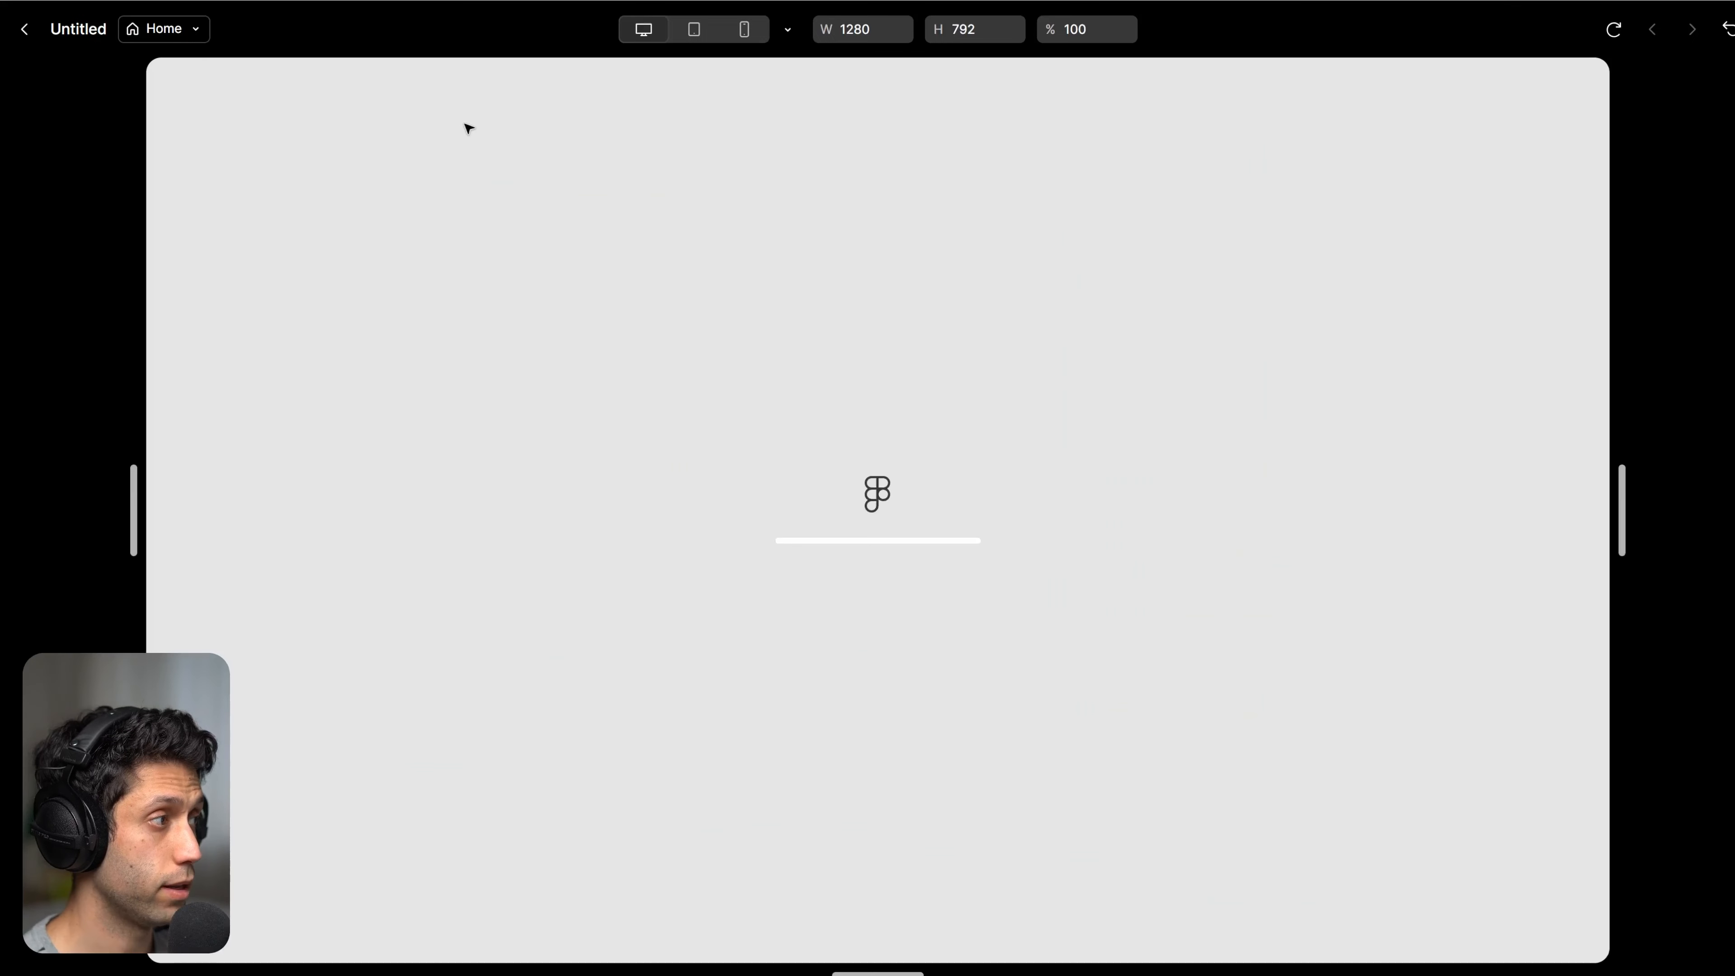
{"action": "scroll", "coordinate": [722, 291], "scroll_direction": "down", "scroll_amount": 4}
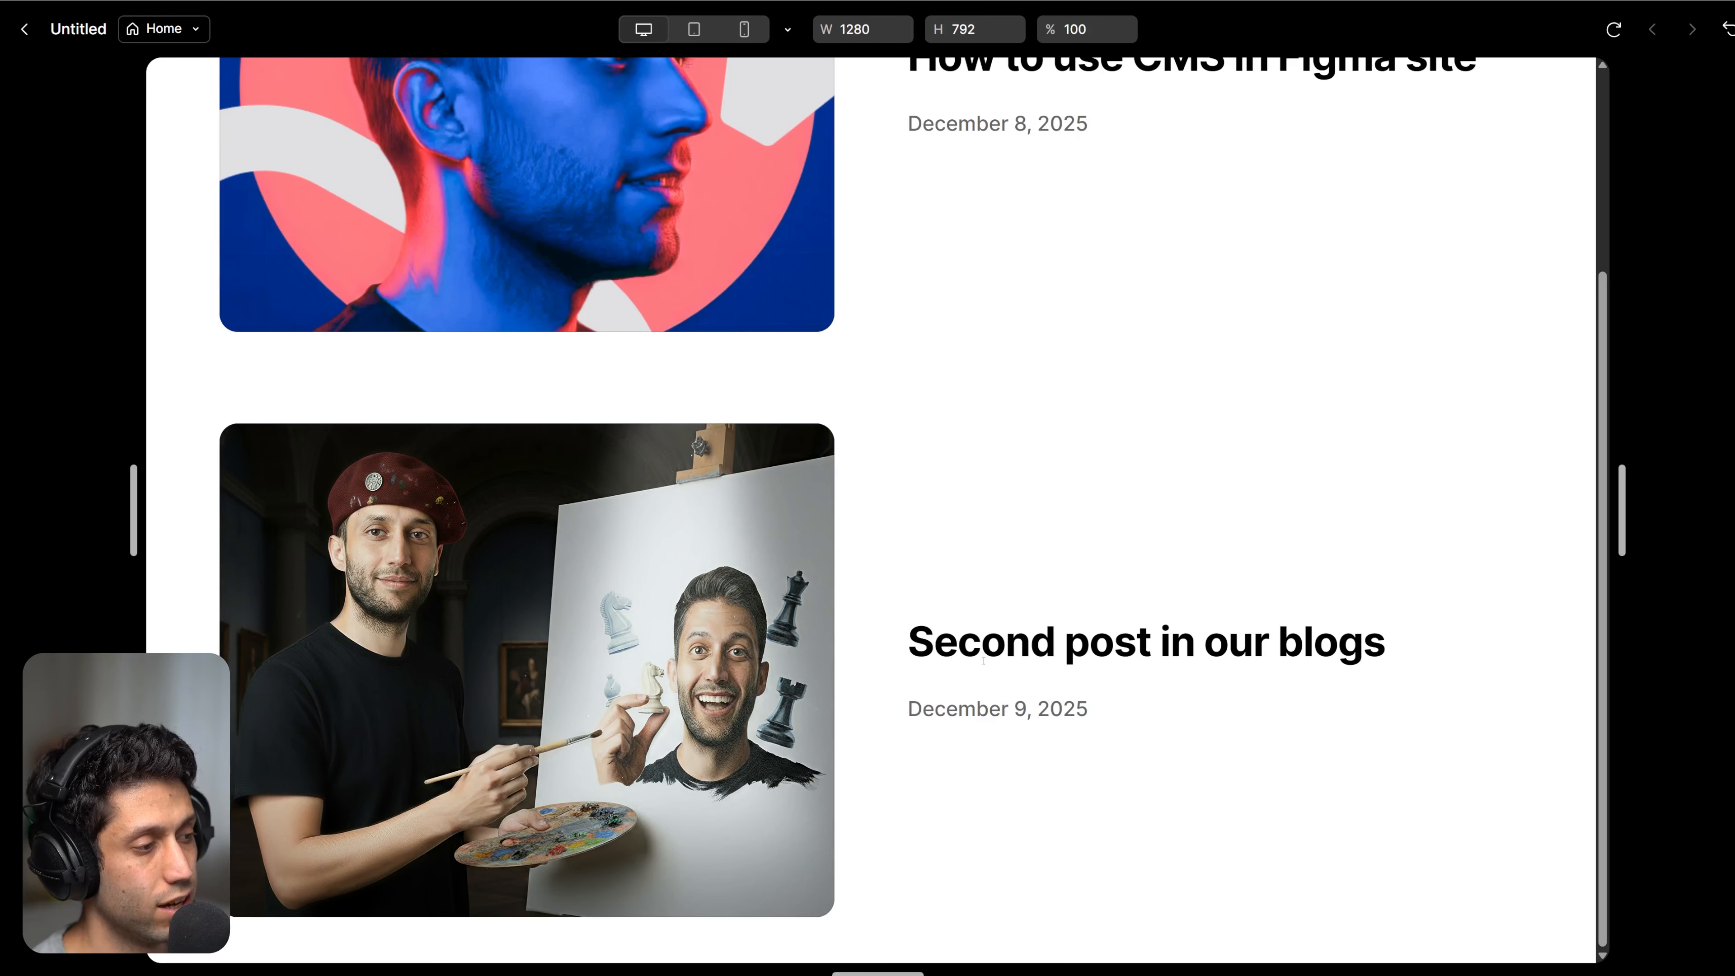
Go back to the first post in the Home page preview and close the preview.
{"action": "scroll", "coordinate": [633, 578], "scroll_direction": "up", "scroll_amount": 1}
{"action": "scroll", "coordinate": [633, 577], "scroll_direction": "up", "scroll_amount": 3}
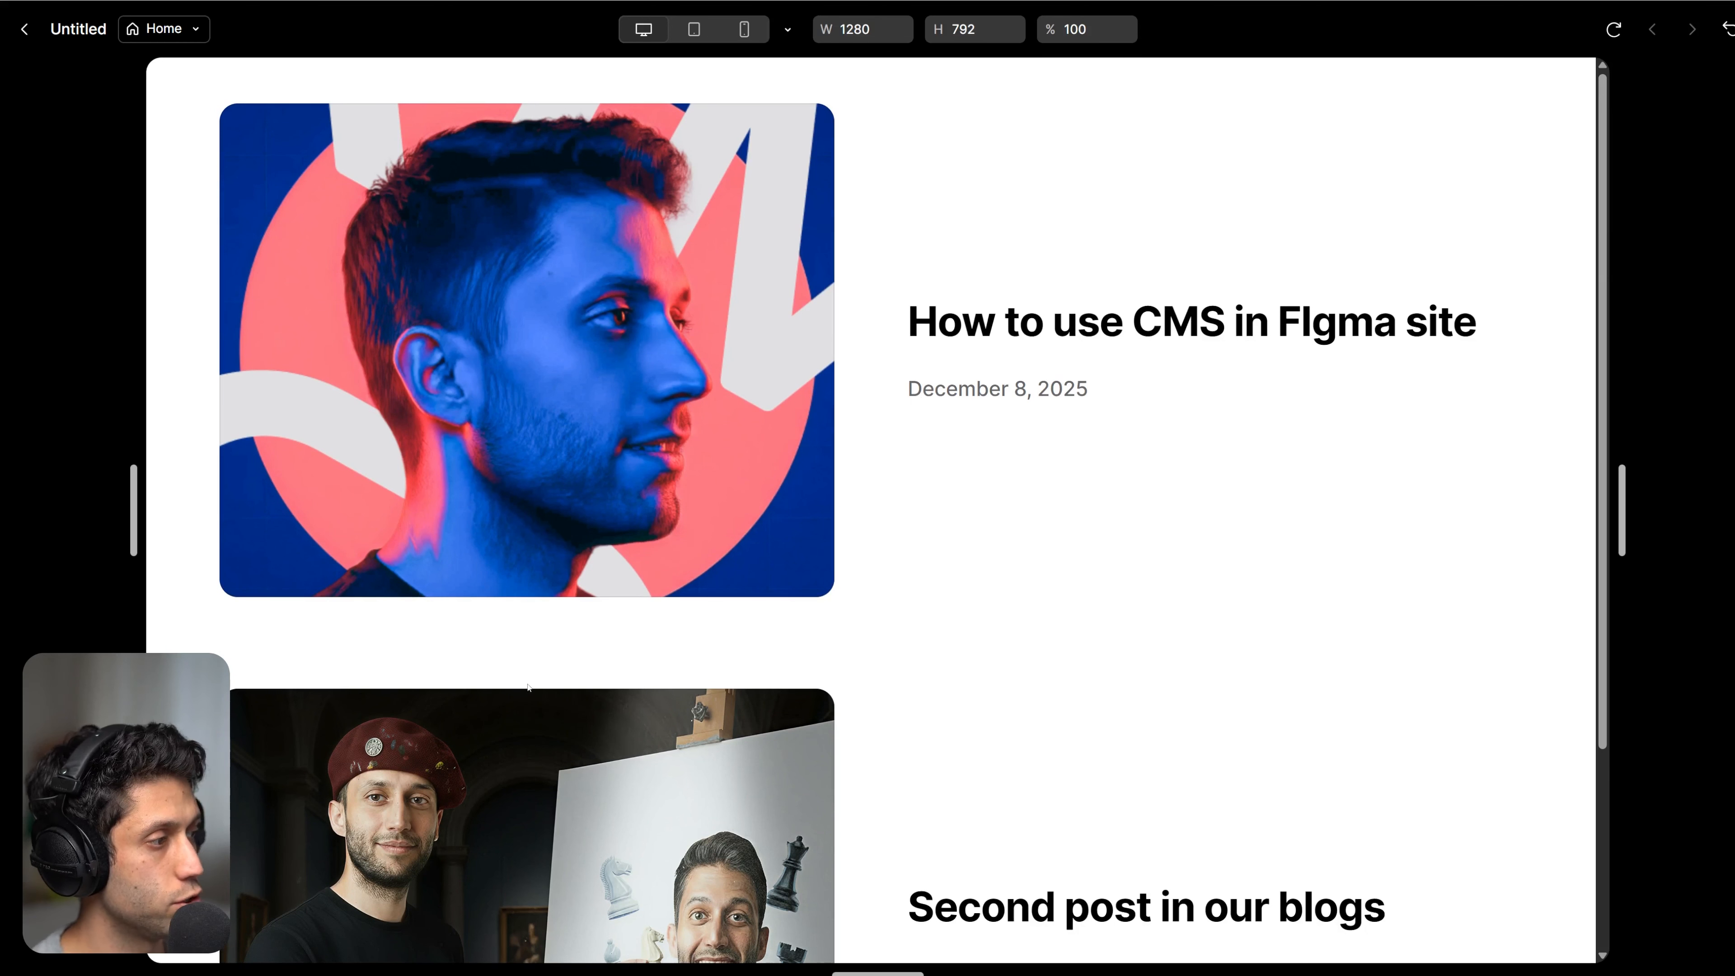
{"action": "key", "text": "Escape"}
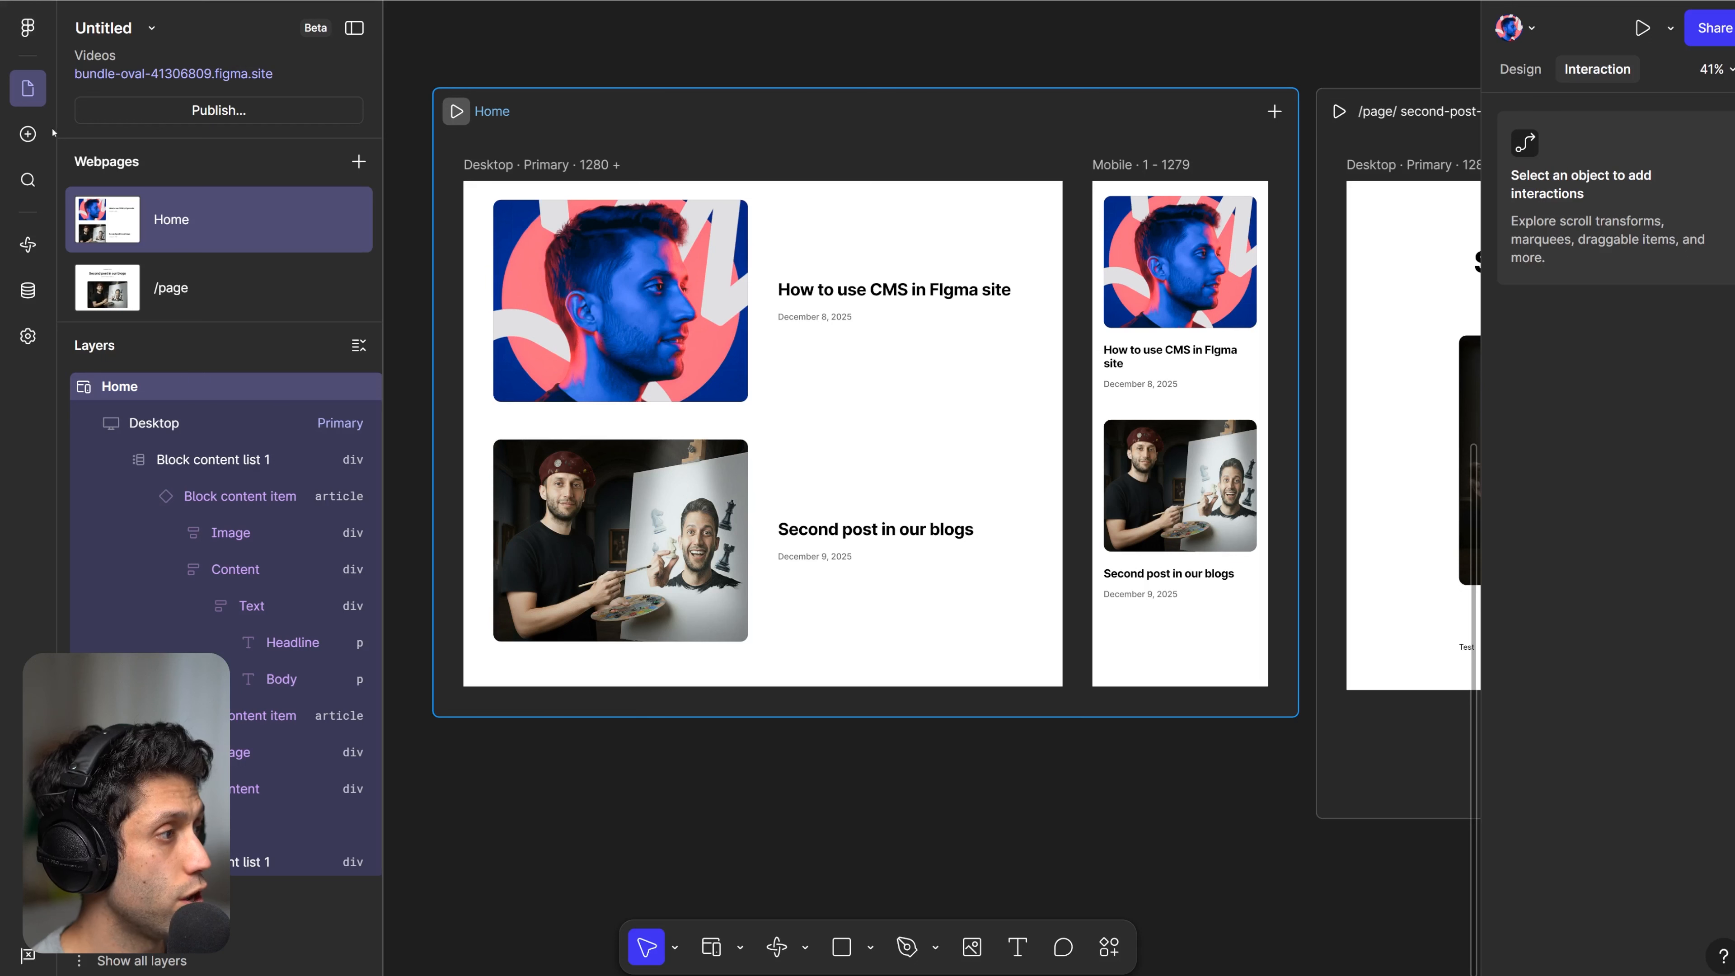
Link the blog post items in the Home page's CMS list to the Blogs /page/slug page.
{"action": "left_click", "coordinate": [768, 352]}
{"action": "left_click", "coordinate": [834, 569]}
{"action": "left_click", "coordinate": [806, 373]}
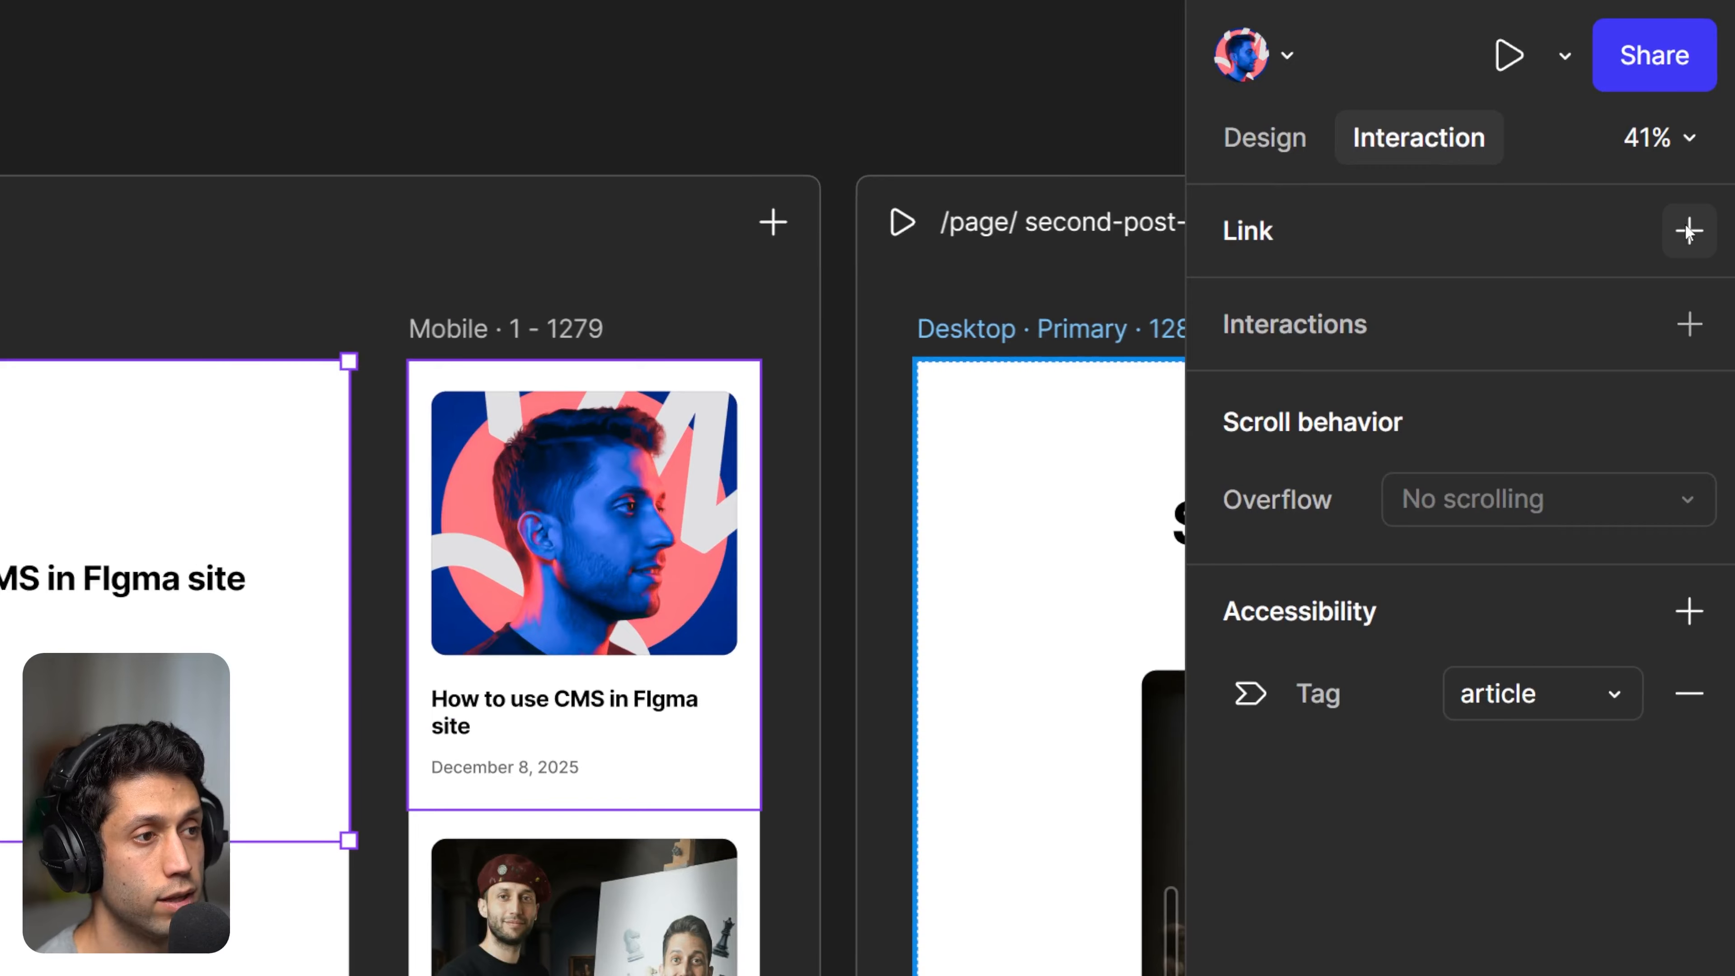
{"action": "left_click", "coordinate": [1685, 223]}
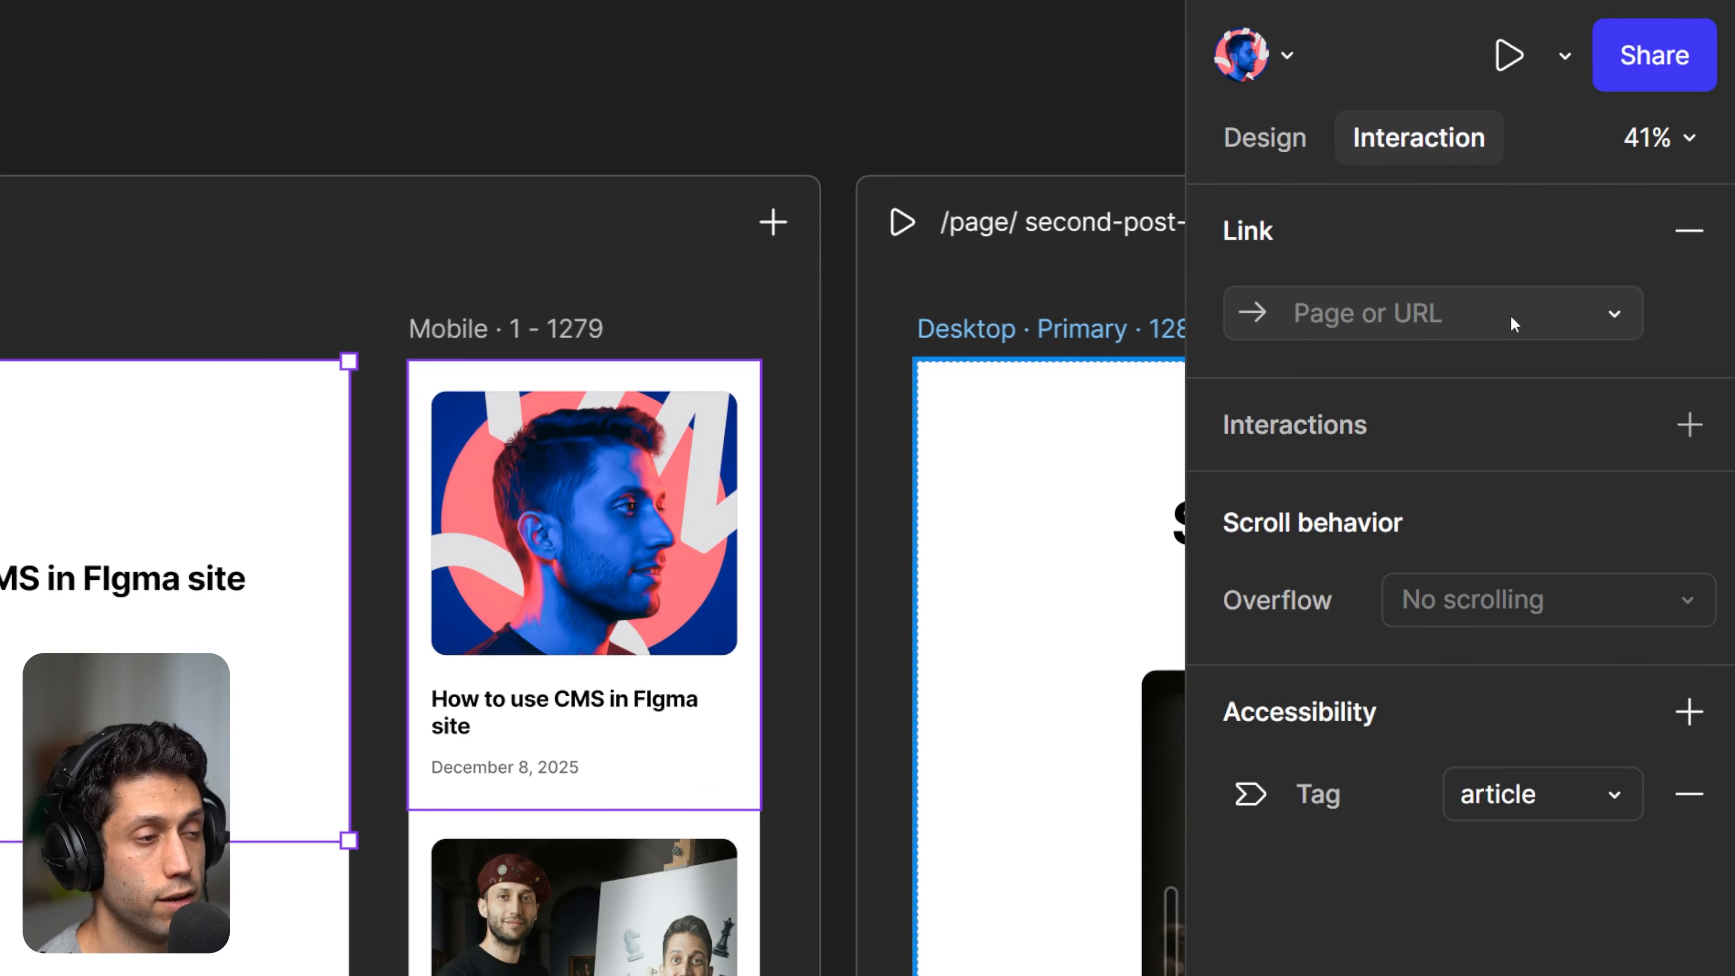
{"action": "left_click", "coordinate": [1615, 313]}
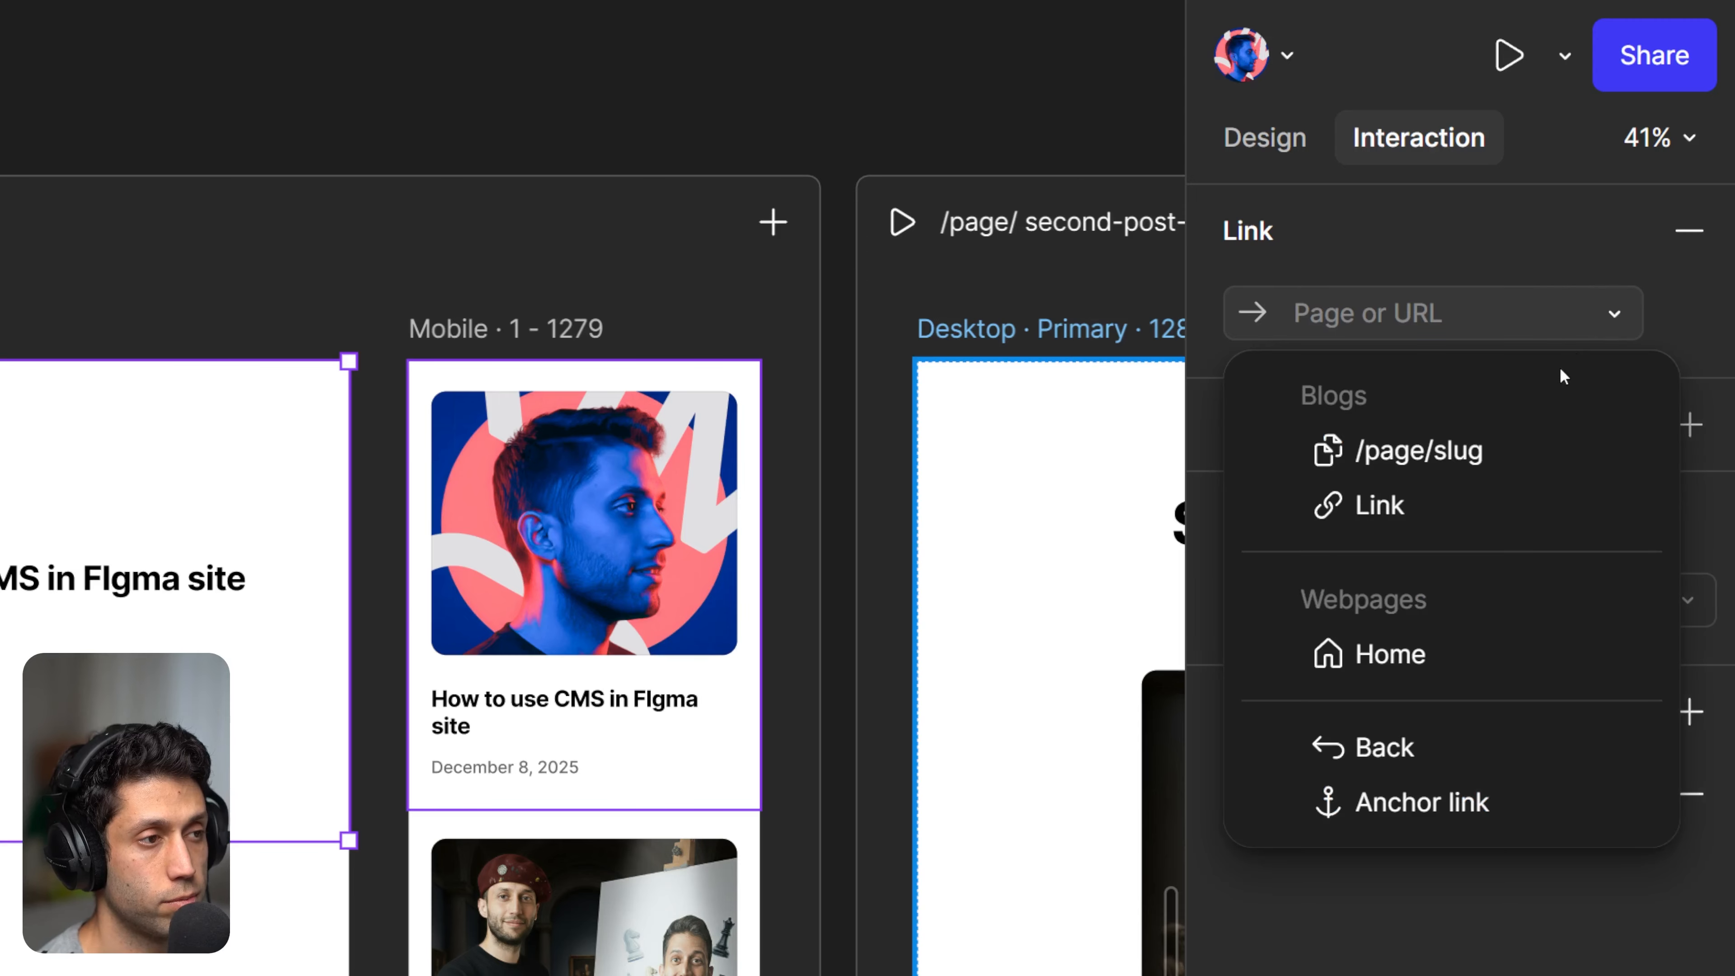
{"action": "left_click", "coordinate": [1475, 461]}
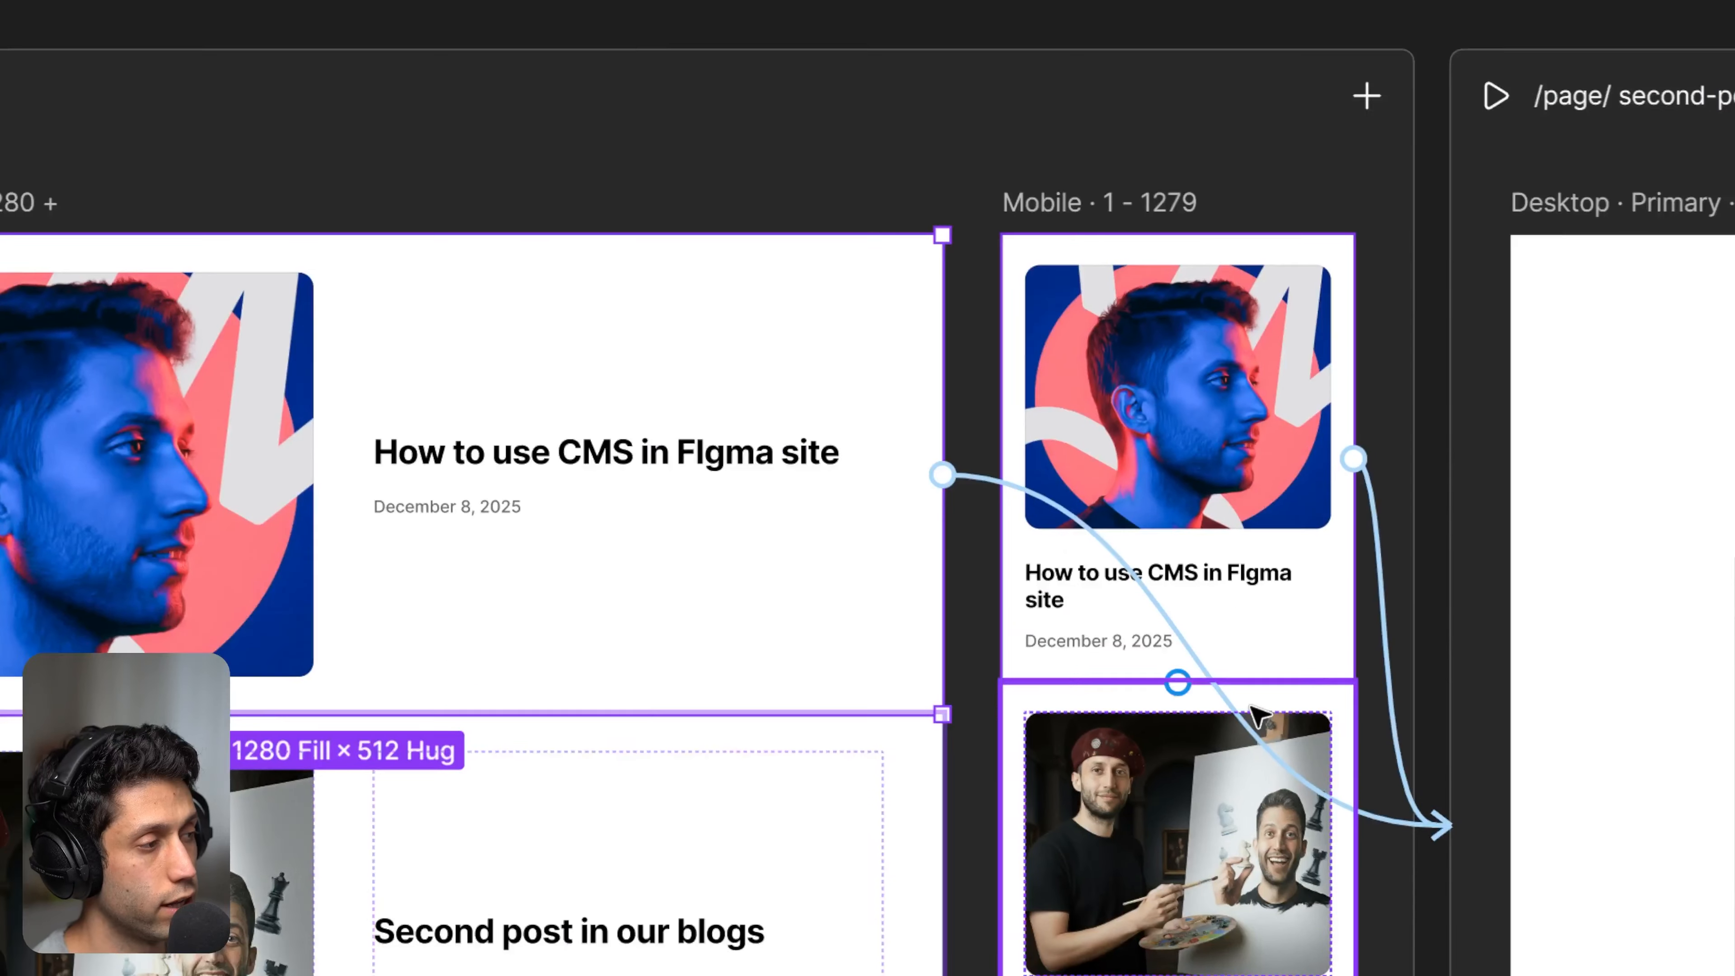
{"action": "left_click", "coordinate": [1250, 704]}
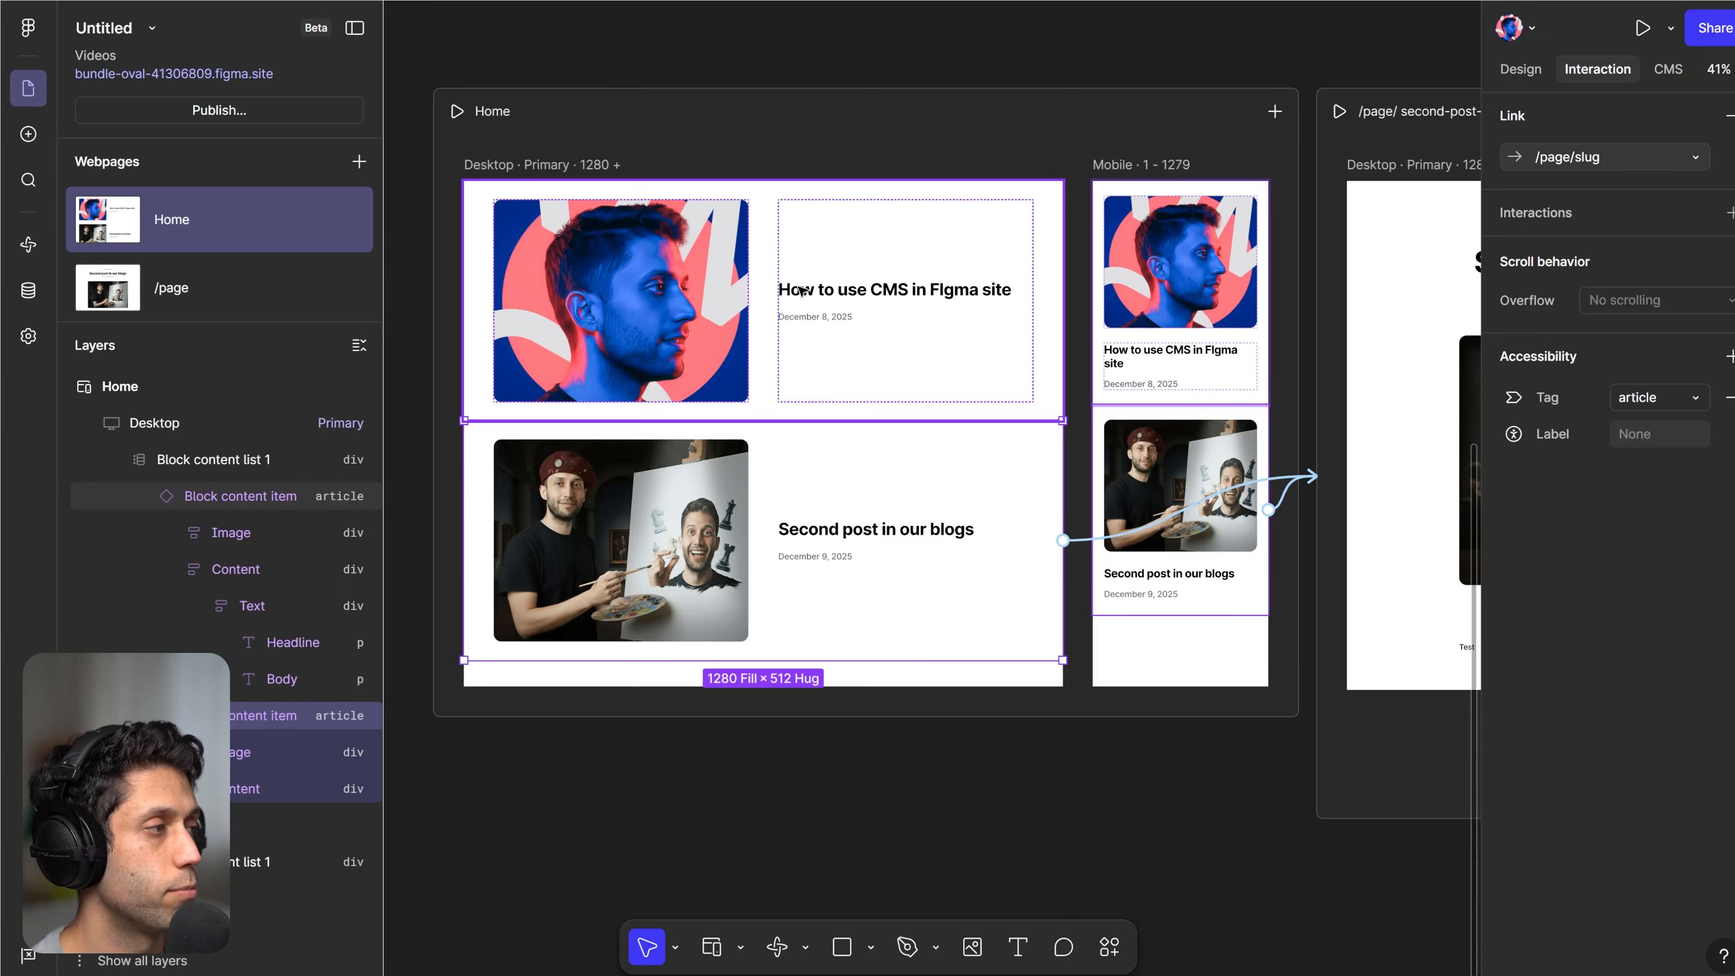
Preview the Home webpage, follow the first post's link, look through its article and close the preview.
{"action": "left_click", "coordinate": [457, 110]}
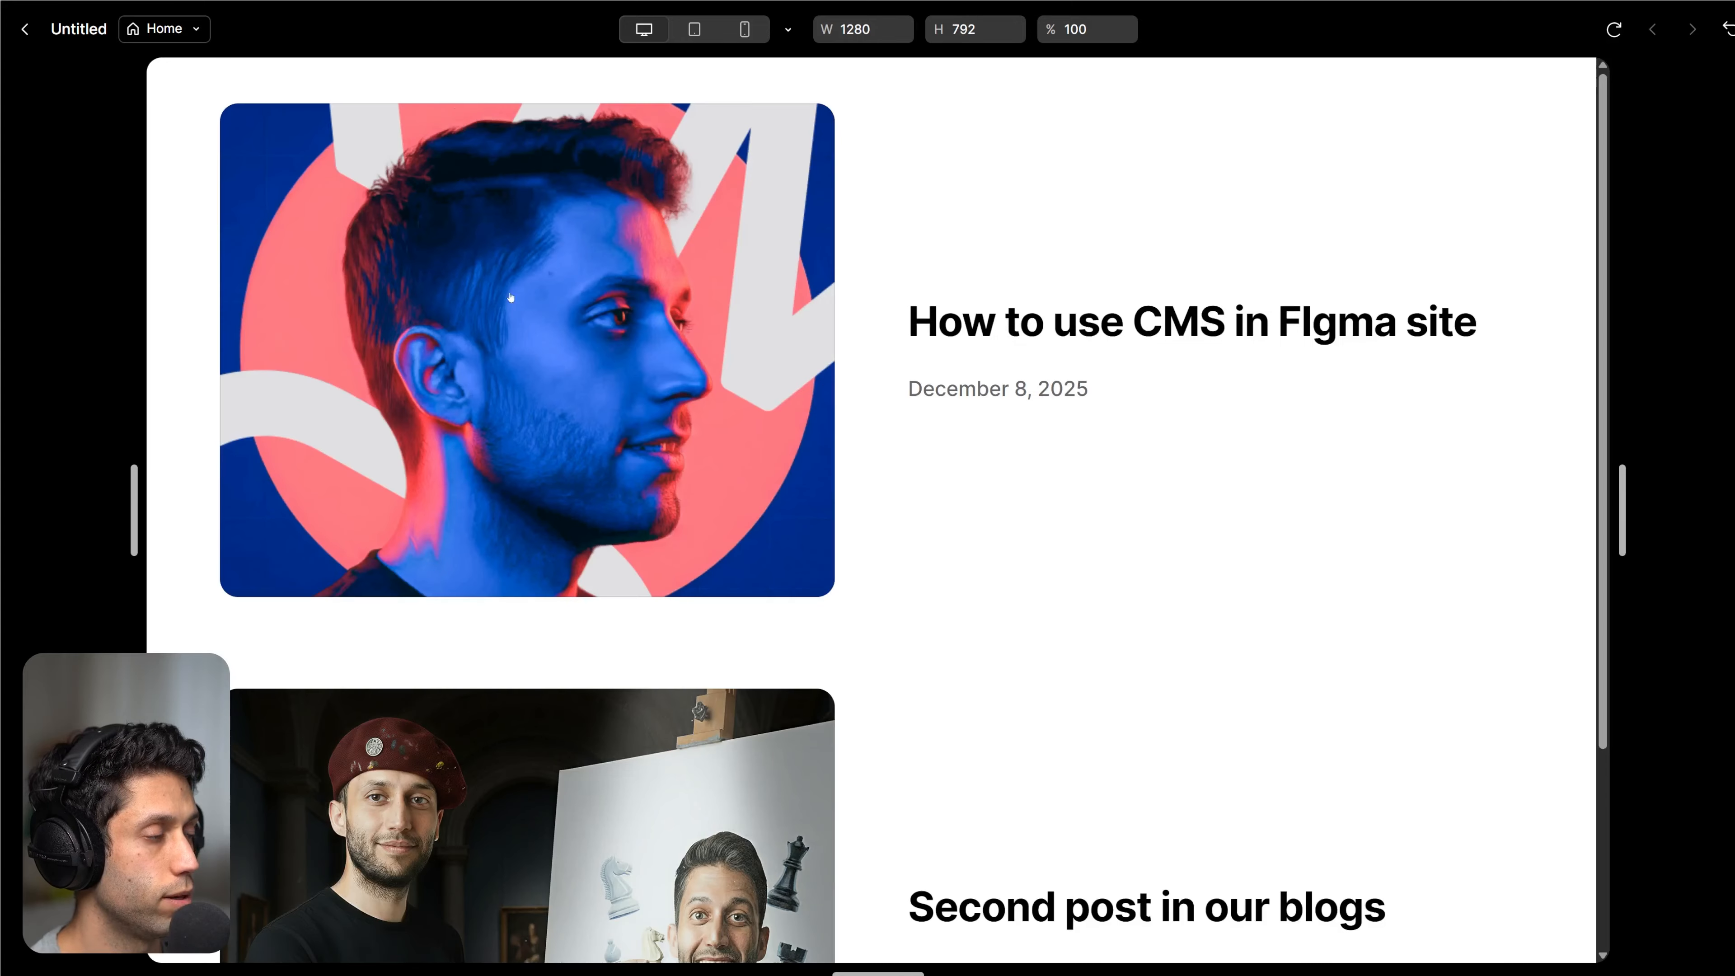
{"action": "scroll", "coordinate": [788, 451], "scroll_direction": "down", "scroll_amount": 4}
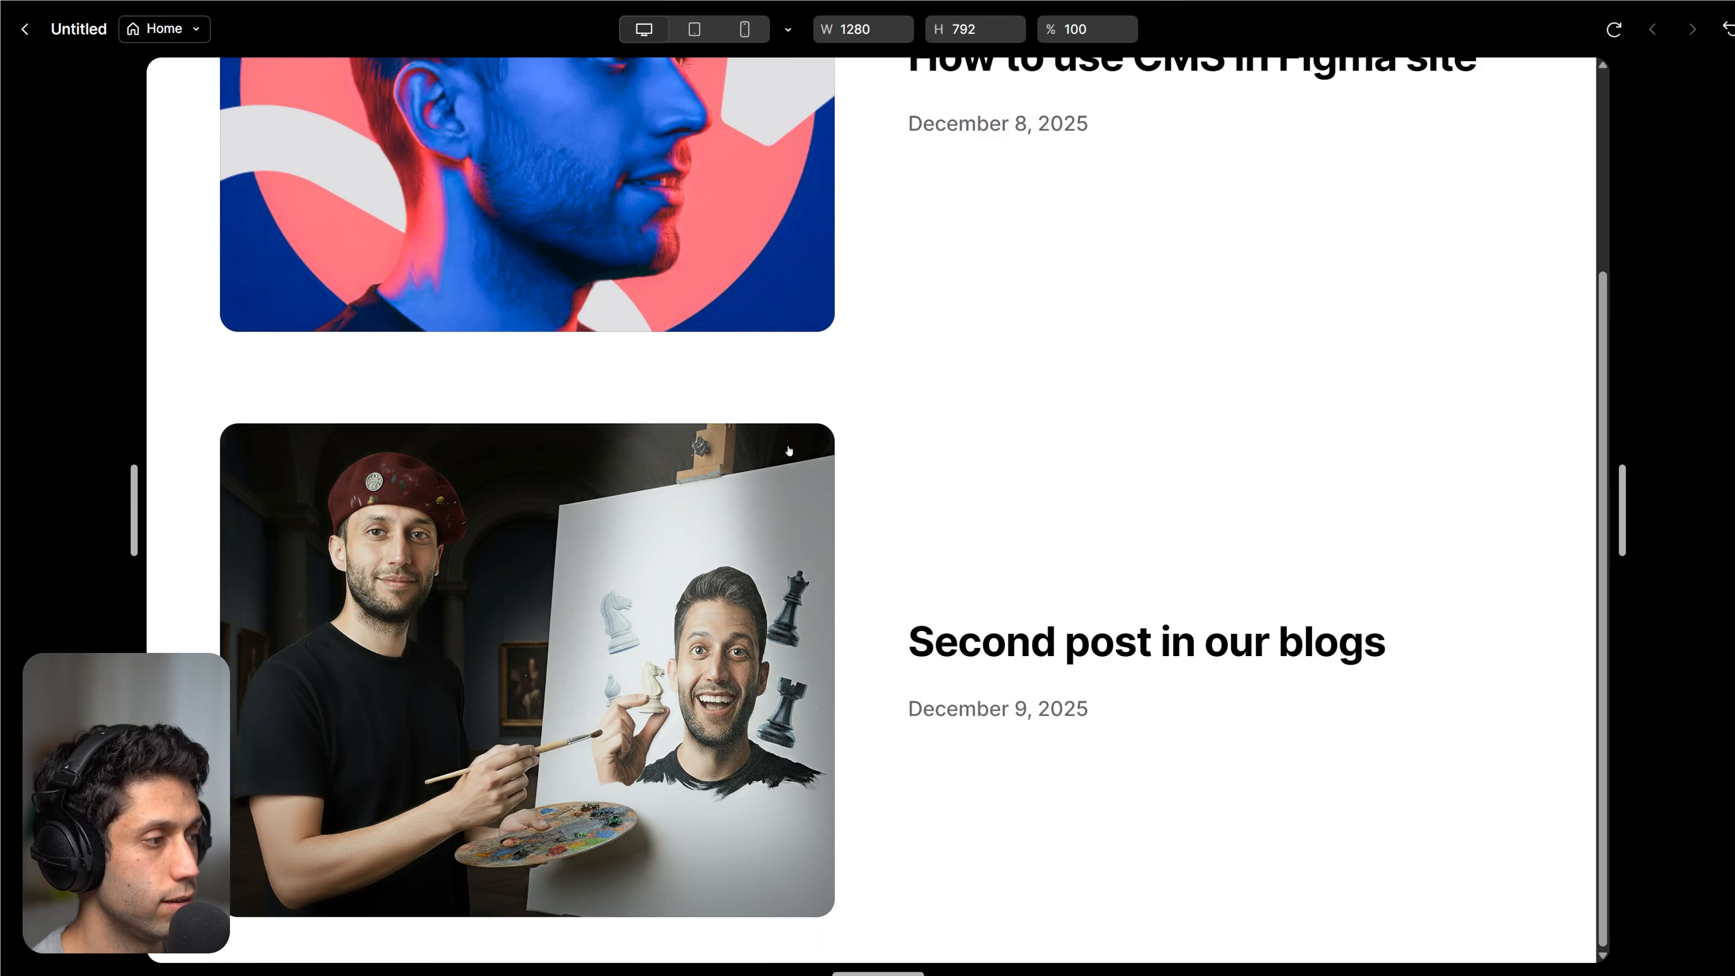
{"action": "scroll", "coordinate": [744, 623], "scroll_direction": "up", "scroll_amount": 4}
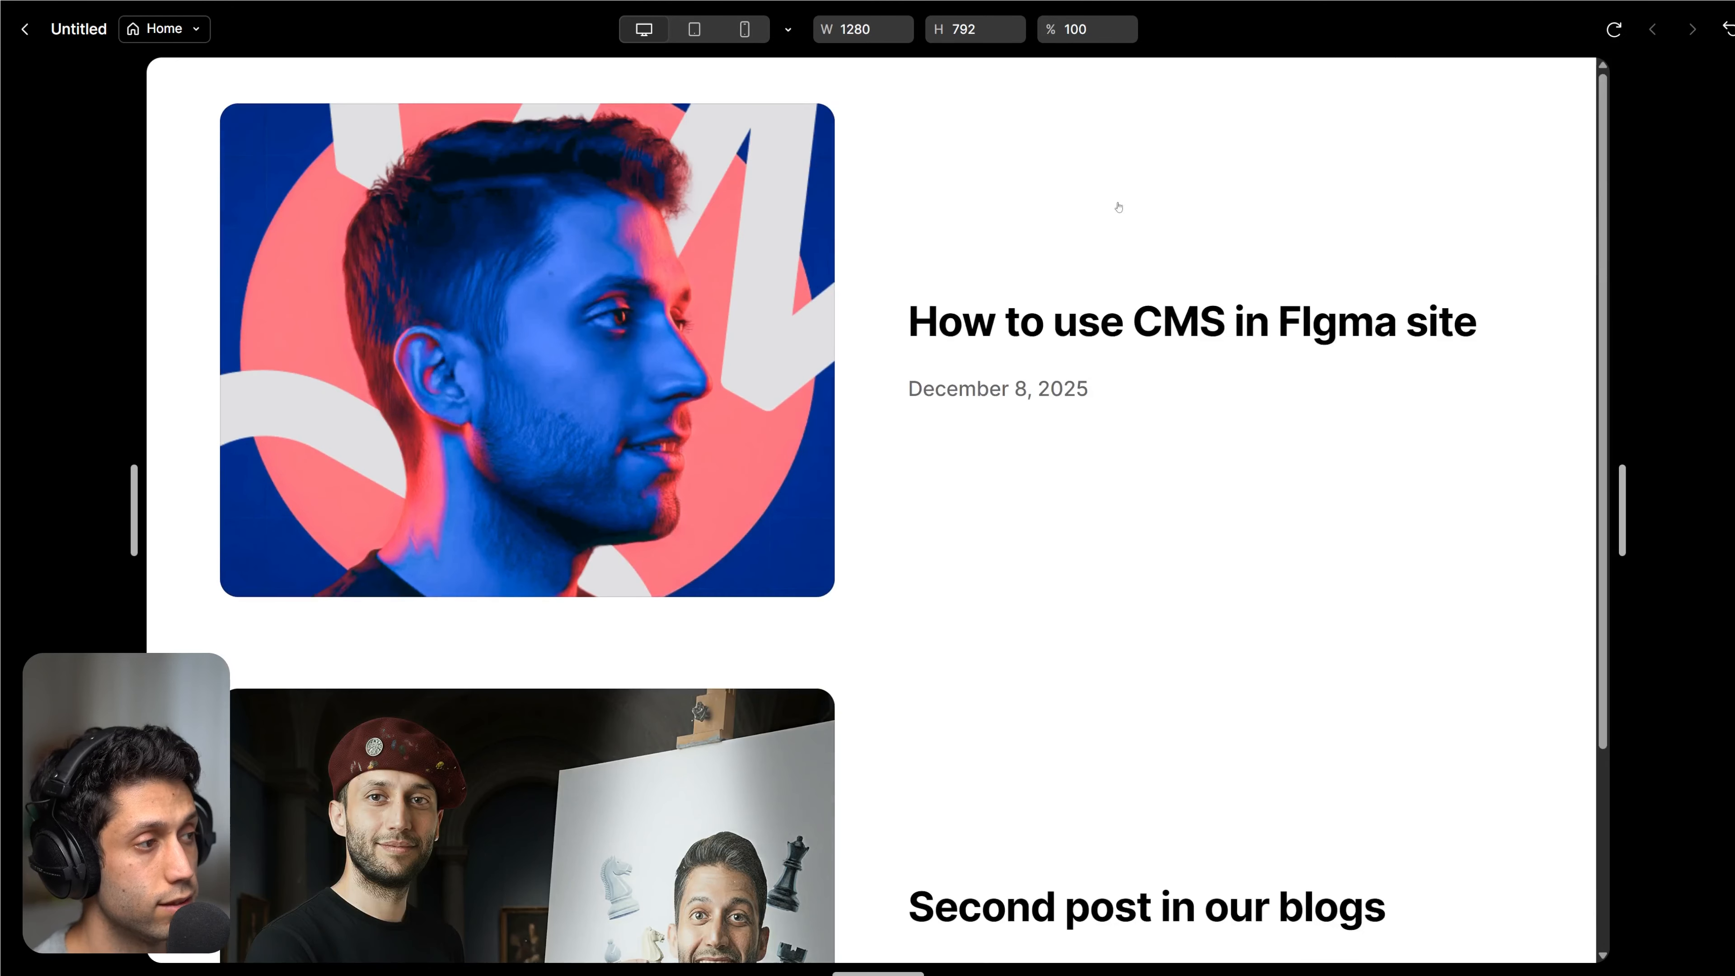
{"action": "left_click", "coordinate": [1200, 302]}
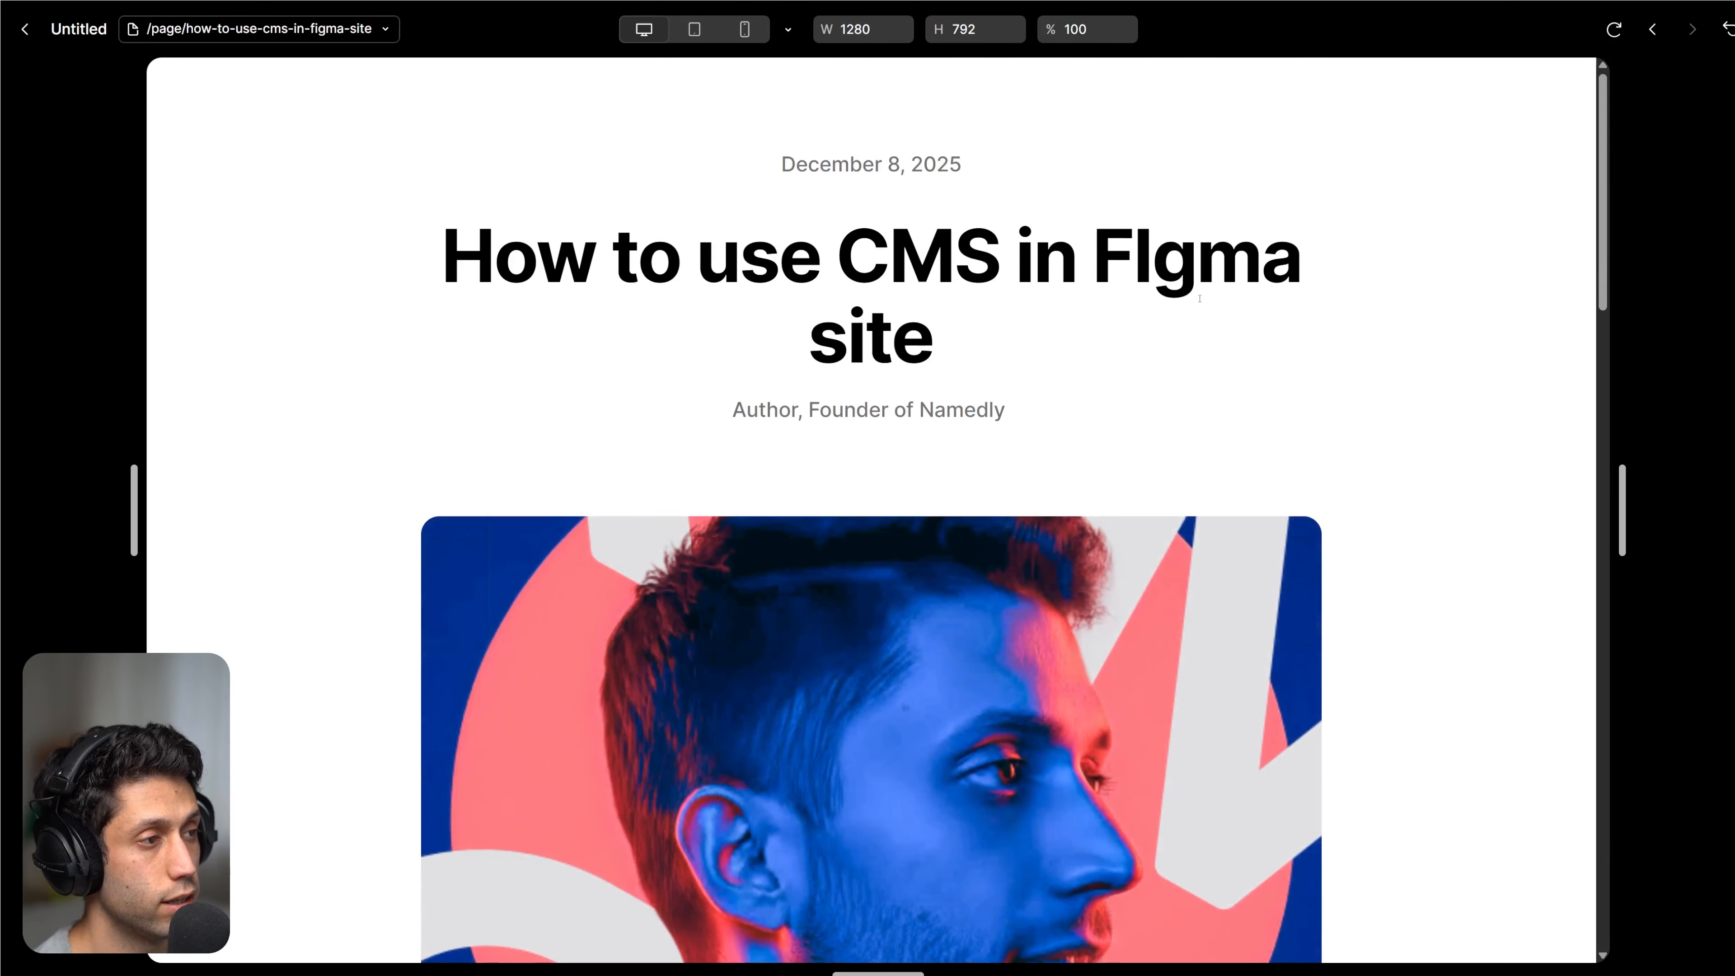
{"action": "scroll", "coordinate": [1219, 300], "scroll_direction": "down", "scroll_amount": 15}
{"action": "scroll", "coordinate": [1215, 314], "scroll_direction": "down", "scroll_amount": 12}
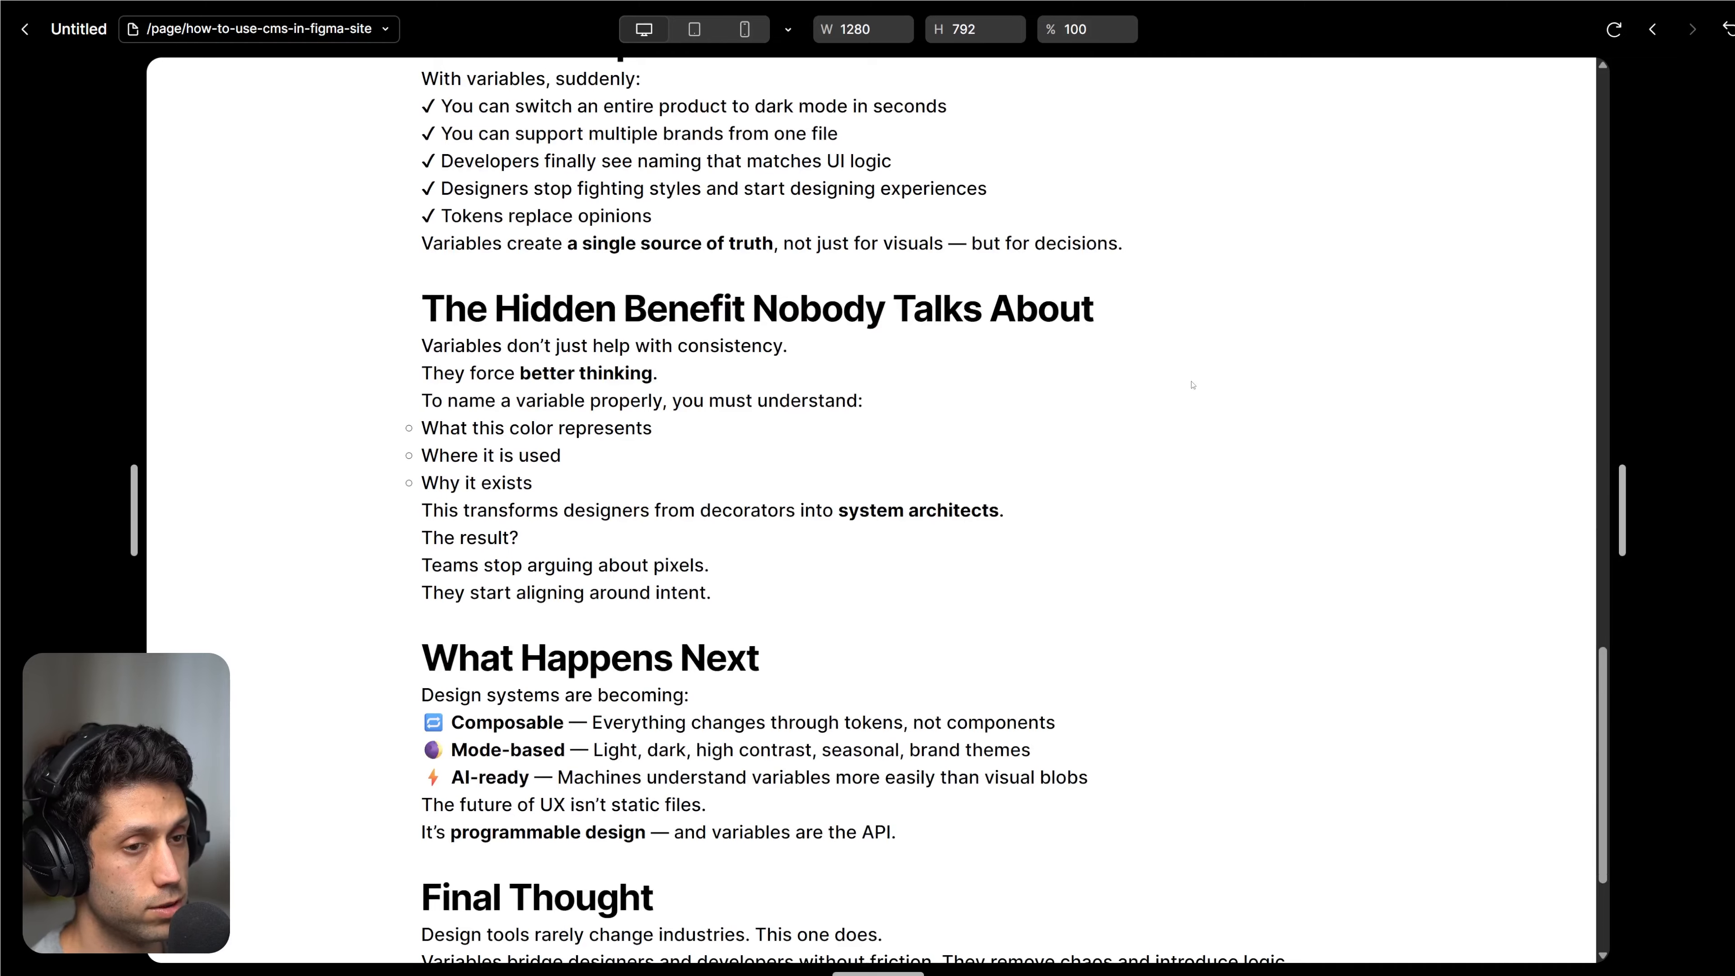
{"action": "scroll", "coordinate": [1192, 385], "scroll_direction": "up", "scroll_amount": 20}
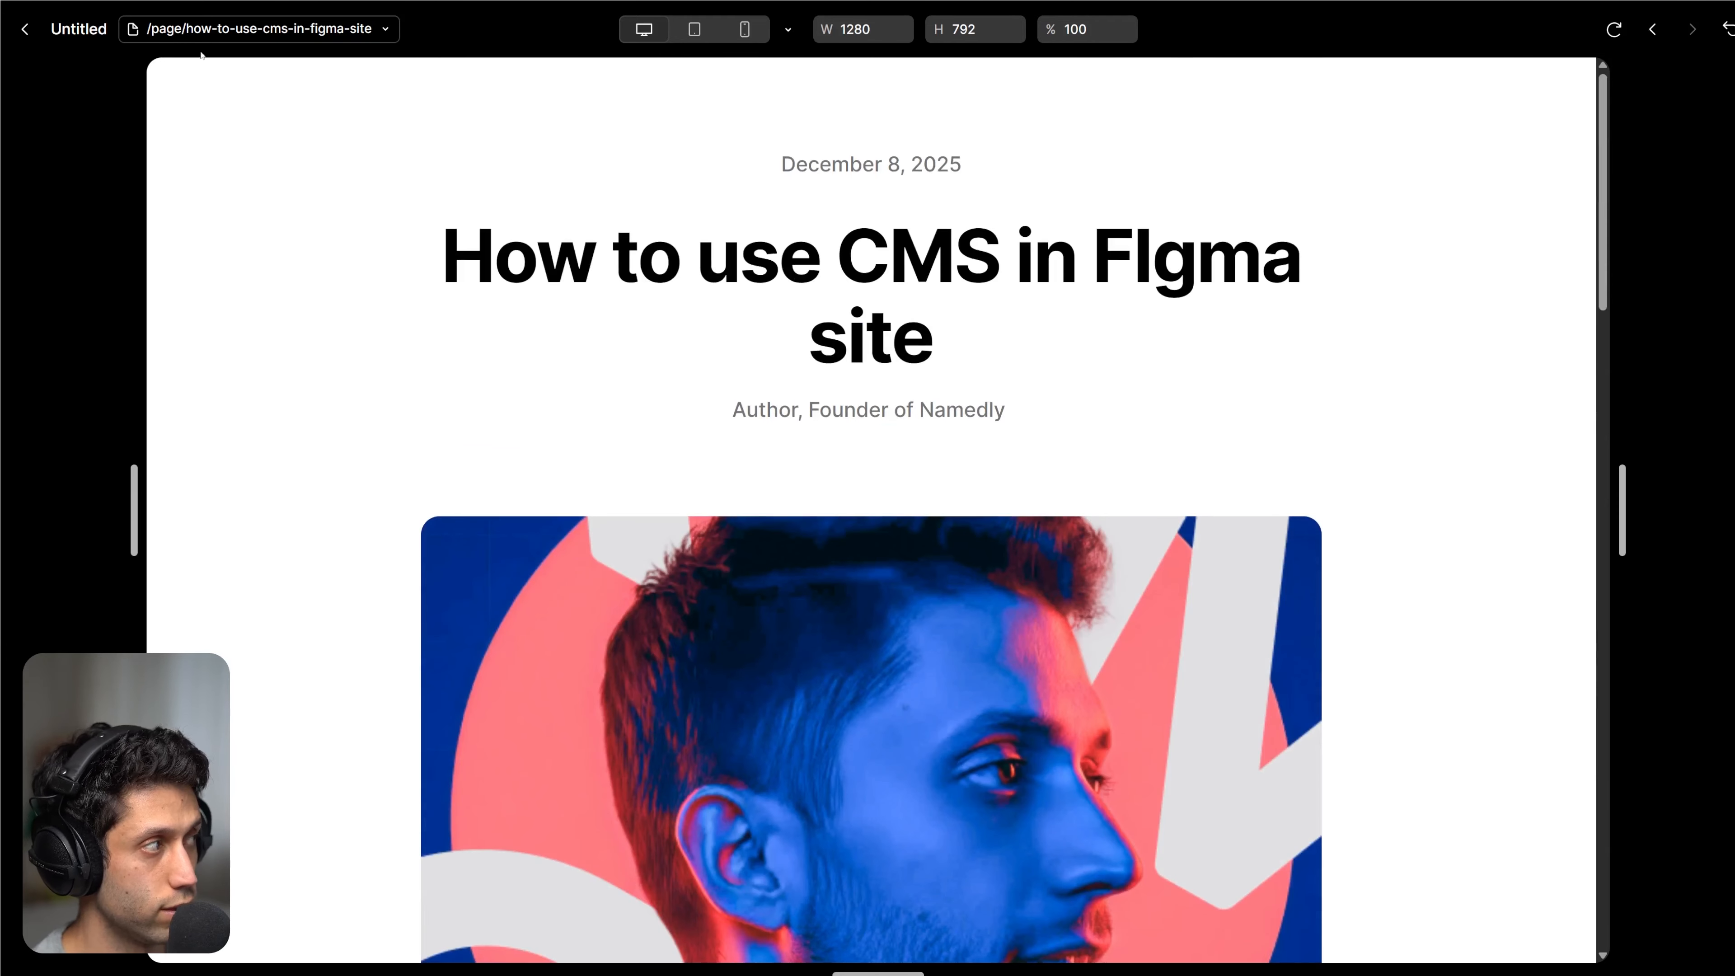
{"action": "left_click", "coordinate": [24, 29]}
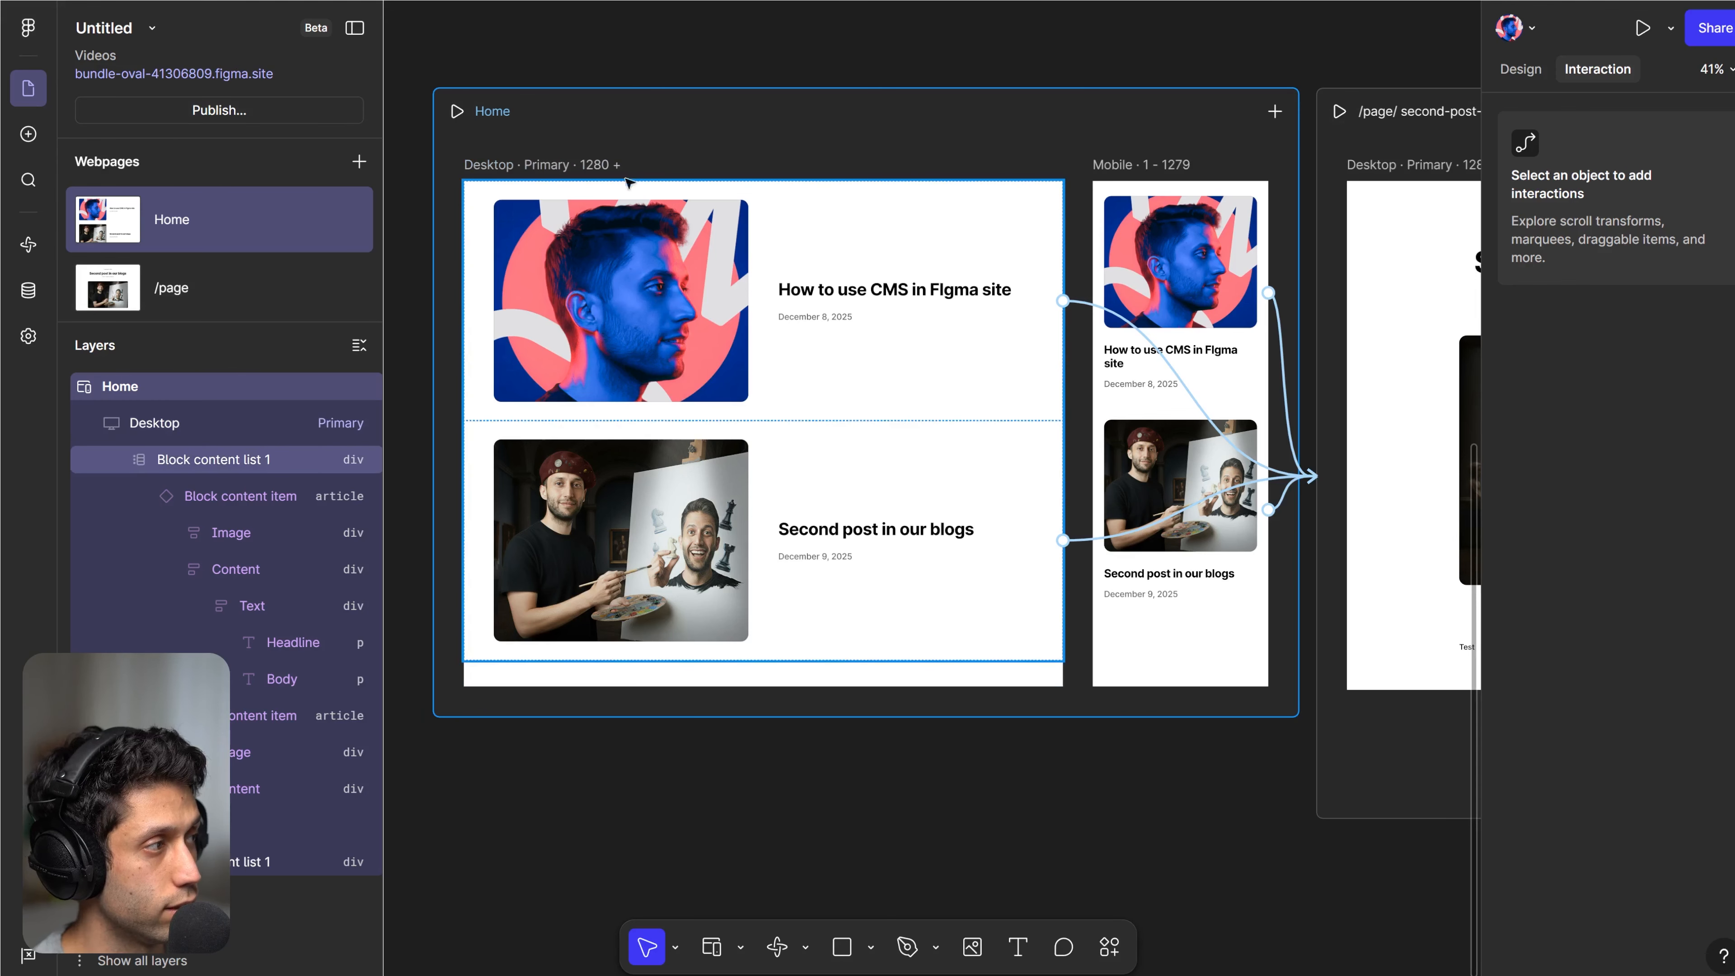
Publish the site update and open the live site at bundle-oval-41306809.figma.site.
{"action": "left_click", "coordinate": [218, 110]}
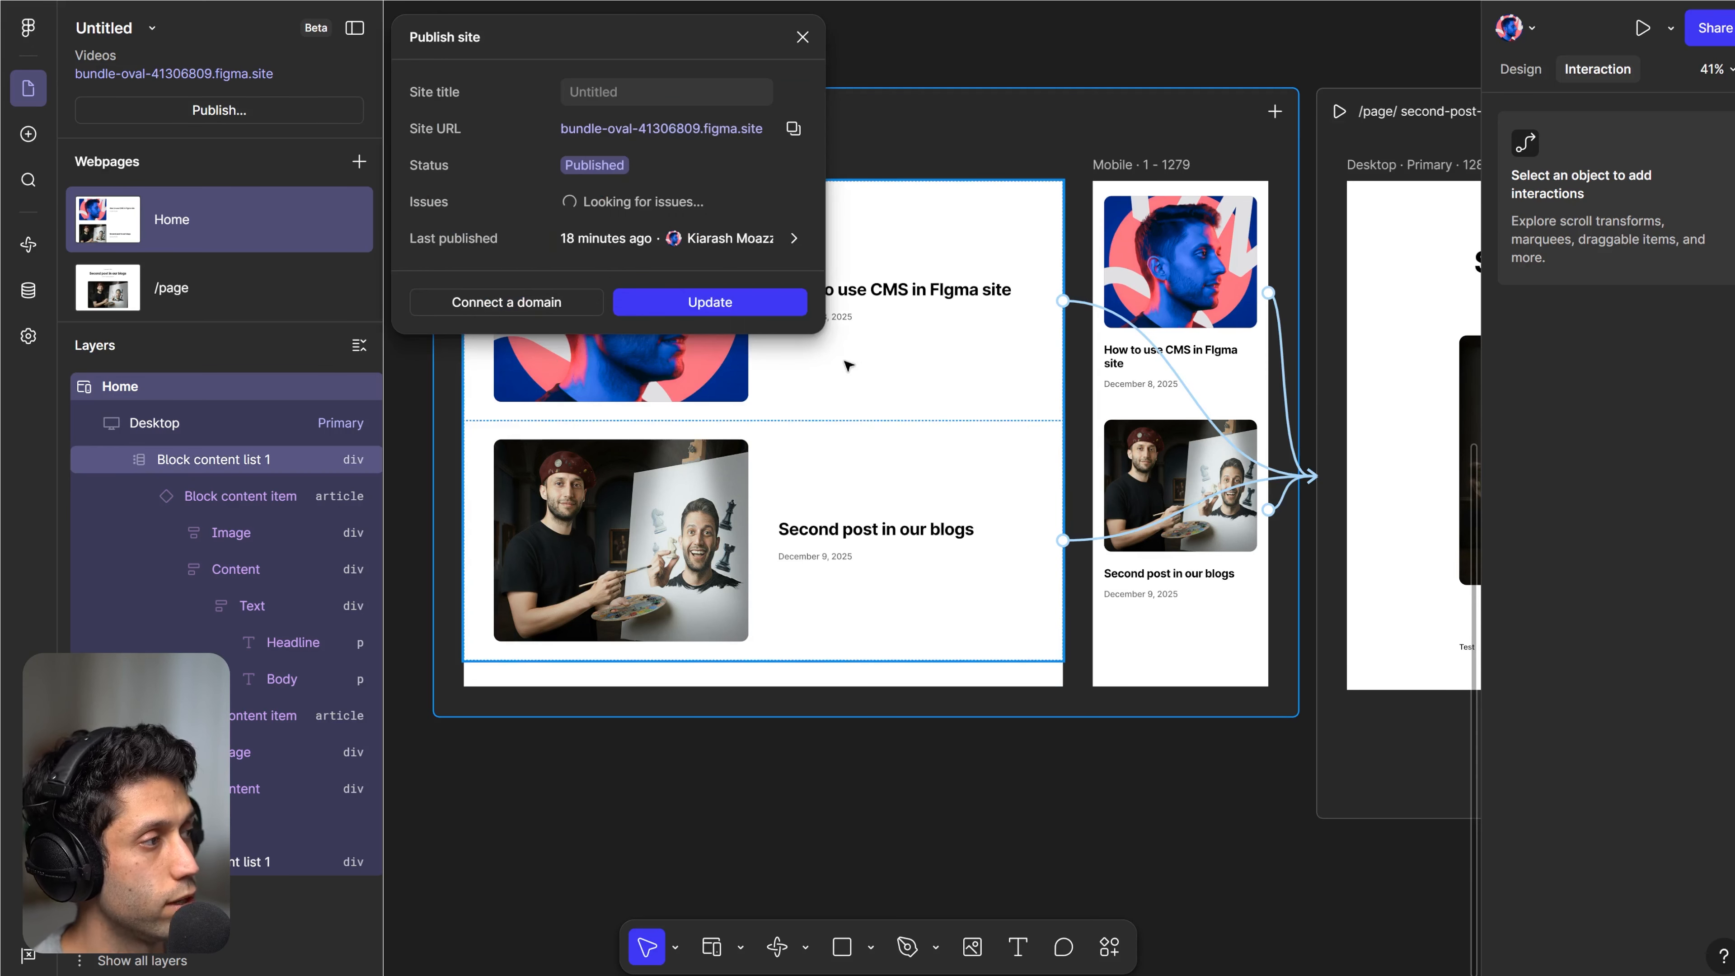
{"action": "left_click", "coordinate": [724, 302]}
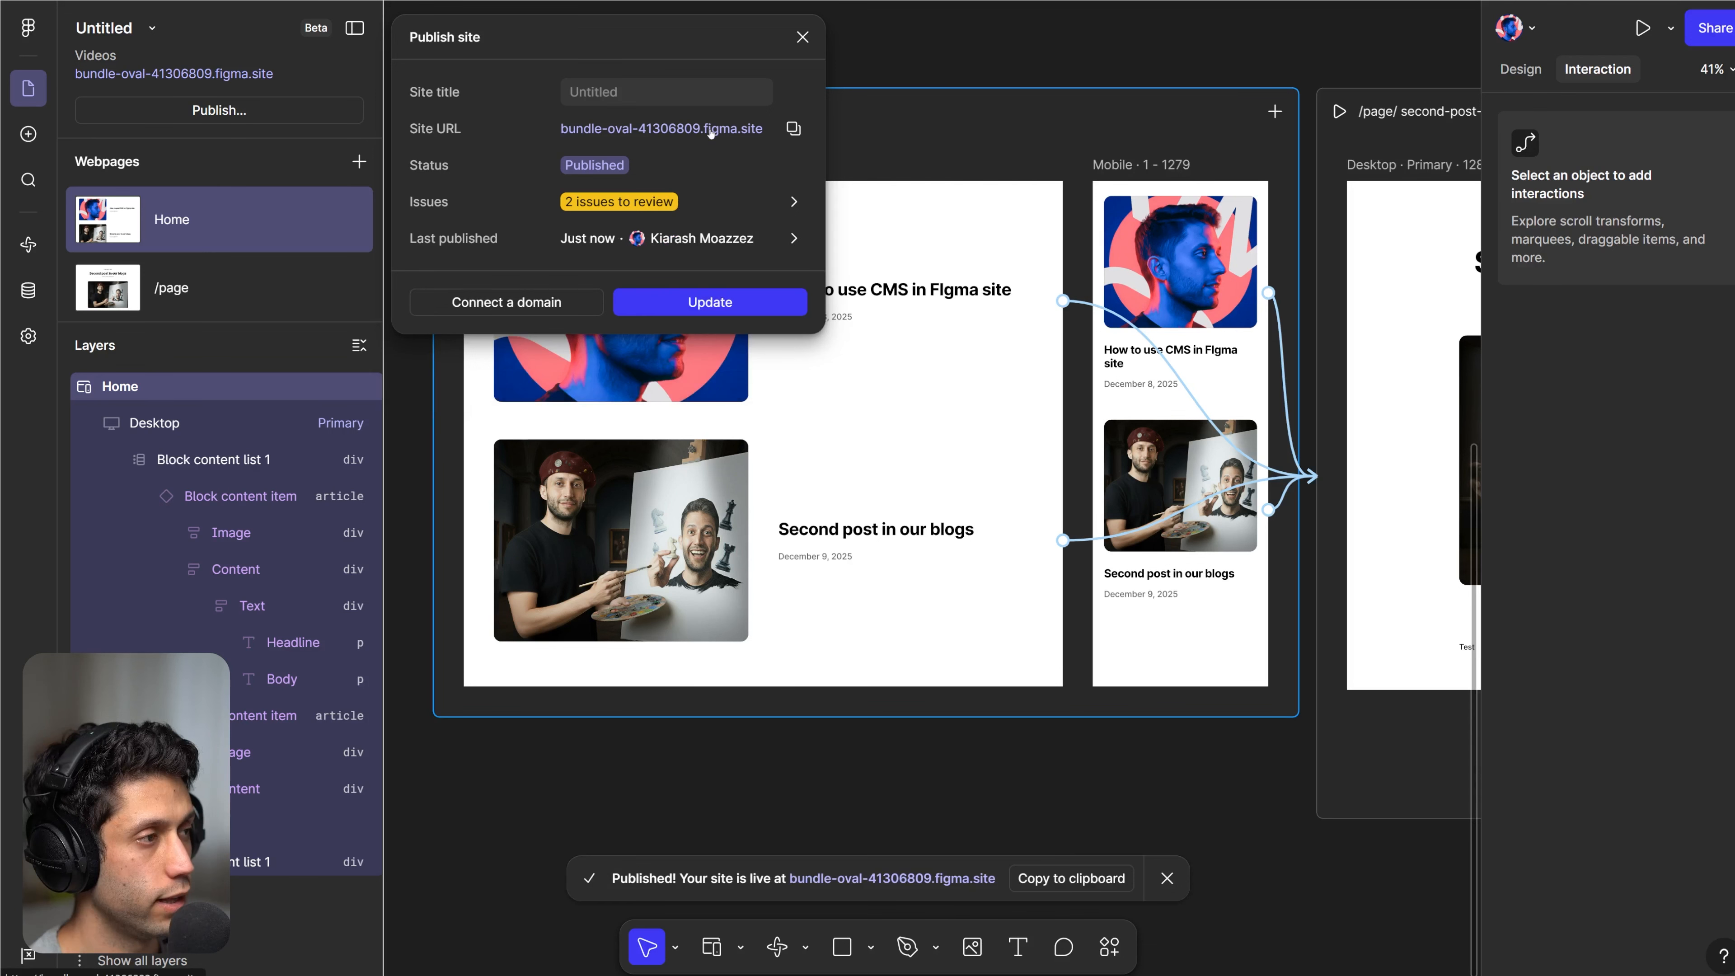
{"action": "left_click", "coordinate": [711, 131]}
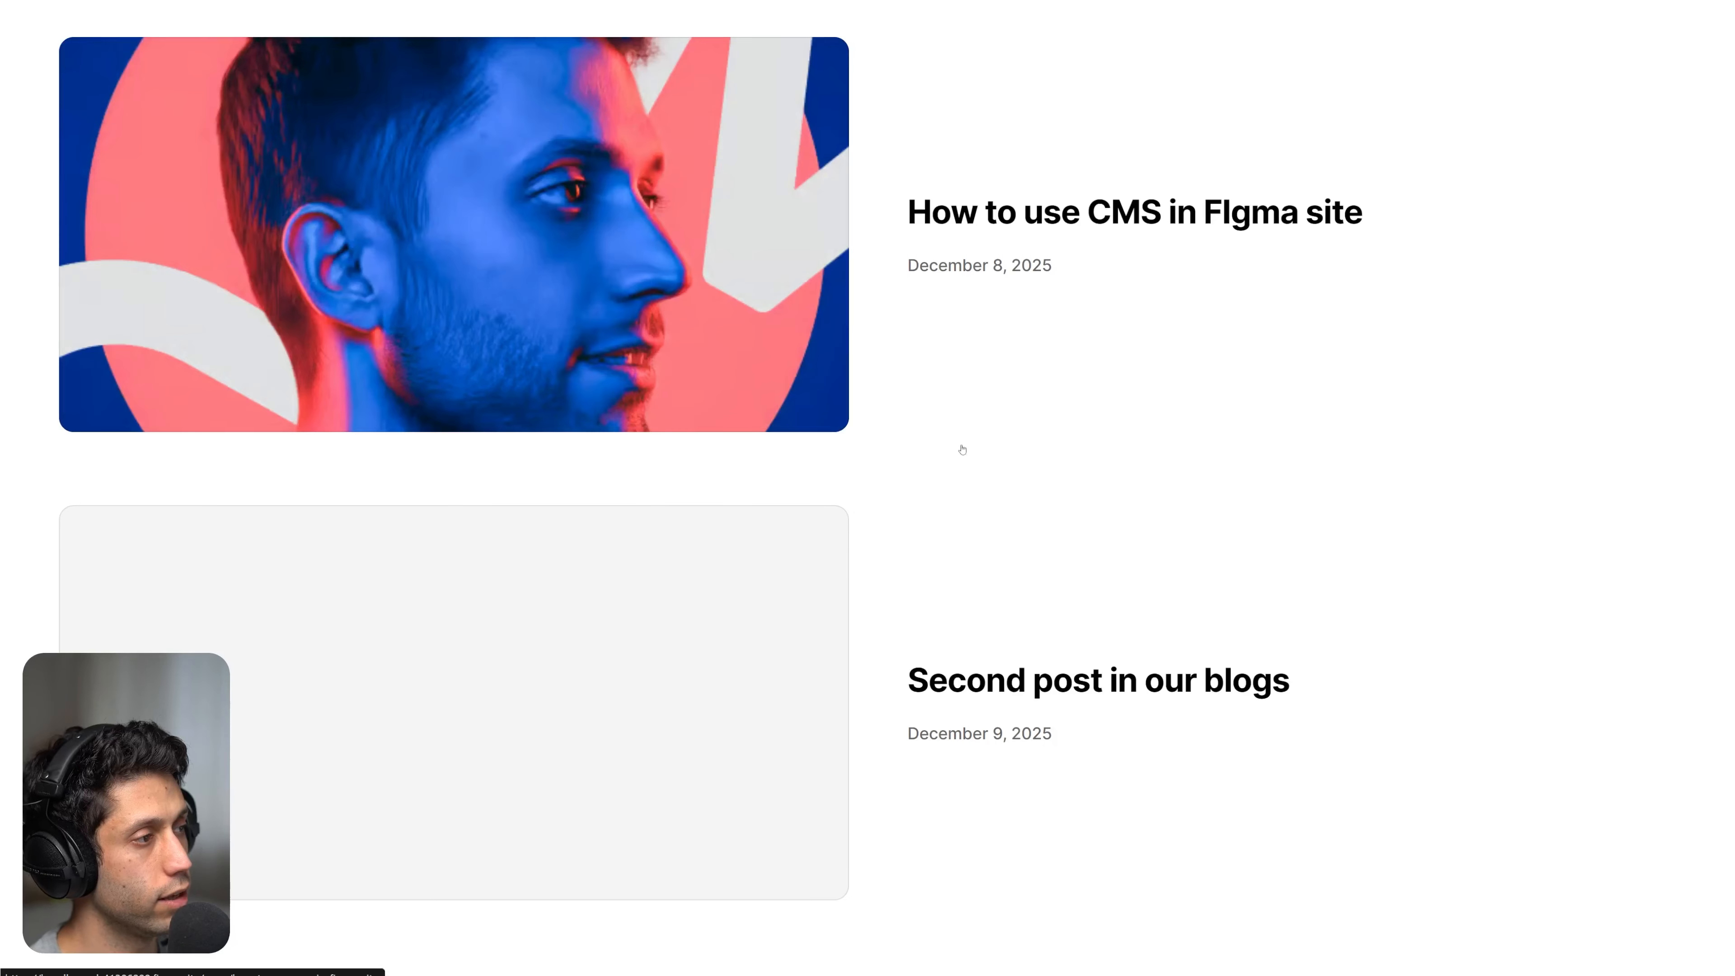
Open the second blog post on the live site and go back to the post list.
{"action": "left_click", "coordinate": [797, 623]}
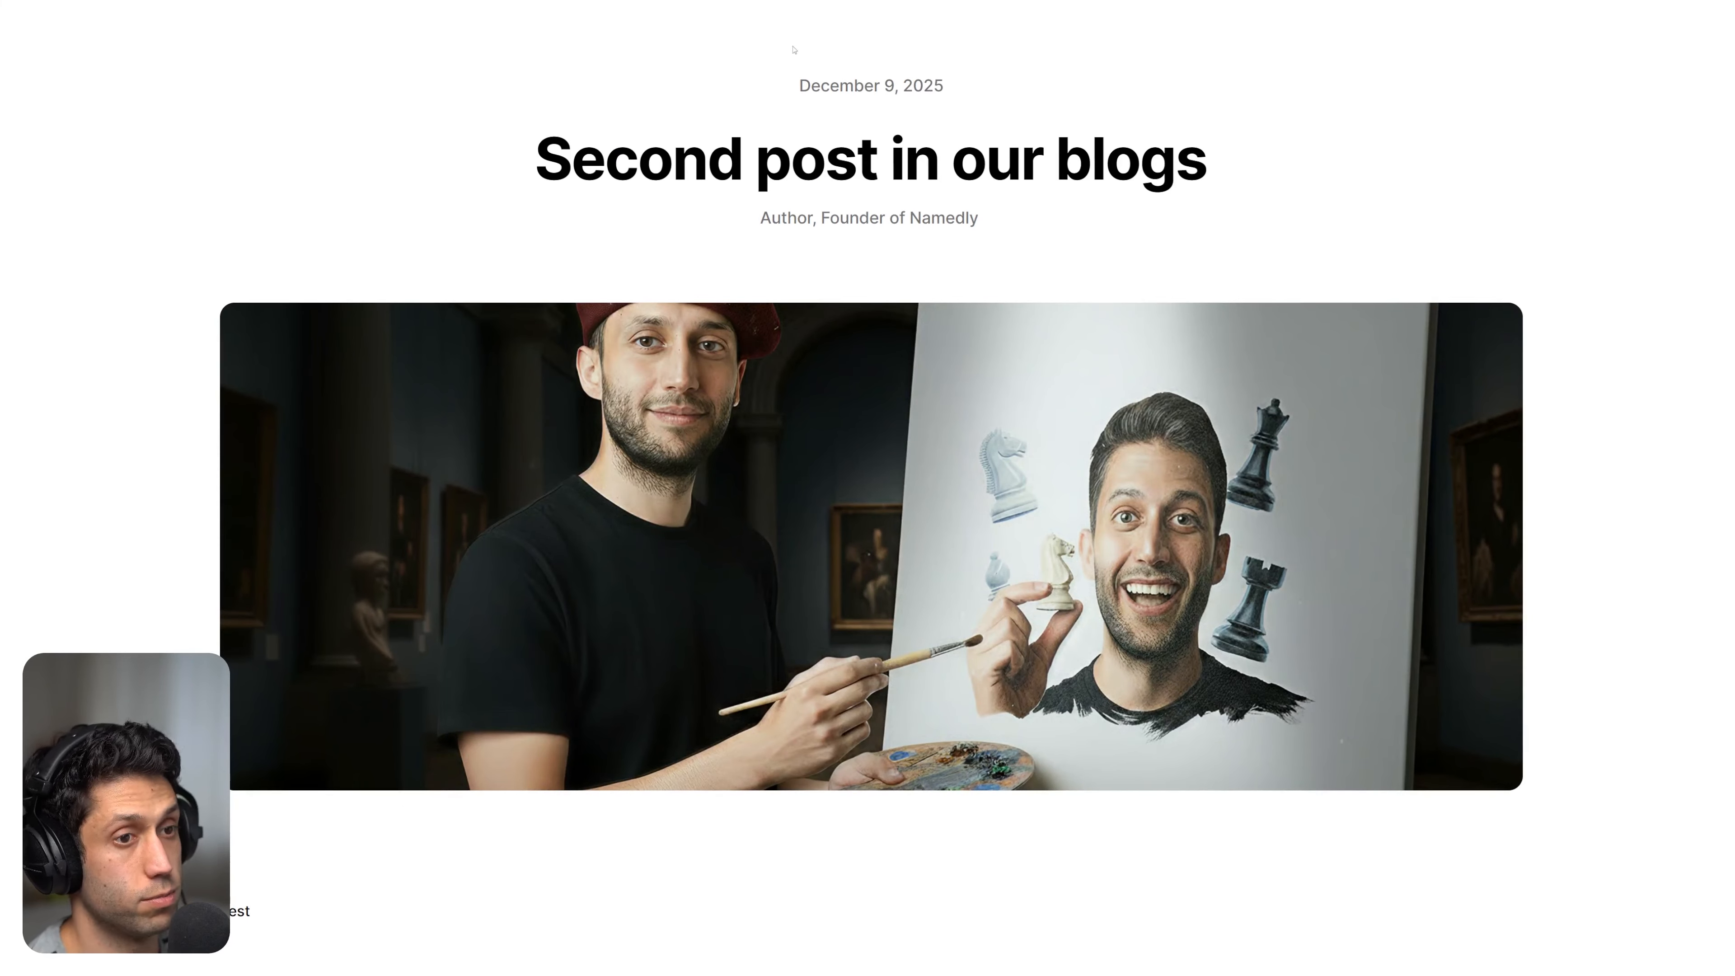
{"action": "key", "text": "F11"}
{"action": "left_click", "coordinate": [20, 58]}
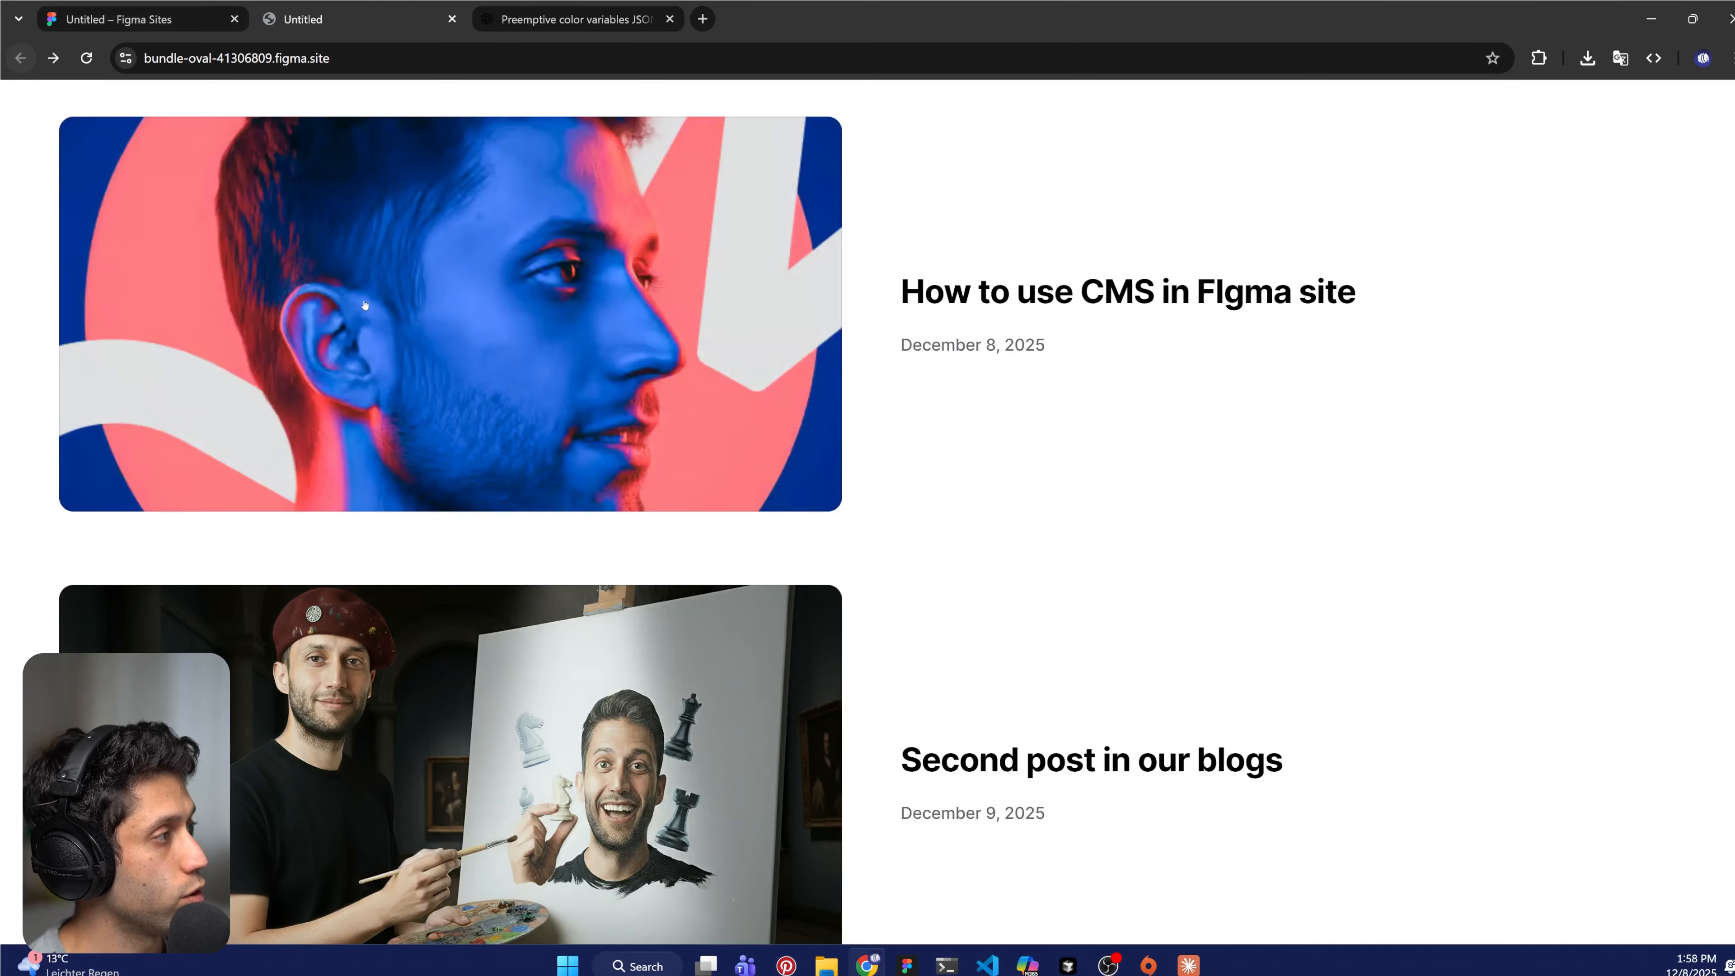
Switch back to the Figma Sites editor and display the how-to-use-cms-in-figma-site item in the /page webpage.
{"action": "left_click", "coordinate": [136, 19]}
{"action": "left_click", "coordinate": [1045, 140]}
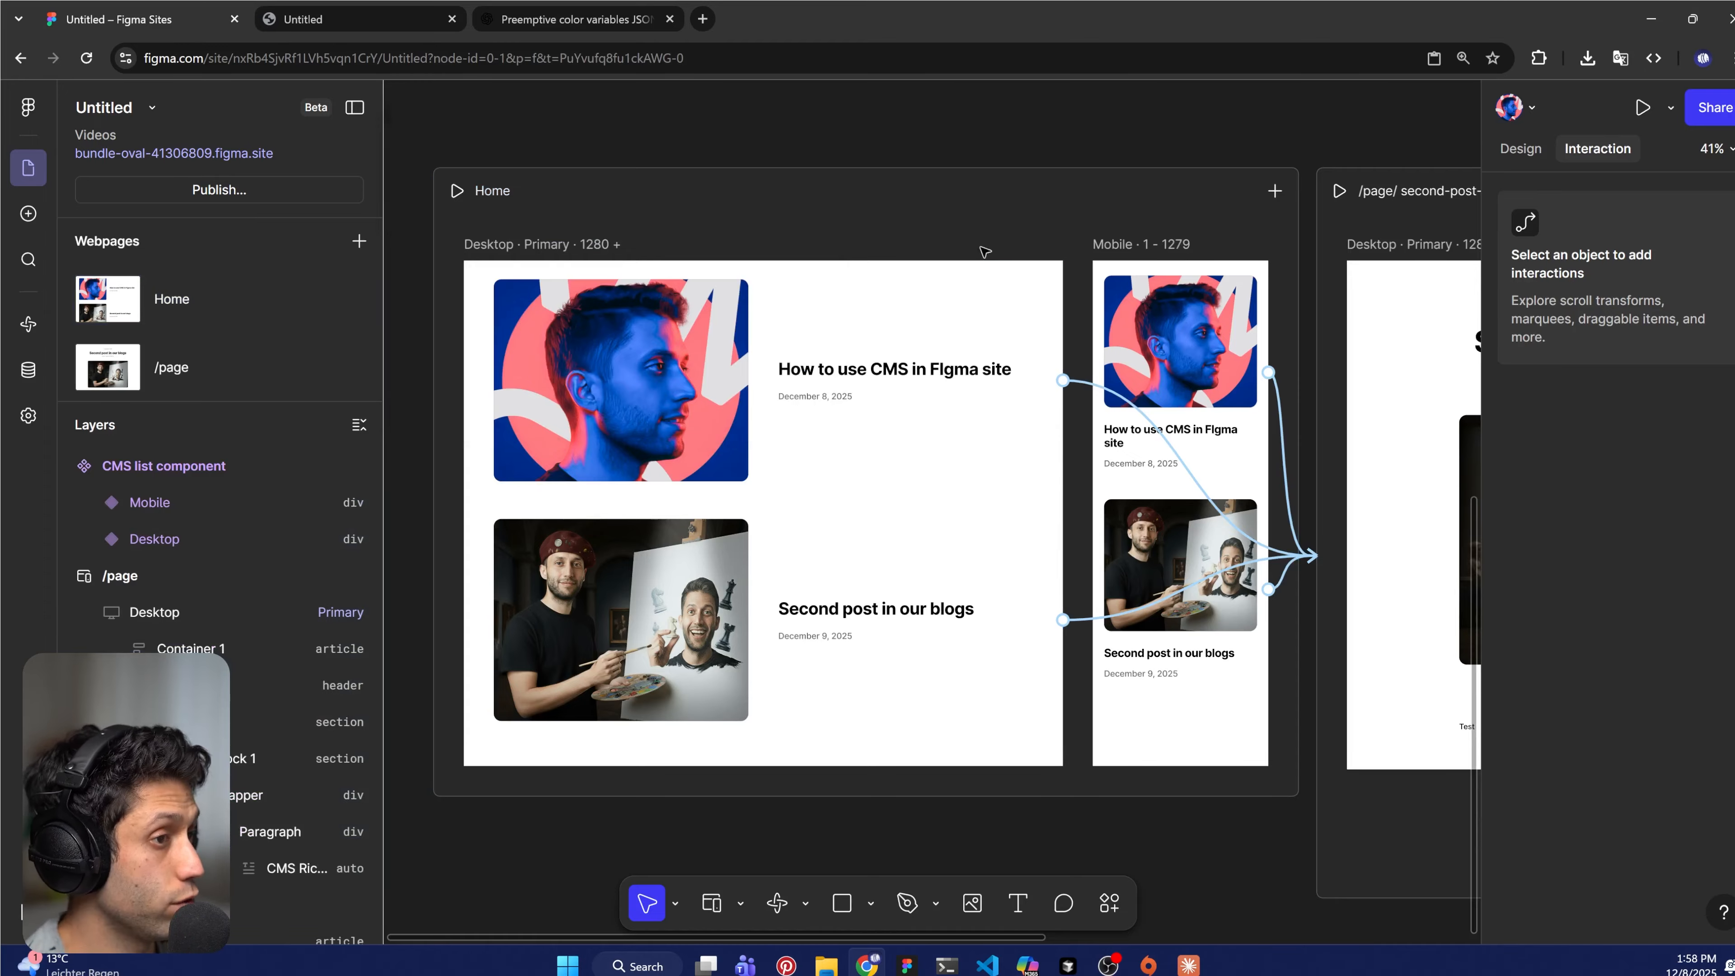
{"action": "scroll", "coordinate": [882, 372], "scroll_direction": "down", "scroll_amount": 3}
{"action": "scroll", "coordinate": [1206, 451], "scroll_direction": "up", "scroll_amount": 3}
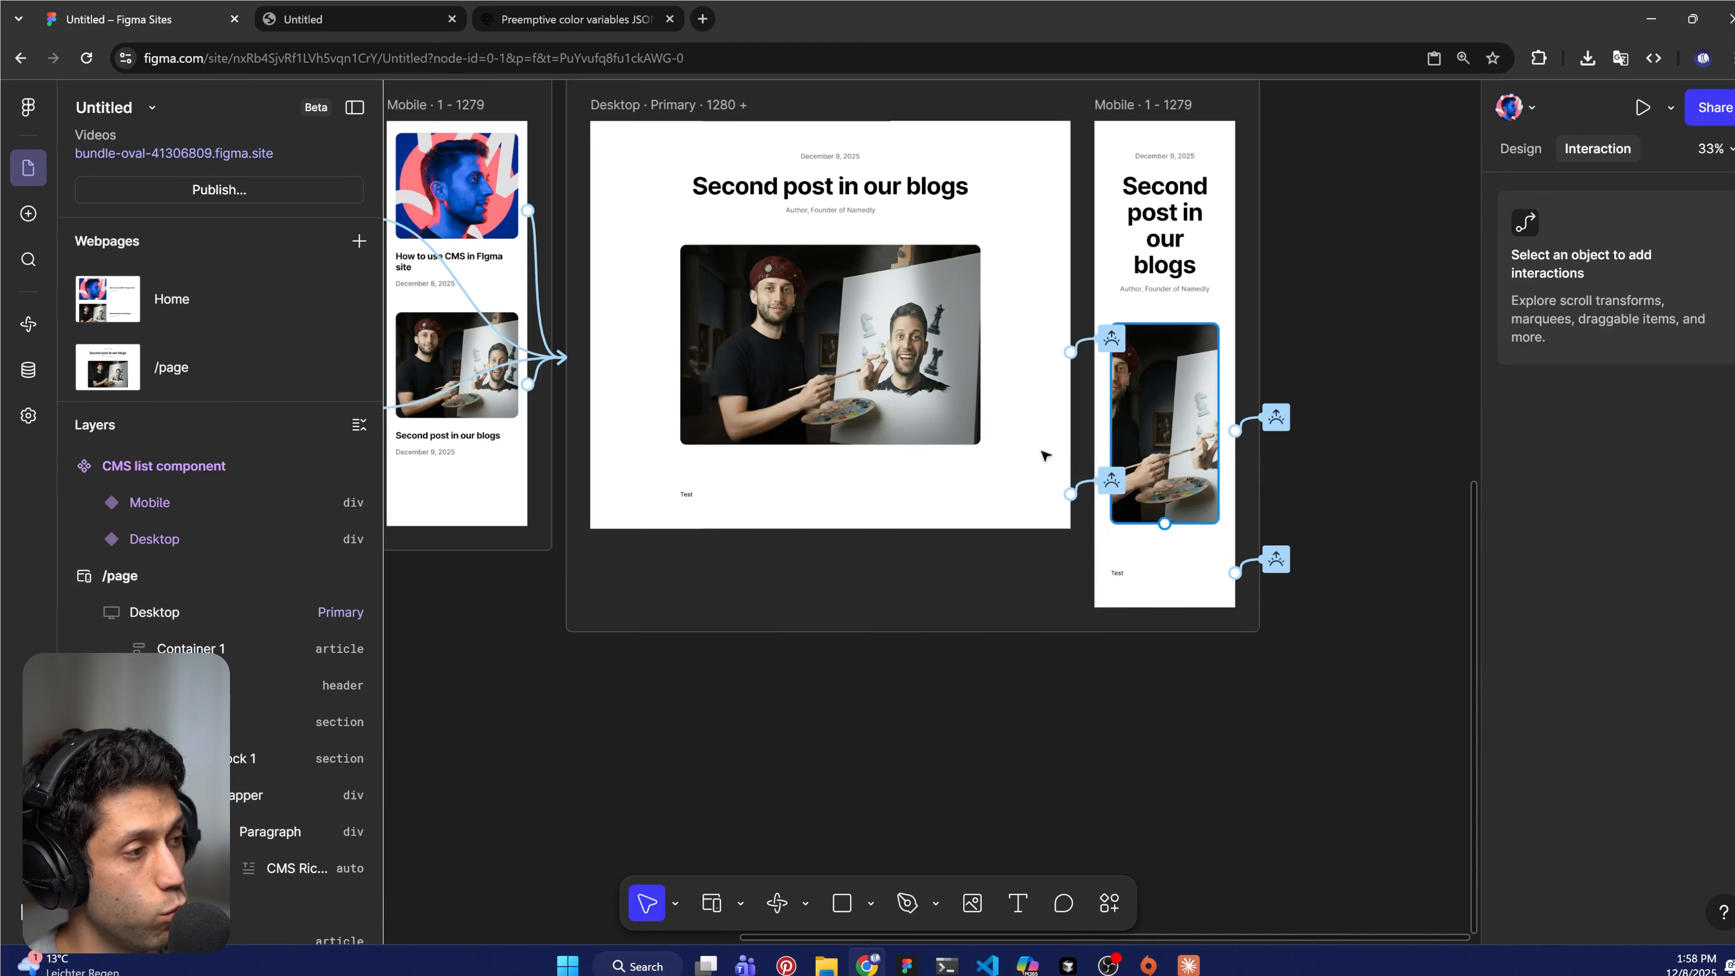
{"action": "left_click", "coordinate": [745, 108]}
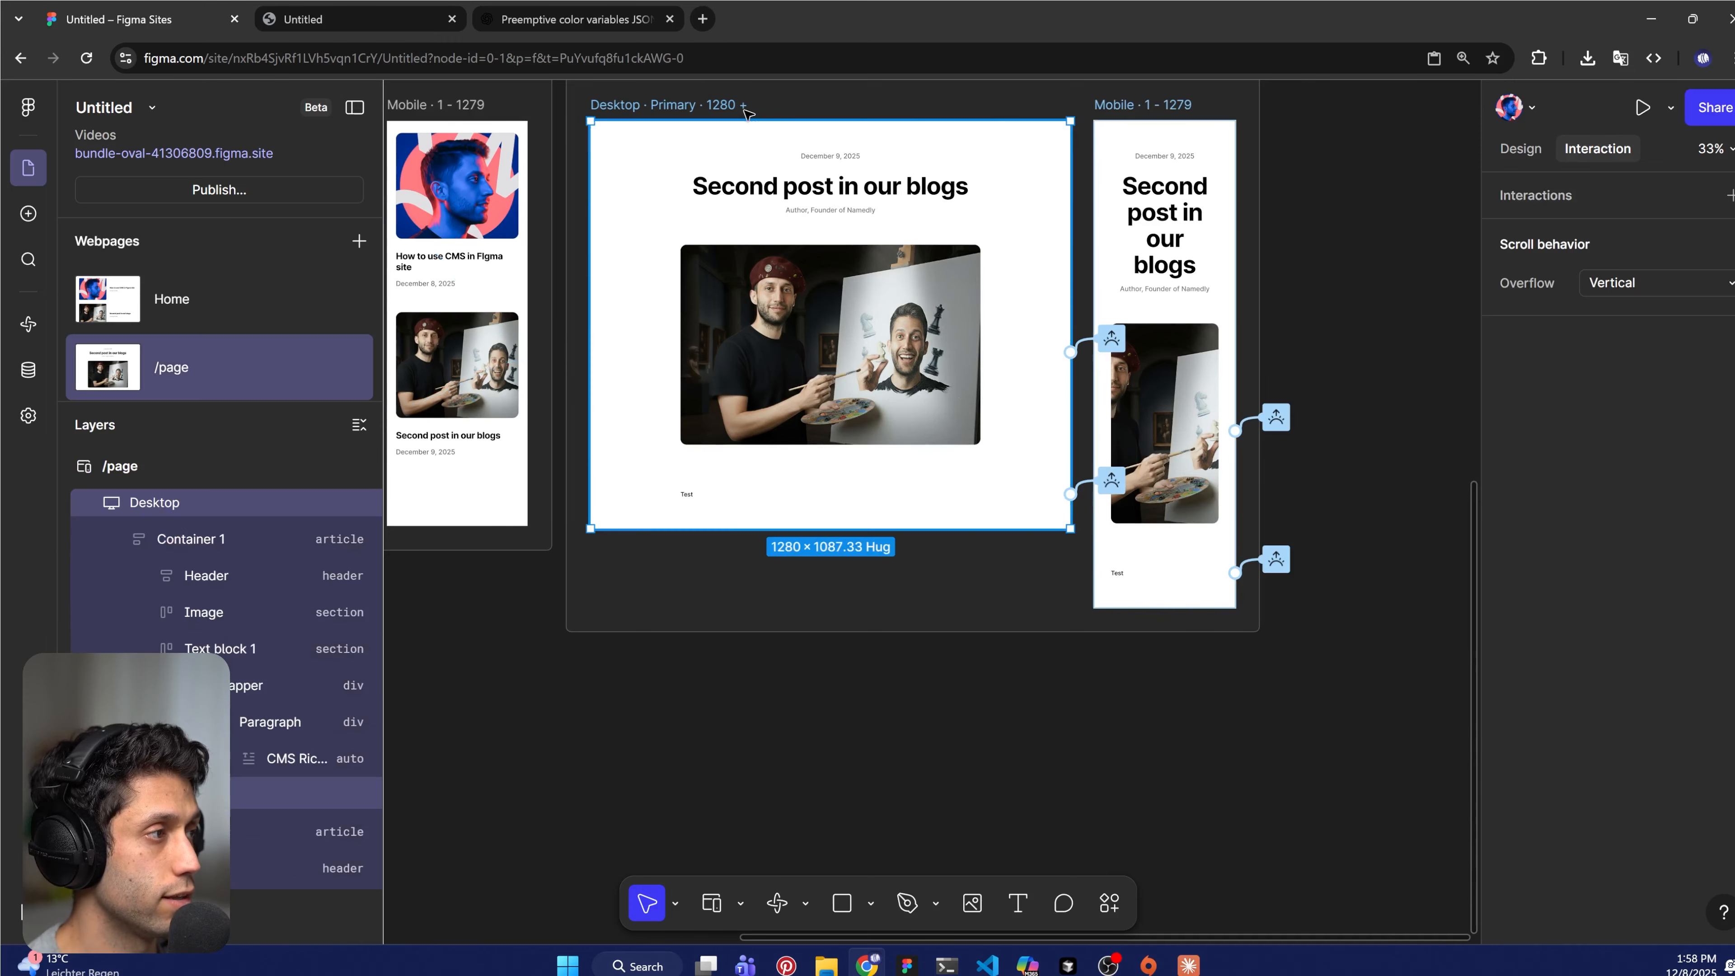
{"action": "scroll", "coordinate": [752, 151], "scroll_direction": "up", "scroll_amount": 5}
{"action": "left_click", "coordinate": [743, 311]}
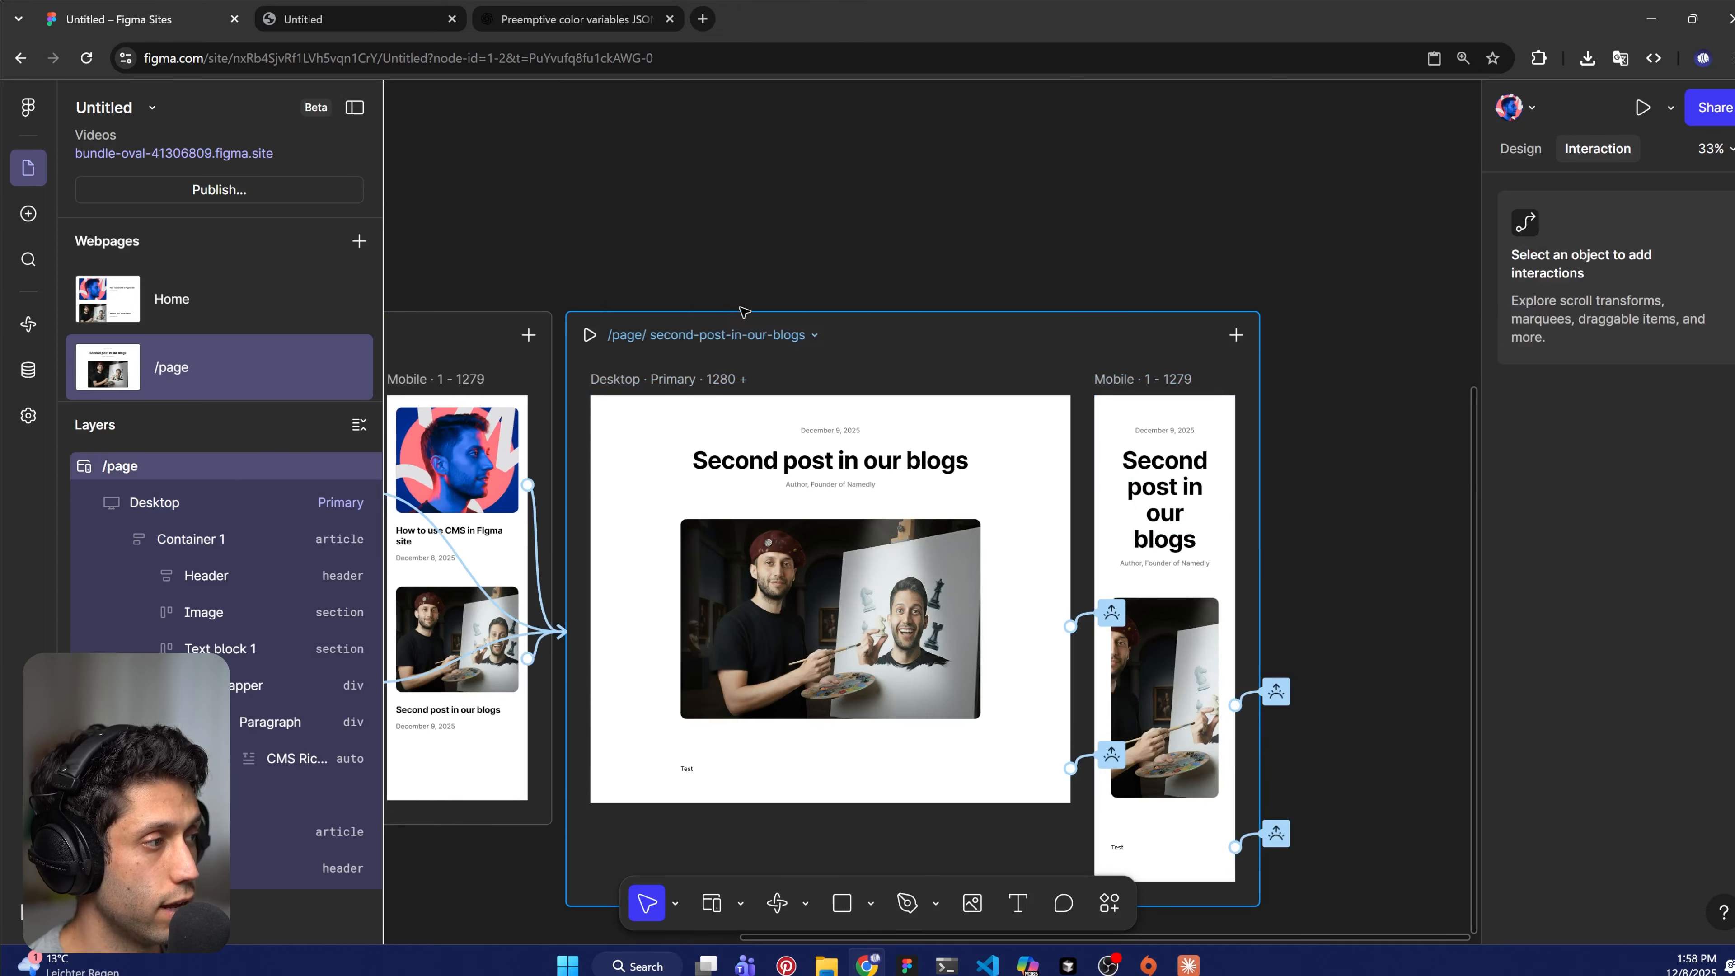
{"action": "left_click", "coordinate": [760, 334]}
{"action": "left_click", "coordinate": [778, 375]}
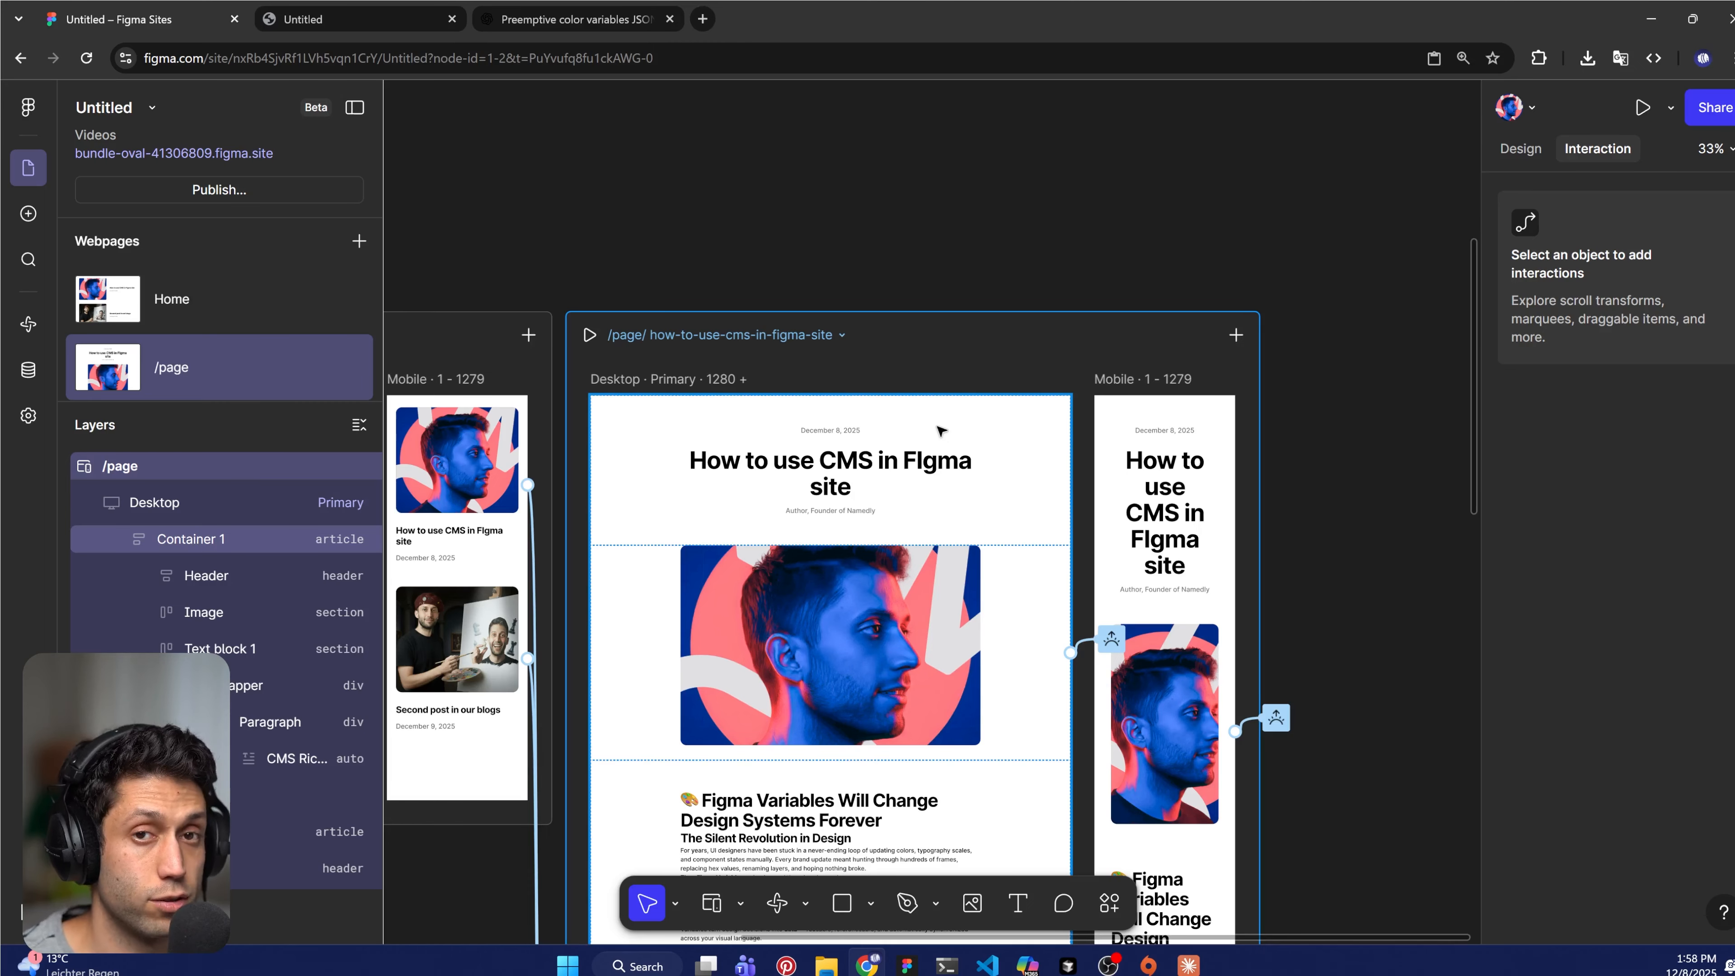
Change the fill of the article headline in the /page desktop layout to blue 0000E6.
{"action": "scroll", "coordinate": [861, 546], "scroll_direction": "up", "scroll_amount": 3}
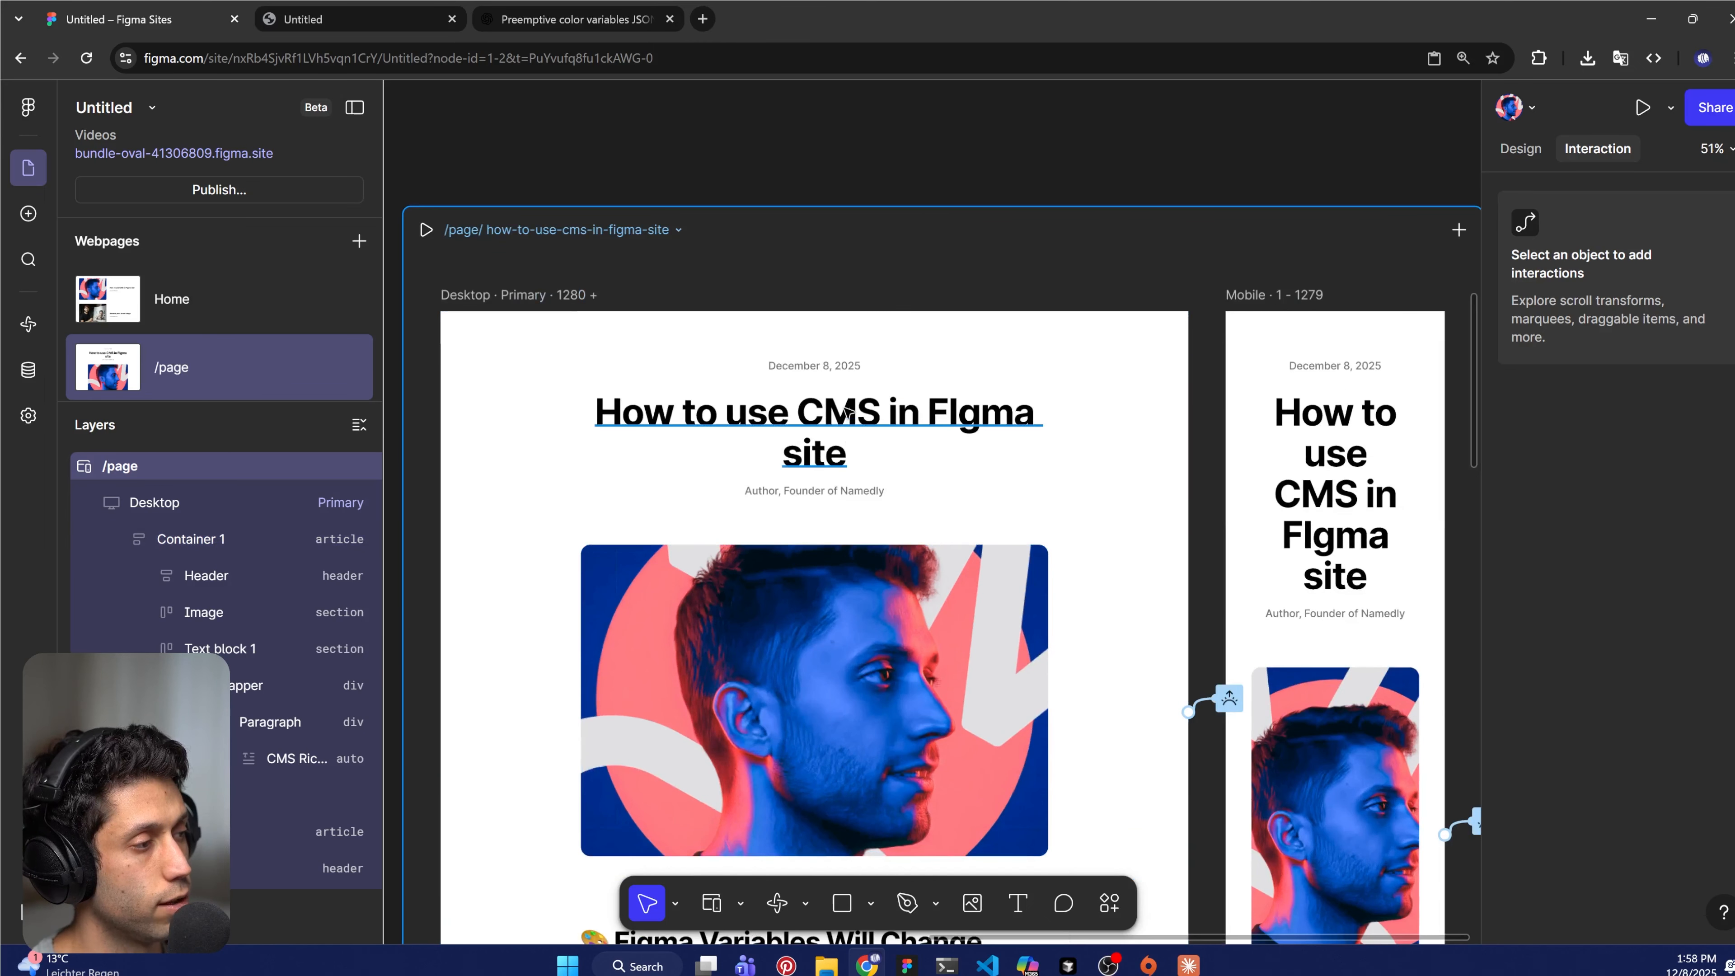
{"action": "left_click", "coordinate": [813, 420]}
{"action": "left_click", "coordinate": [1310, 490]}
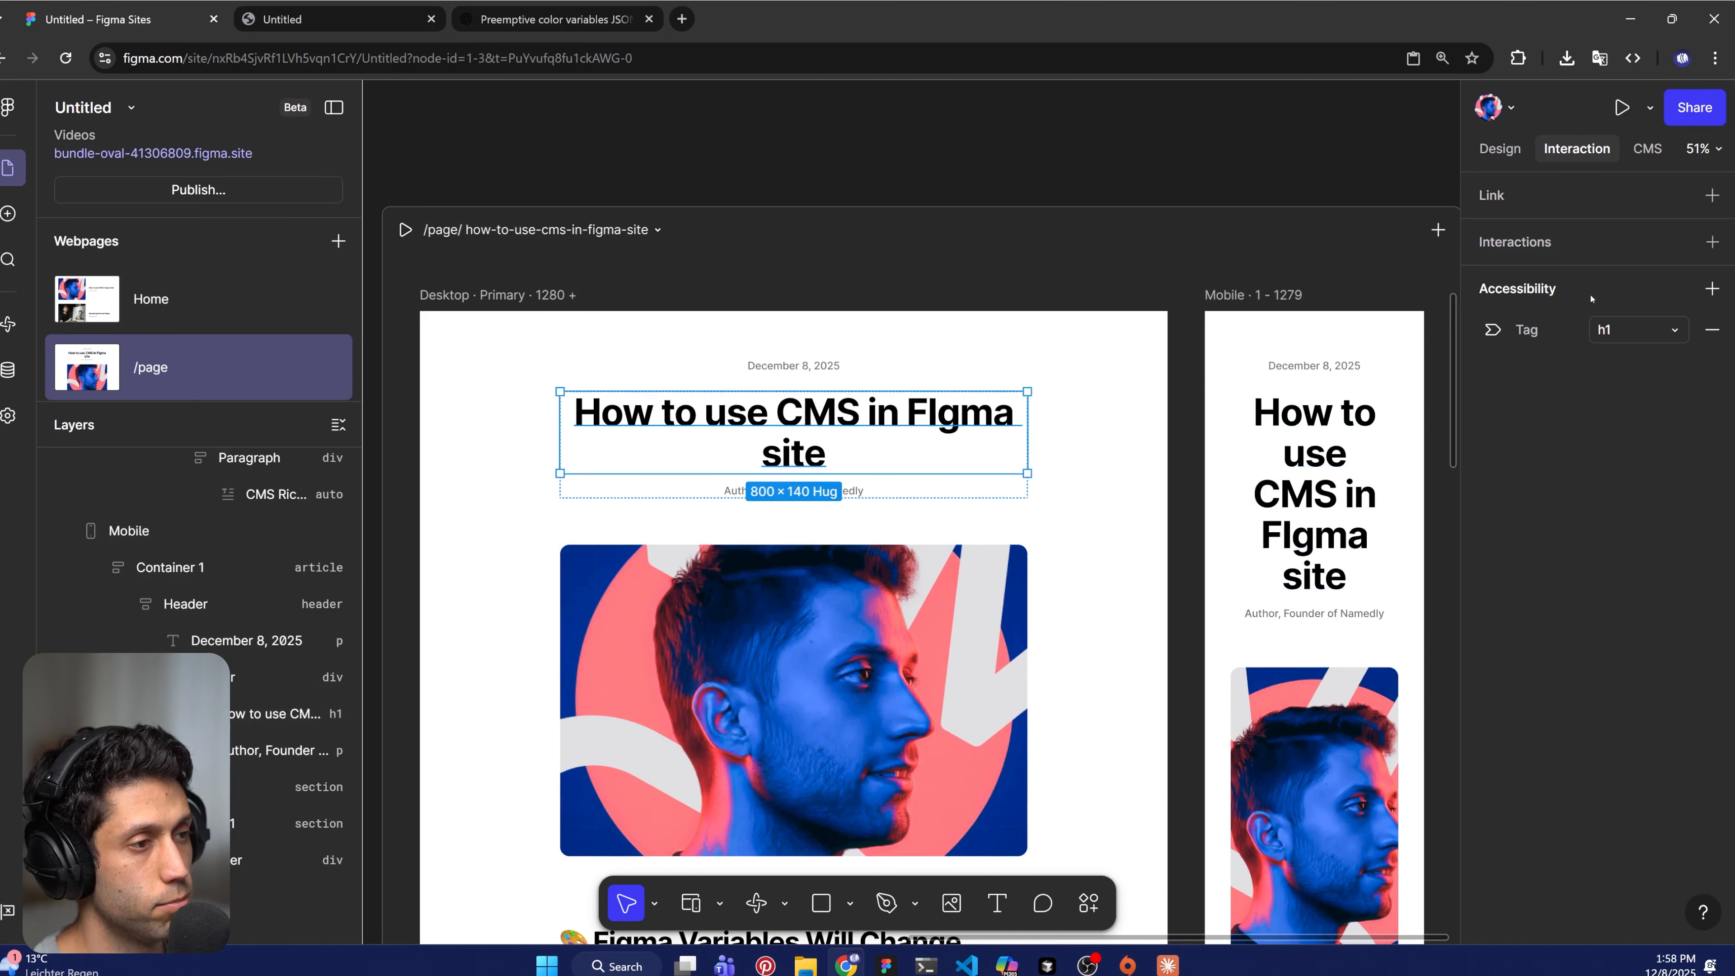
{"action": "left_click", "coordinate": [1439, 330]}
{"action": "left_click", "coordinate": [796, 408]}
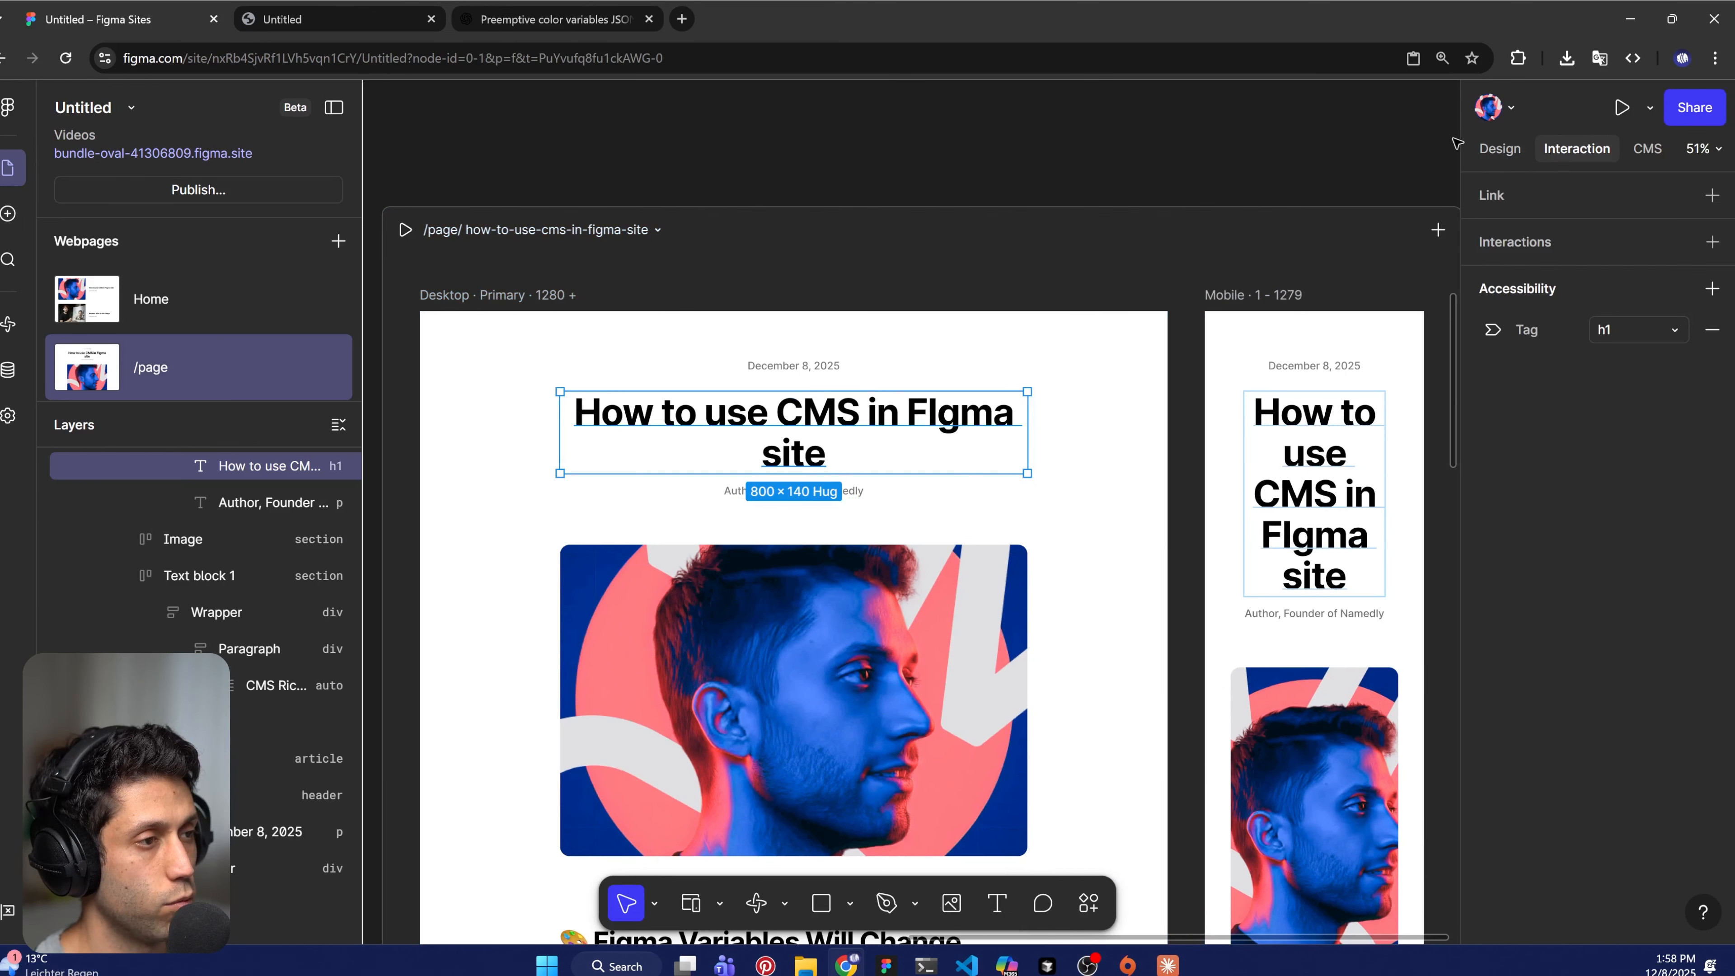
{"action": "left_click", "coordinate": [1500, 149]}
{"action": "scroll", "coordinate": [1599, 547], "scroll_direction": "down", "scroll_amount": 3}
{"action": "left_click", "coordinate": [1680, 730]}
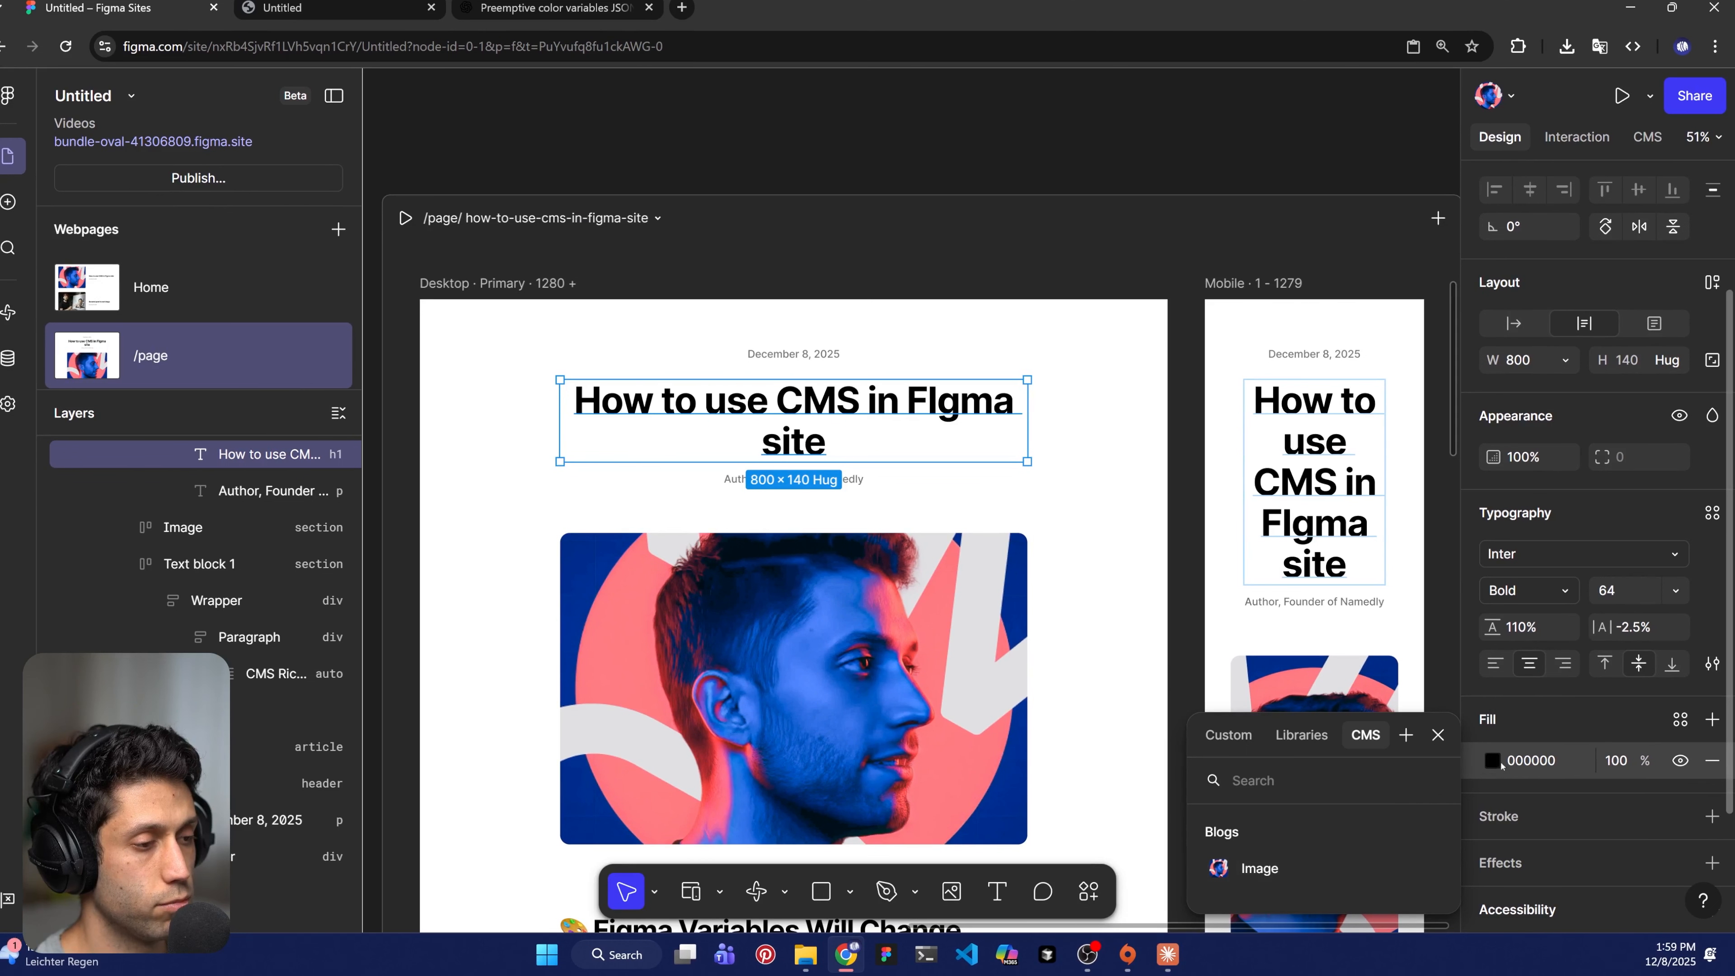
{"action": "left_click", "coordinate": [1228, 734]}
{"action": "left_click", "coordinate": [1442, 610]}
{"action": "left_click", "coordinate": [1358, 727]}
{"action": "left_click_drag", "start_coordinate": [1358, 731], "coordinate": [1372, 726]}
{"action": "left_click", "coordinate": [1378, 589]}
{"action": "left_click", "coordinate": [1442, 492]}
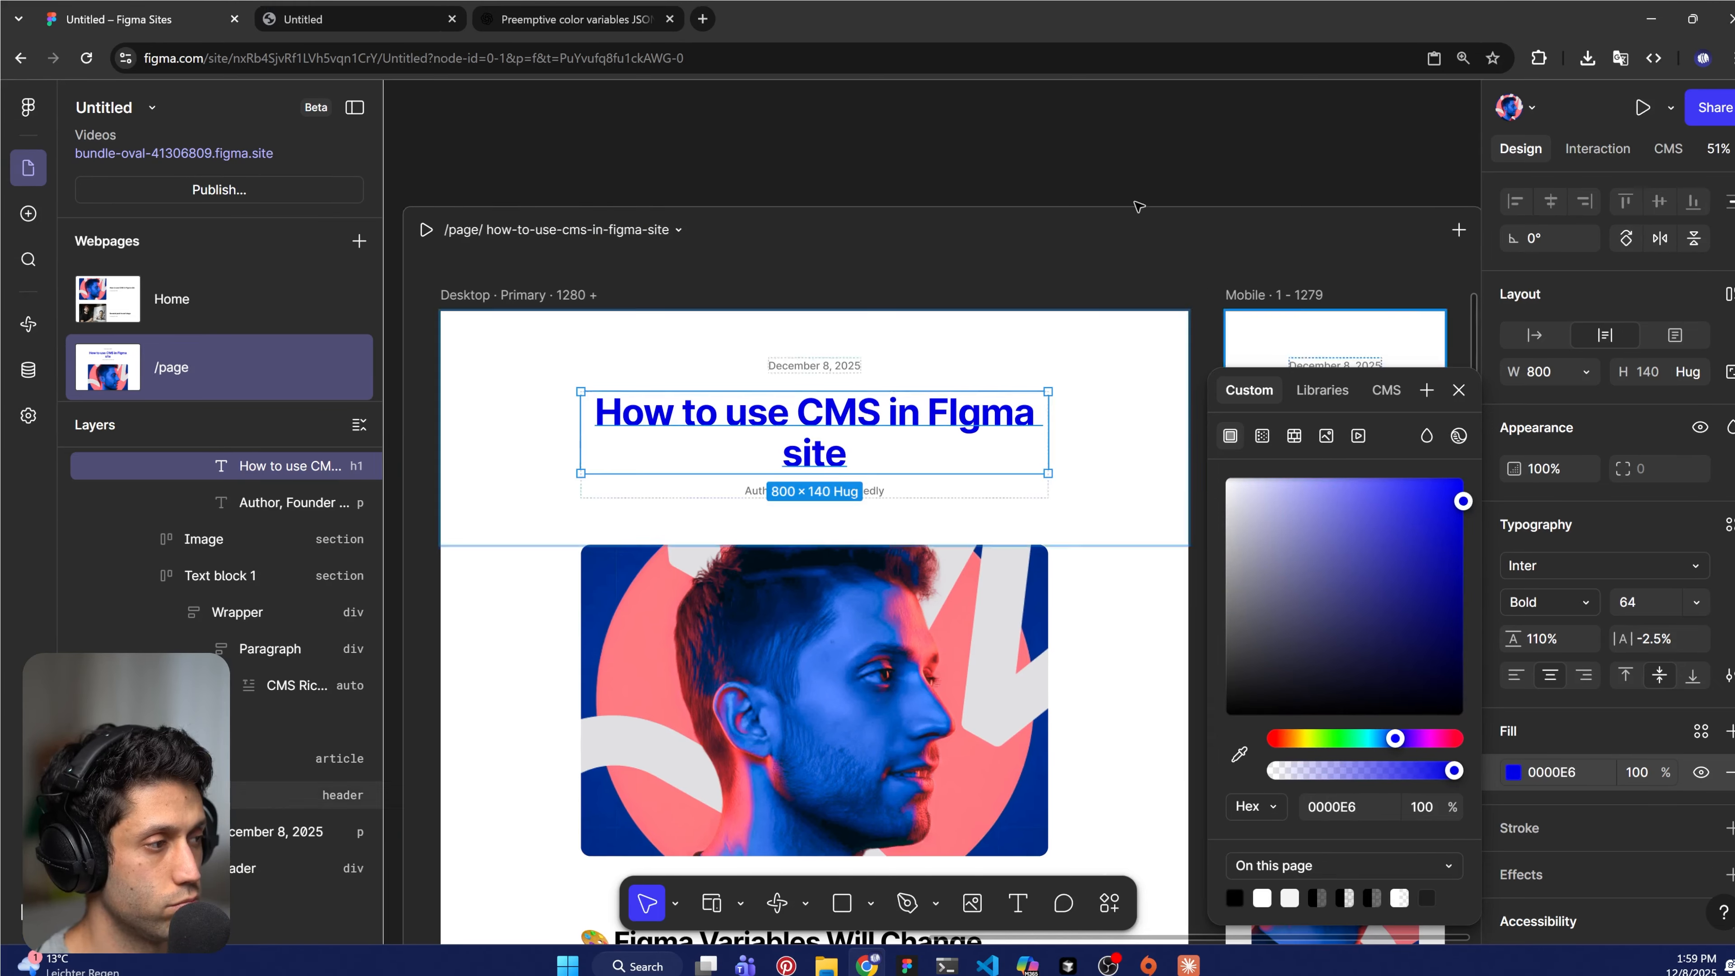
Publish the site update with the recoloured headline and open the live site in full screen.
{"action": "left_click", "coordinate": [1075, 113]}
{"action": "left_click", "coordinate": [218, 189]}
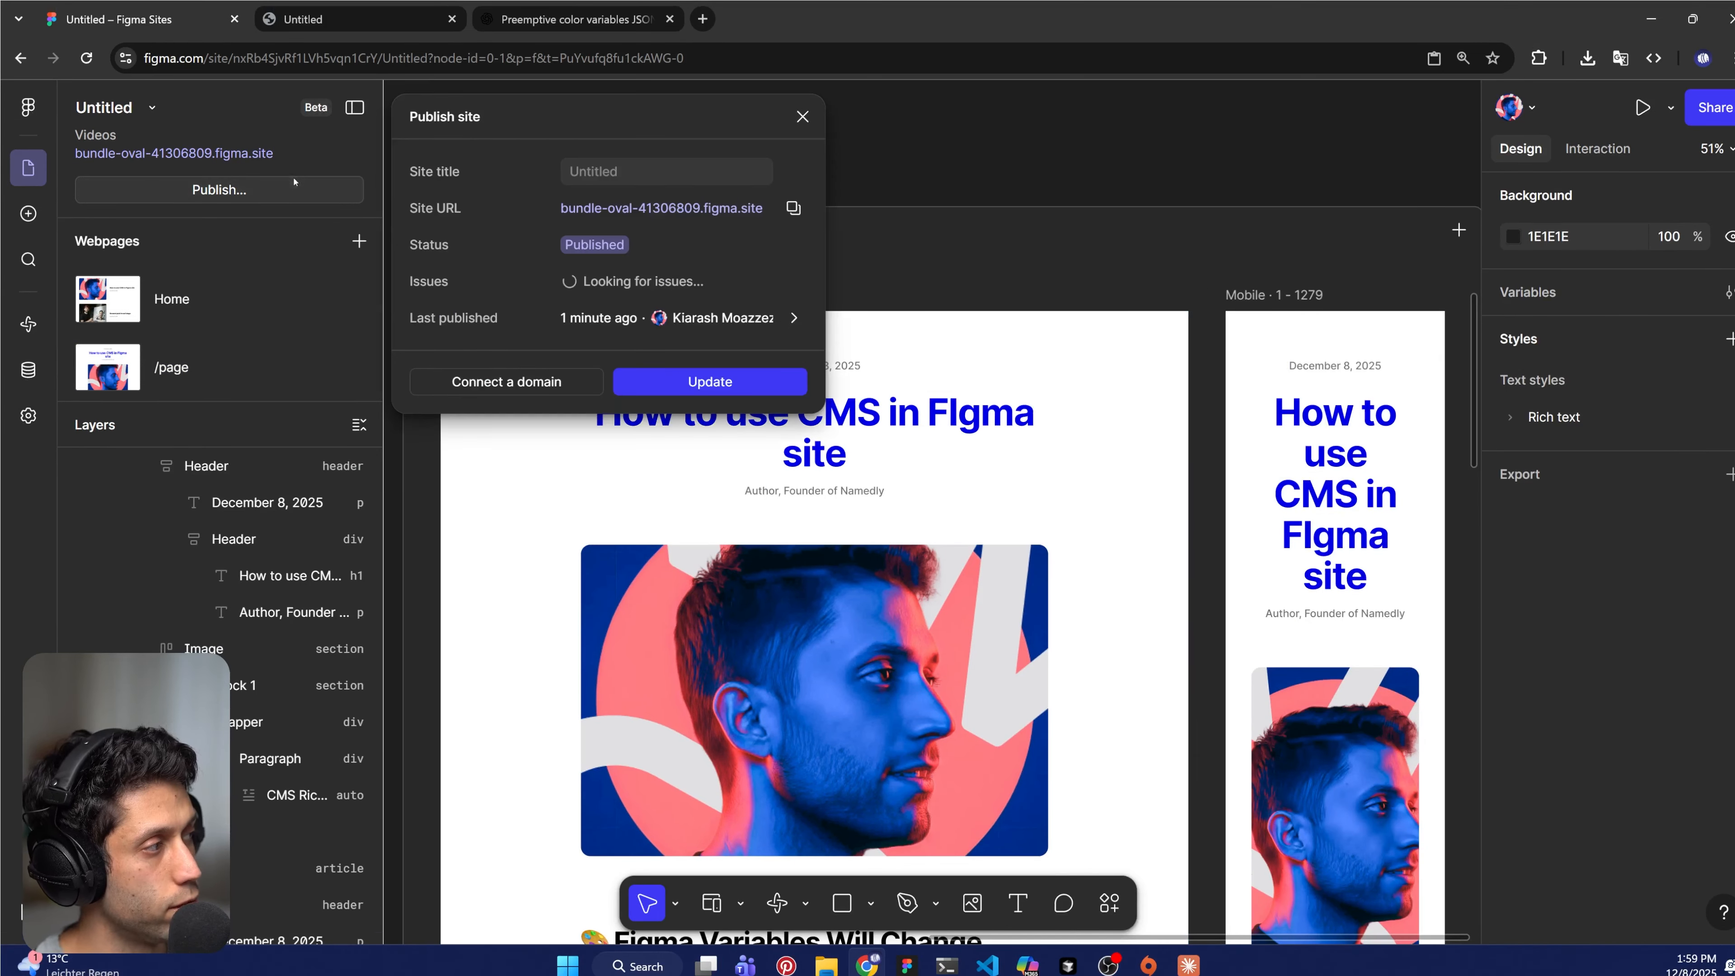
{"action": "left_click", "coordinate": [698, 389]}
{"action": "key", "text": "F11"}
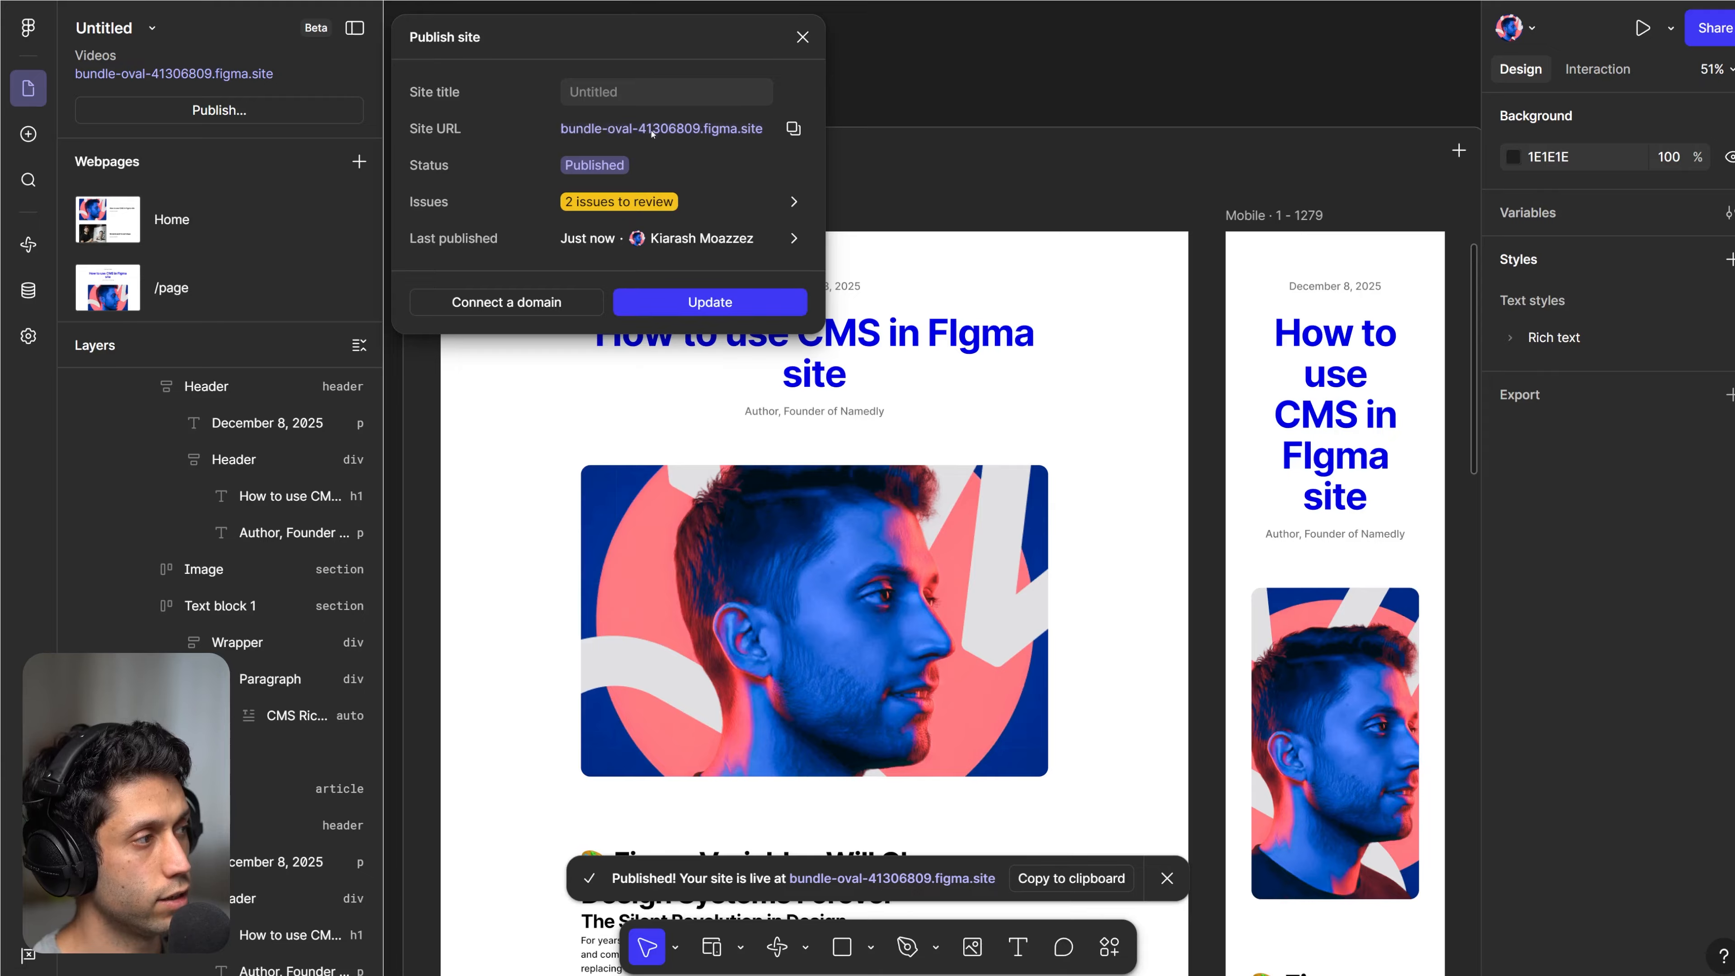
{"action": "left_click", "coordinate": [651, 132]}
Open the How to use CMS post on the live site, highlight its headline and look through the article.
{"action": "left_click", "coordinate": [949, 543]}
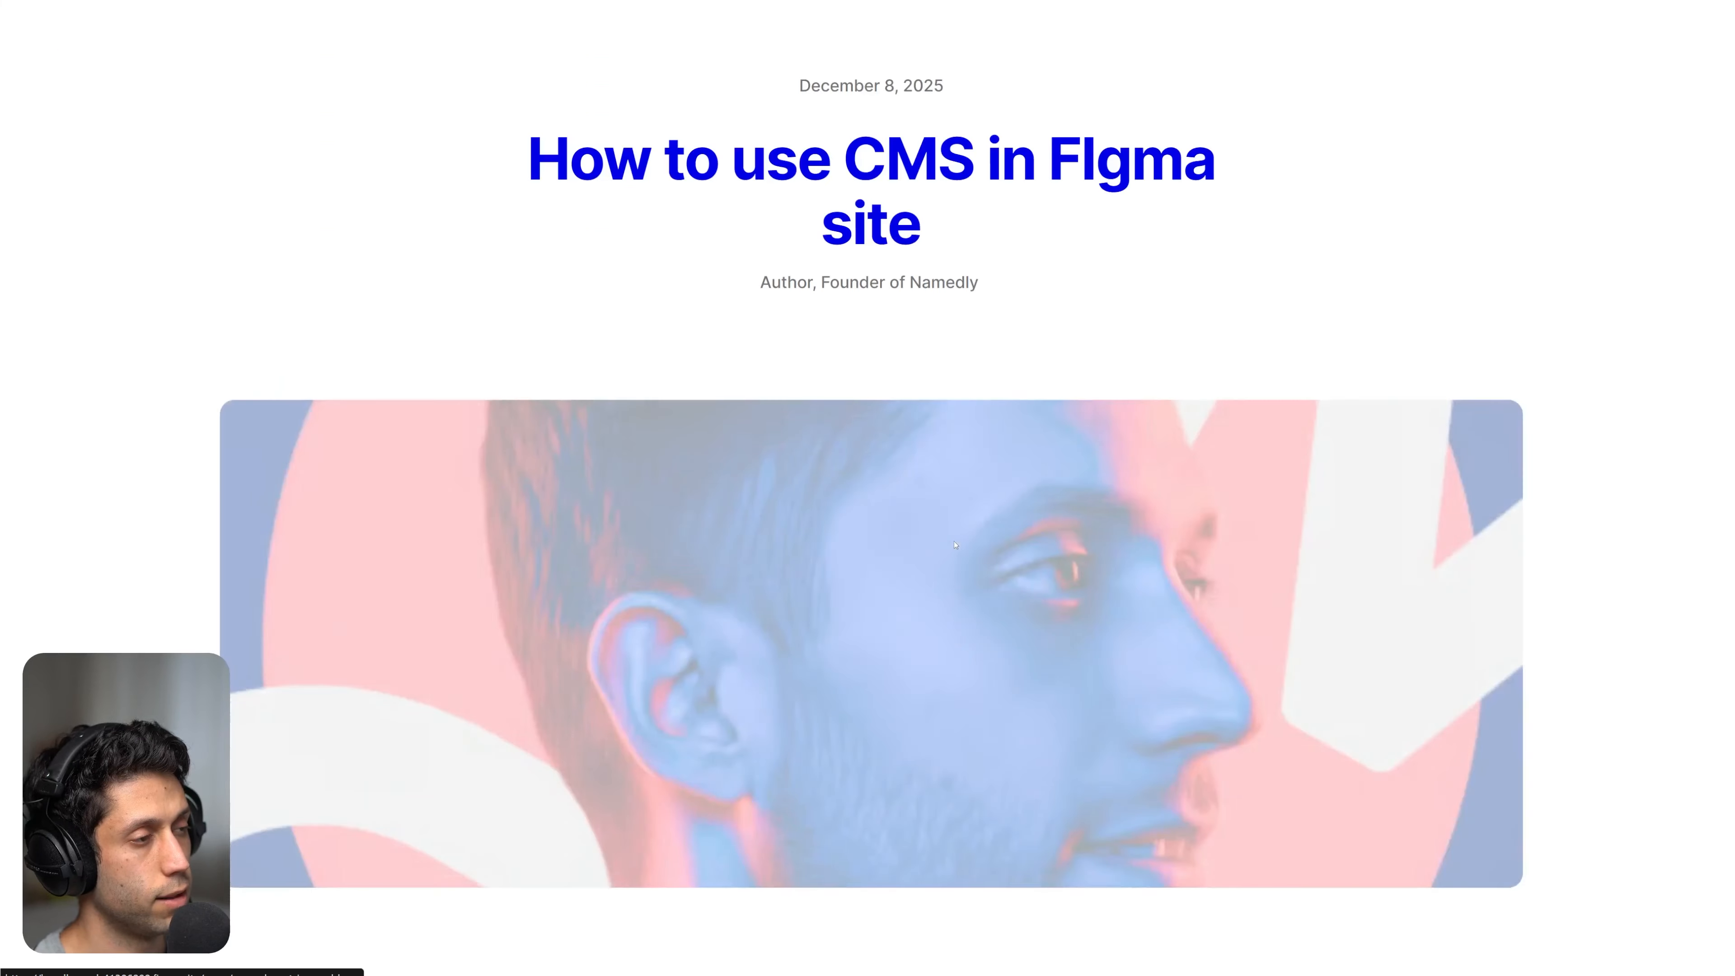
{"action": "left_click_drag", "start_coordinate": [561, 130], "coordinate": [1116, 213]}
{"action": "scroll", "coordinate": [1067, 400], "scroll_direction": "down", "scroll_amount": 10}
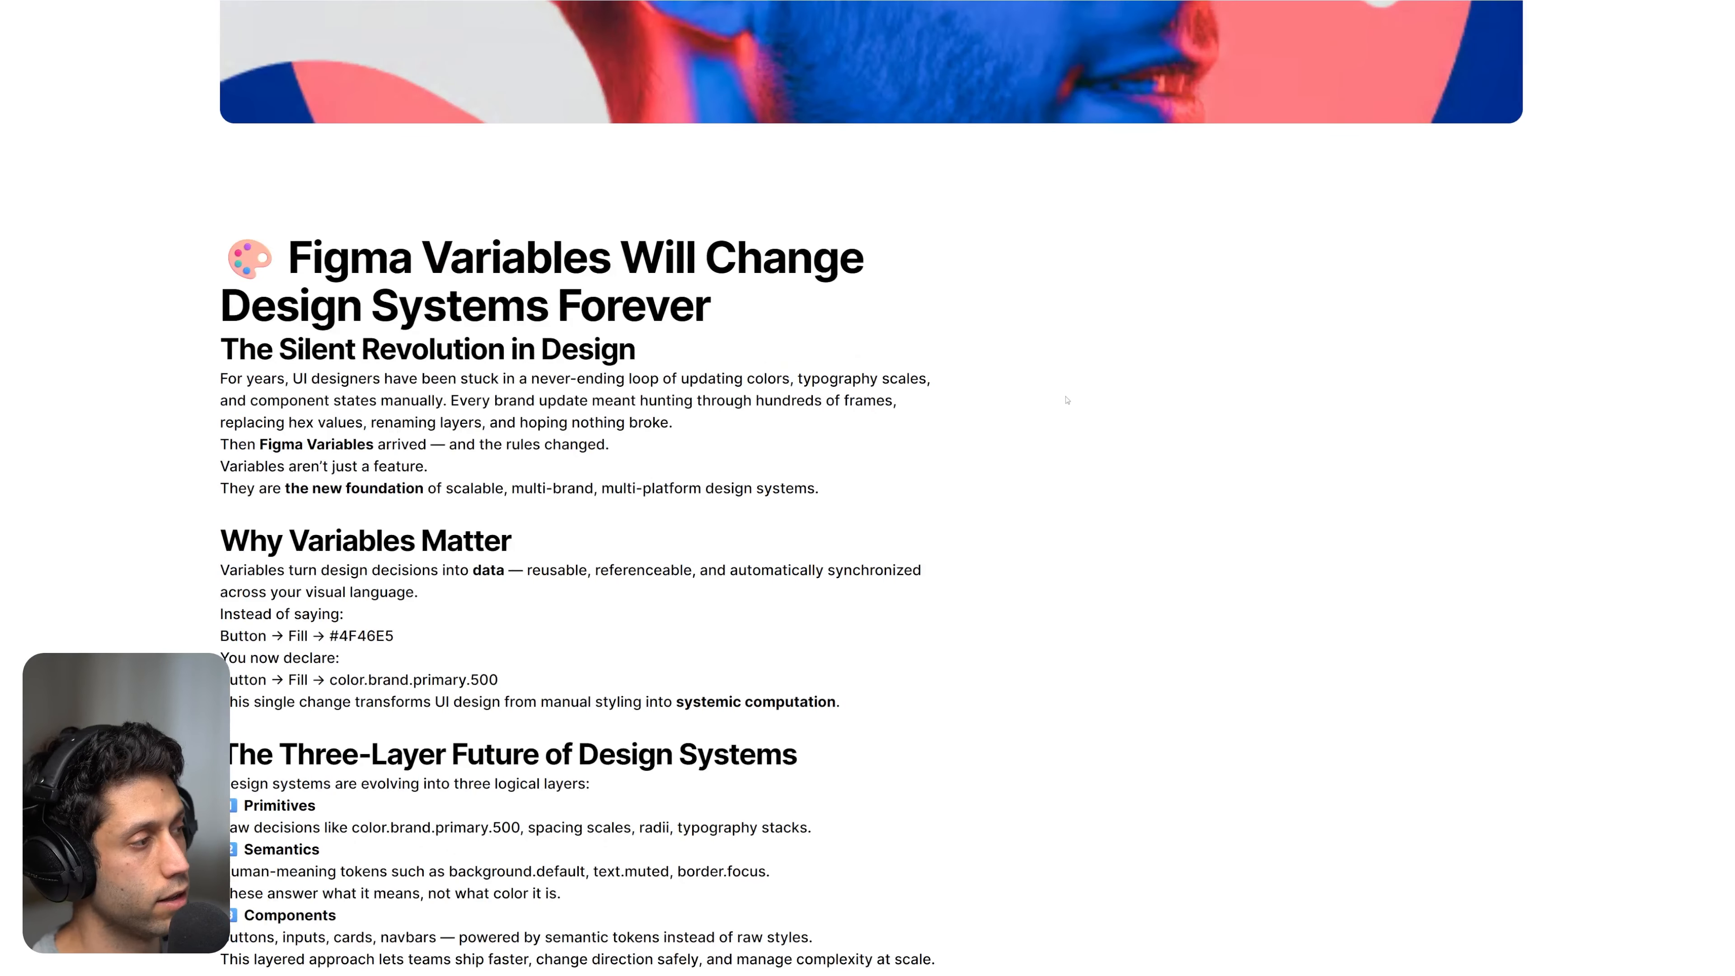
{"action": "scroll", "coordinate": [1066, 399], "scroll_direction": "down", "scroll_amount": 10}
{"action": "scroll", "coordinate": [1067, 400], "scroll_direction": "up", "scroll_amount": 20}
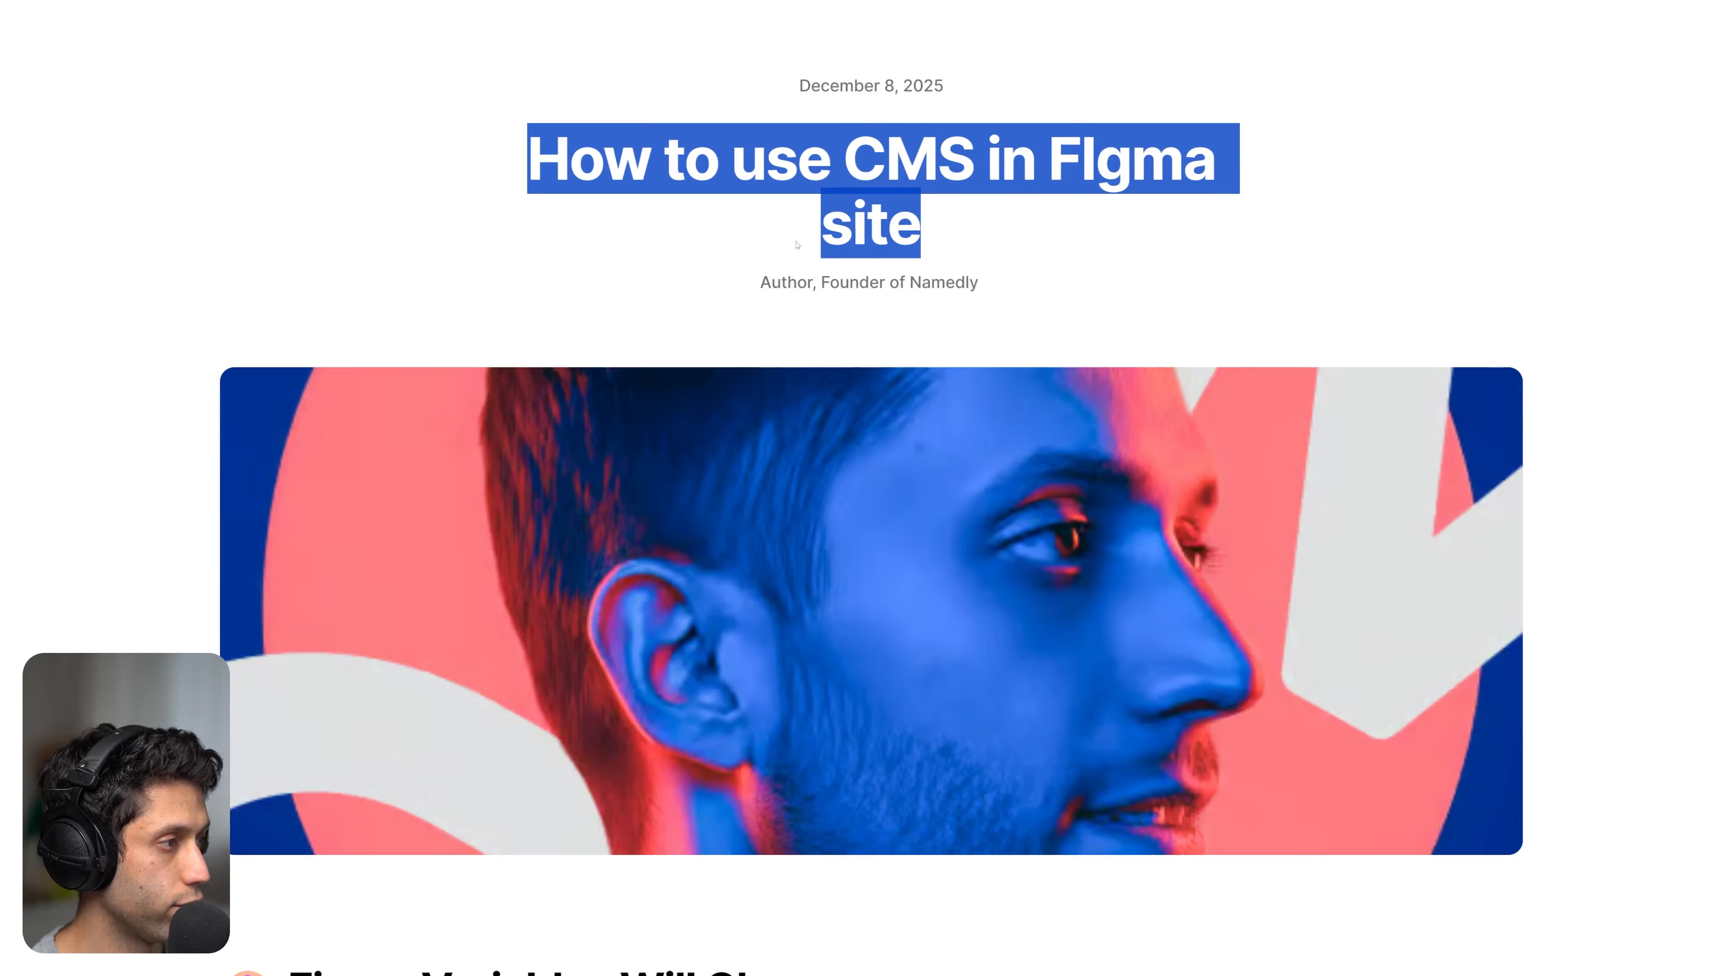
Go back to the live post list, check the second post's headline colour and return to the list.
{"action": "key", "text": "alt+Left"}
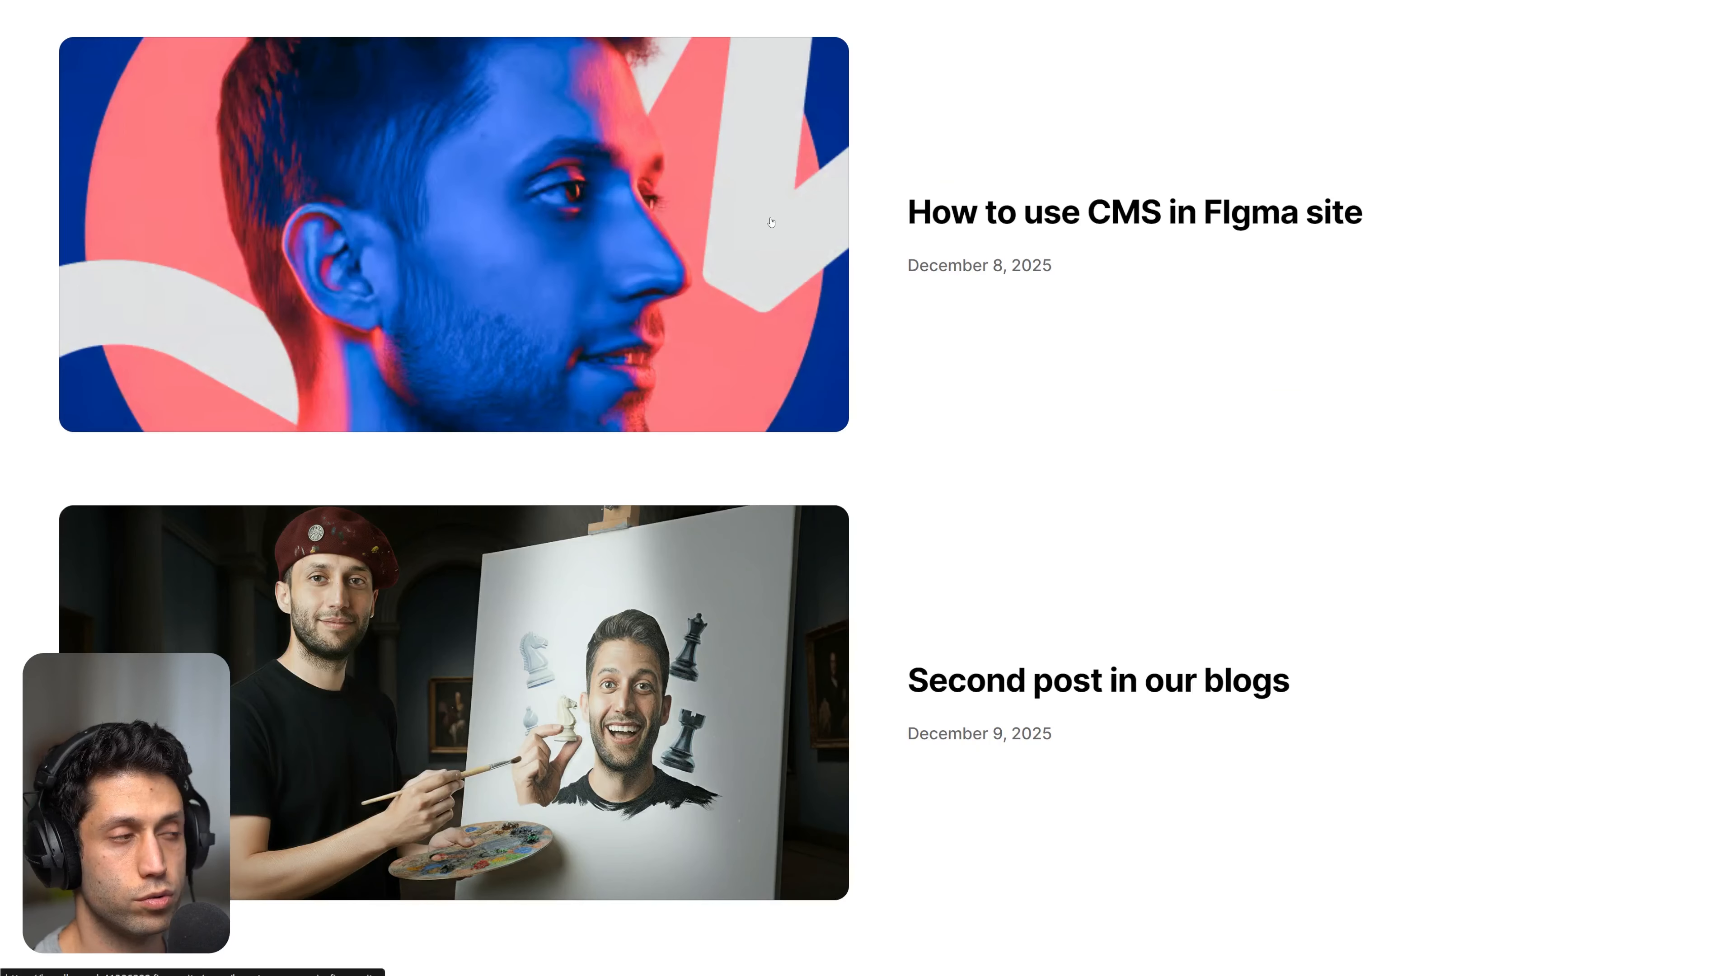
{"action": "left_click", "coordinate": [805, 653]}
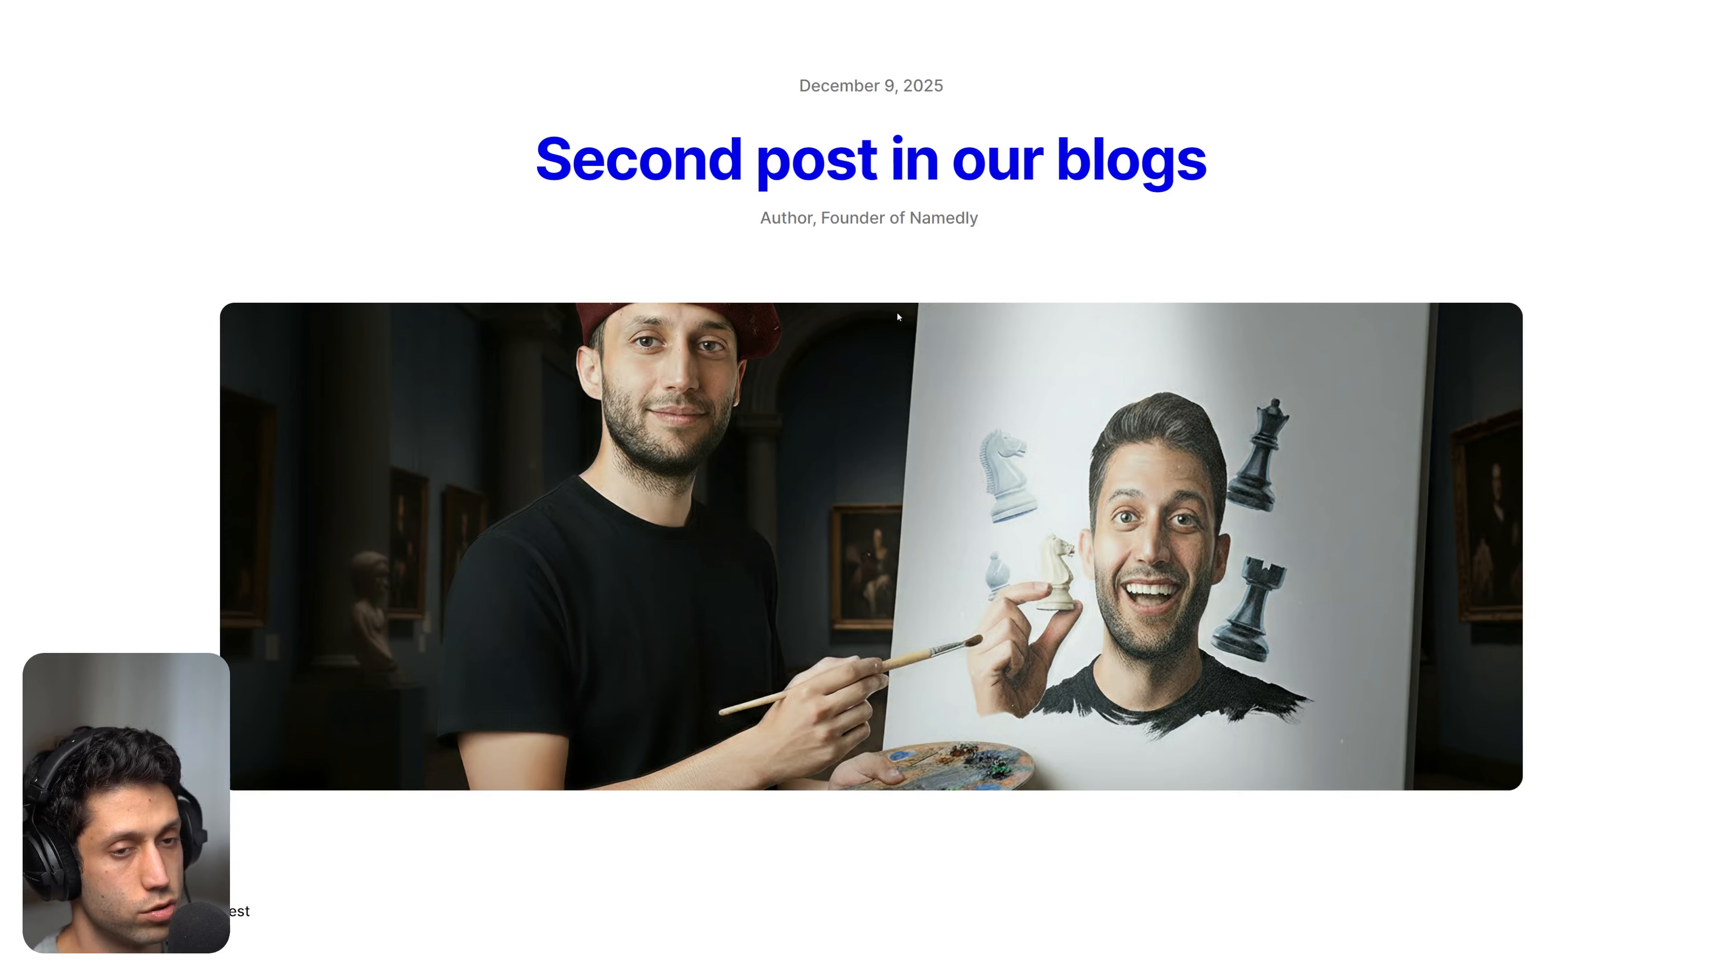
{"action": "key", "text": "alt+Left"}
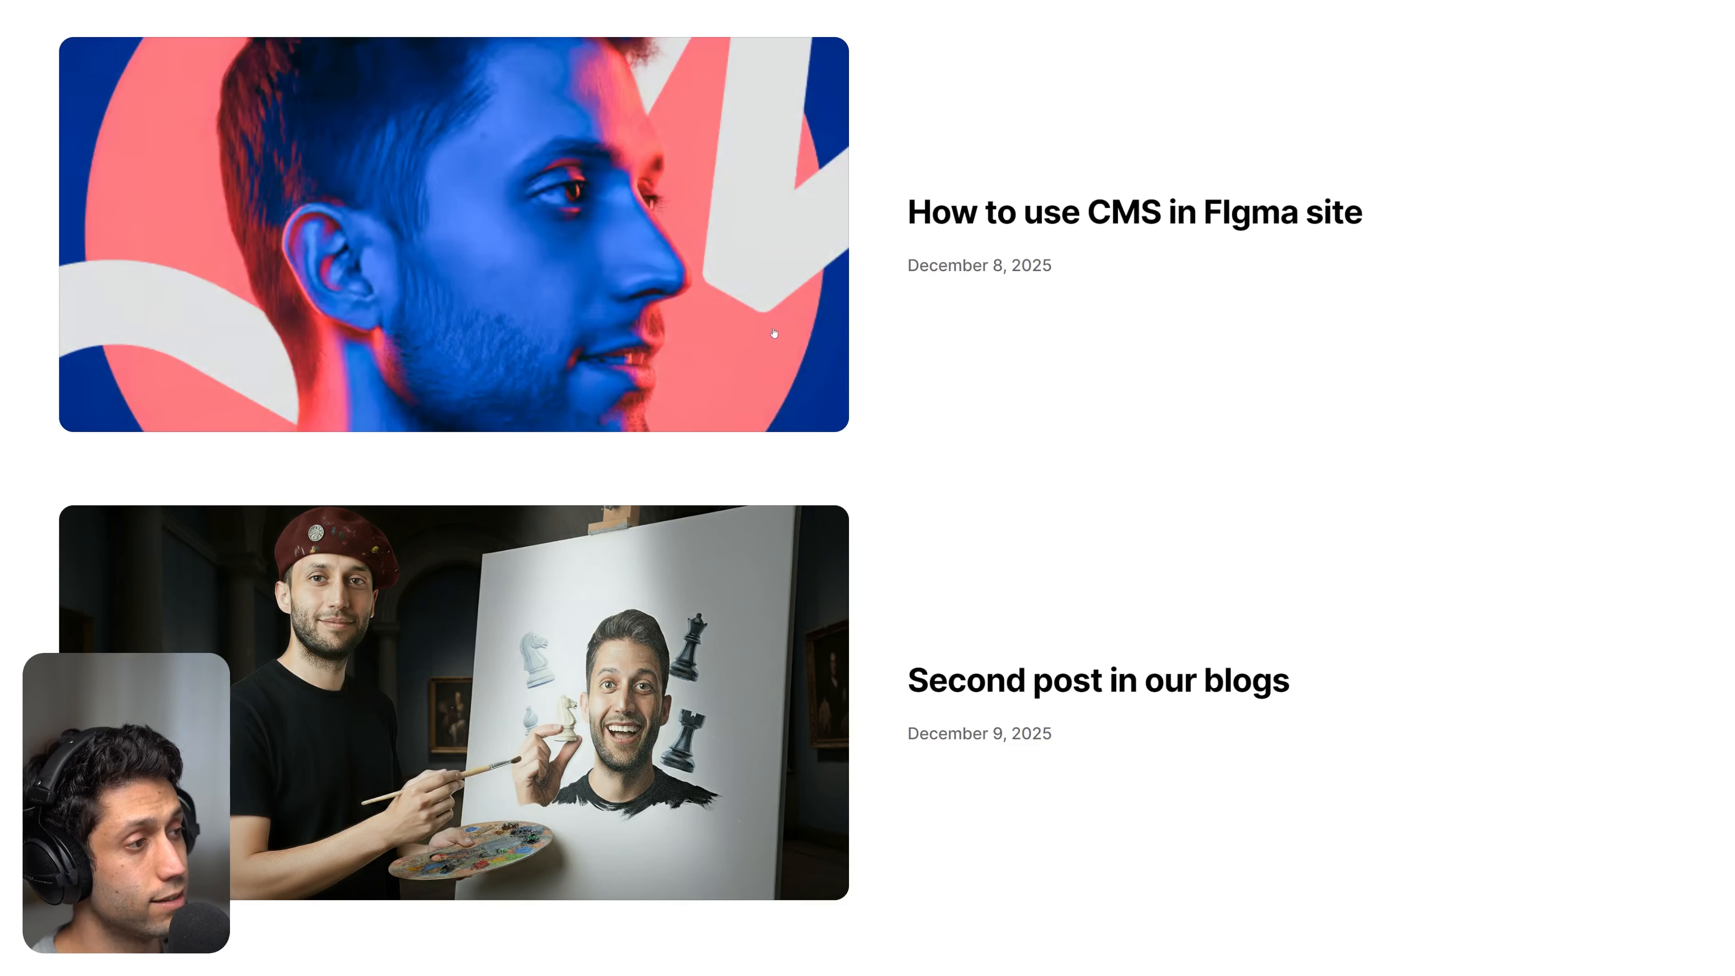